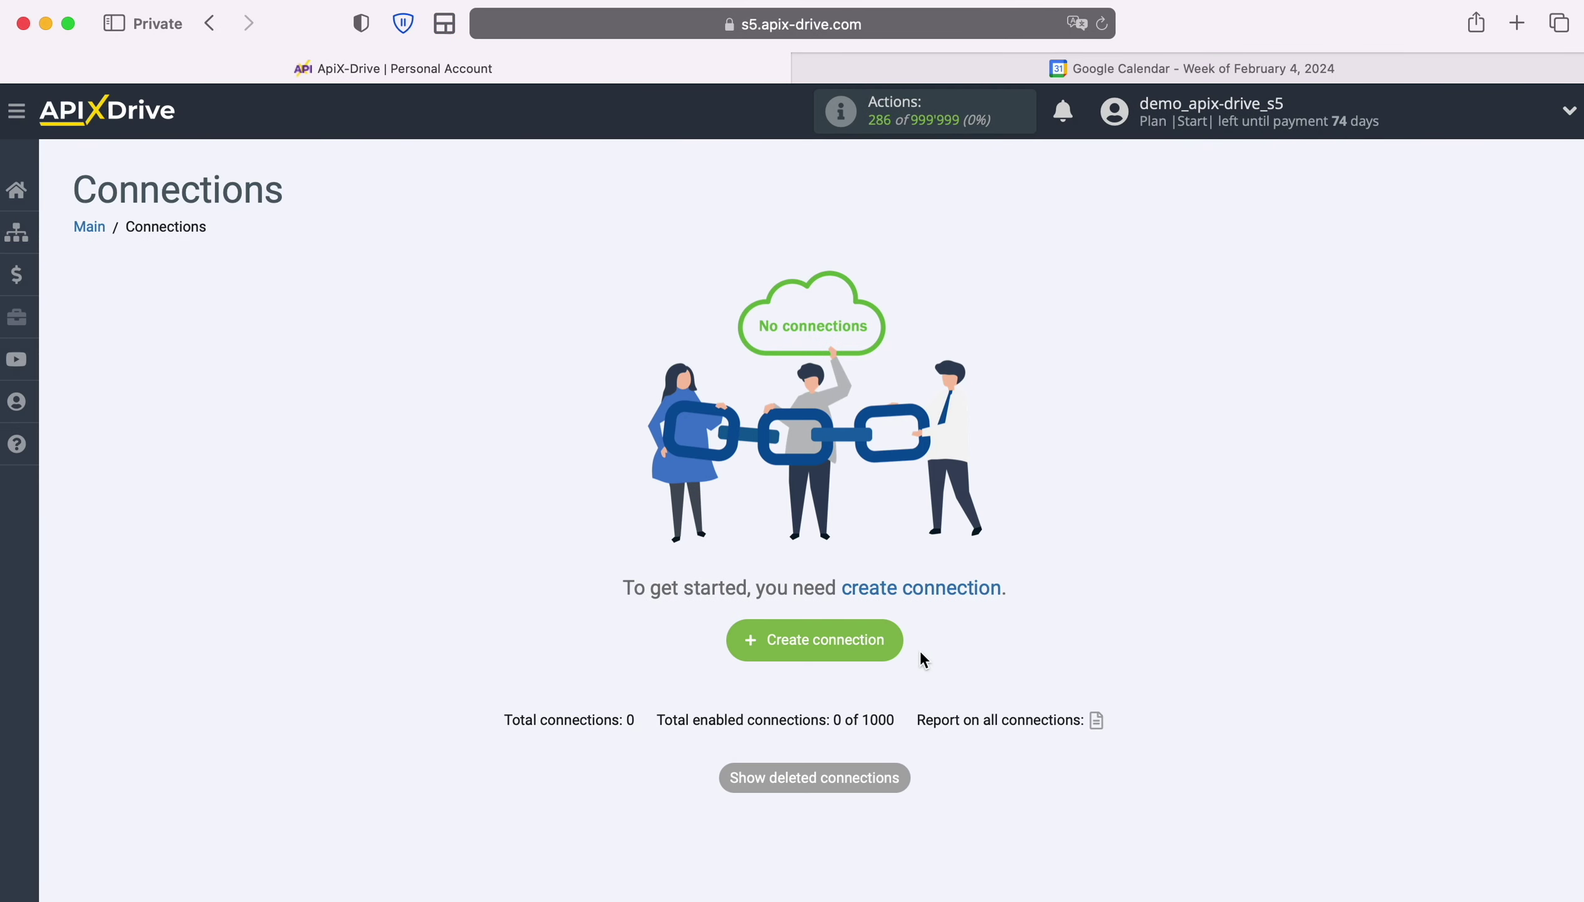
Step: Create a new connection and set Facebook as its data source system
left_click(878, 640)
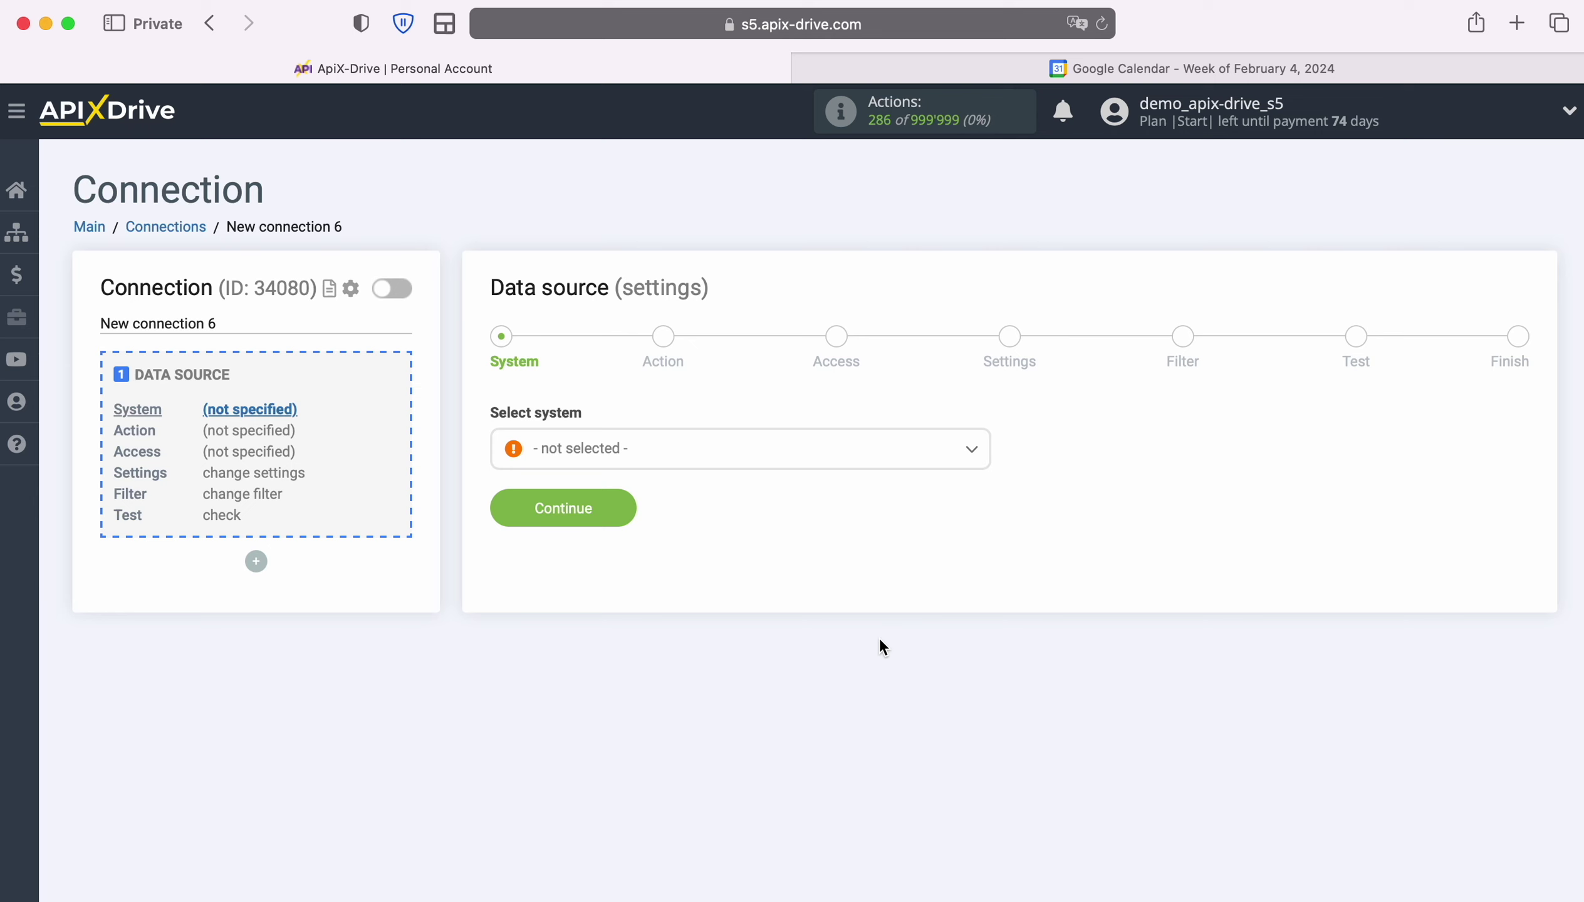
left_click(728, 463)
scroll(852, 647, "down", 10)
scroll(853, 650, "down", 8)
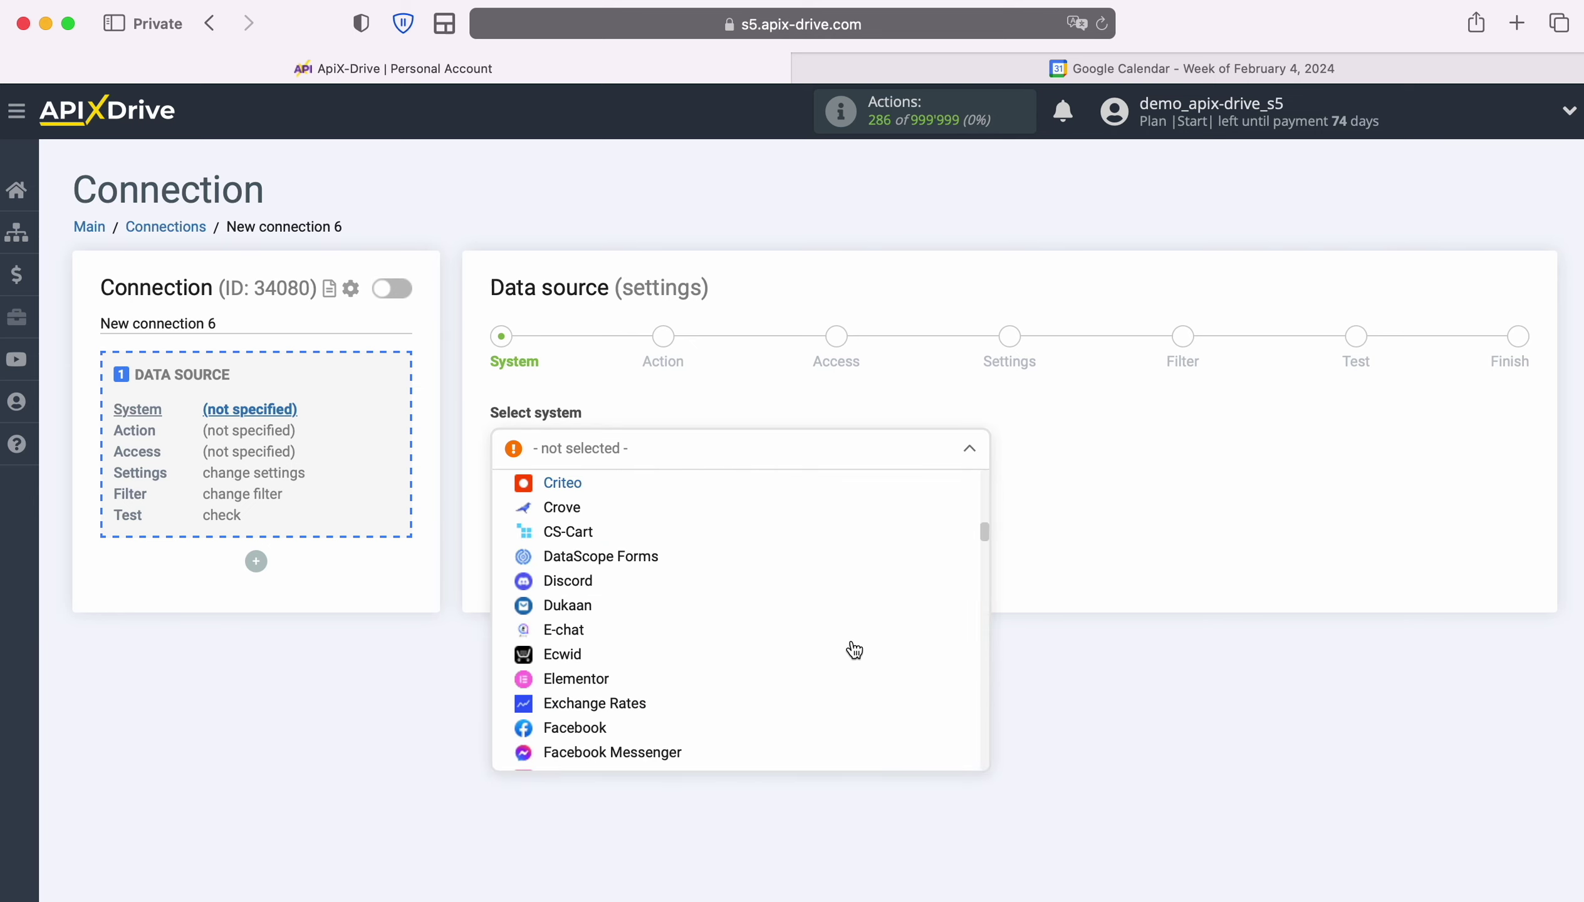
left_click(576, 656)
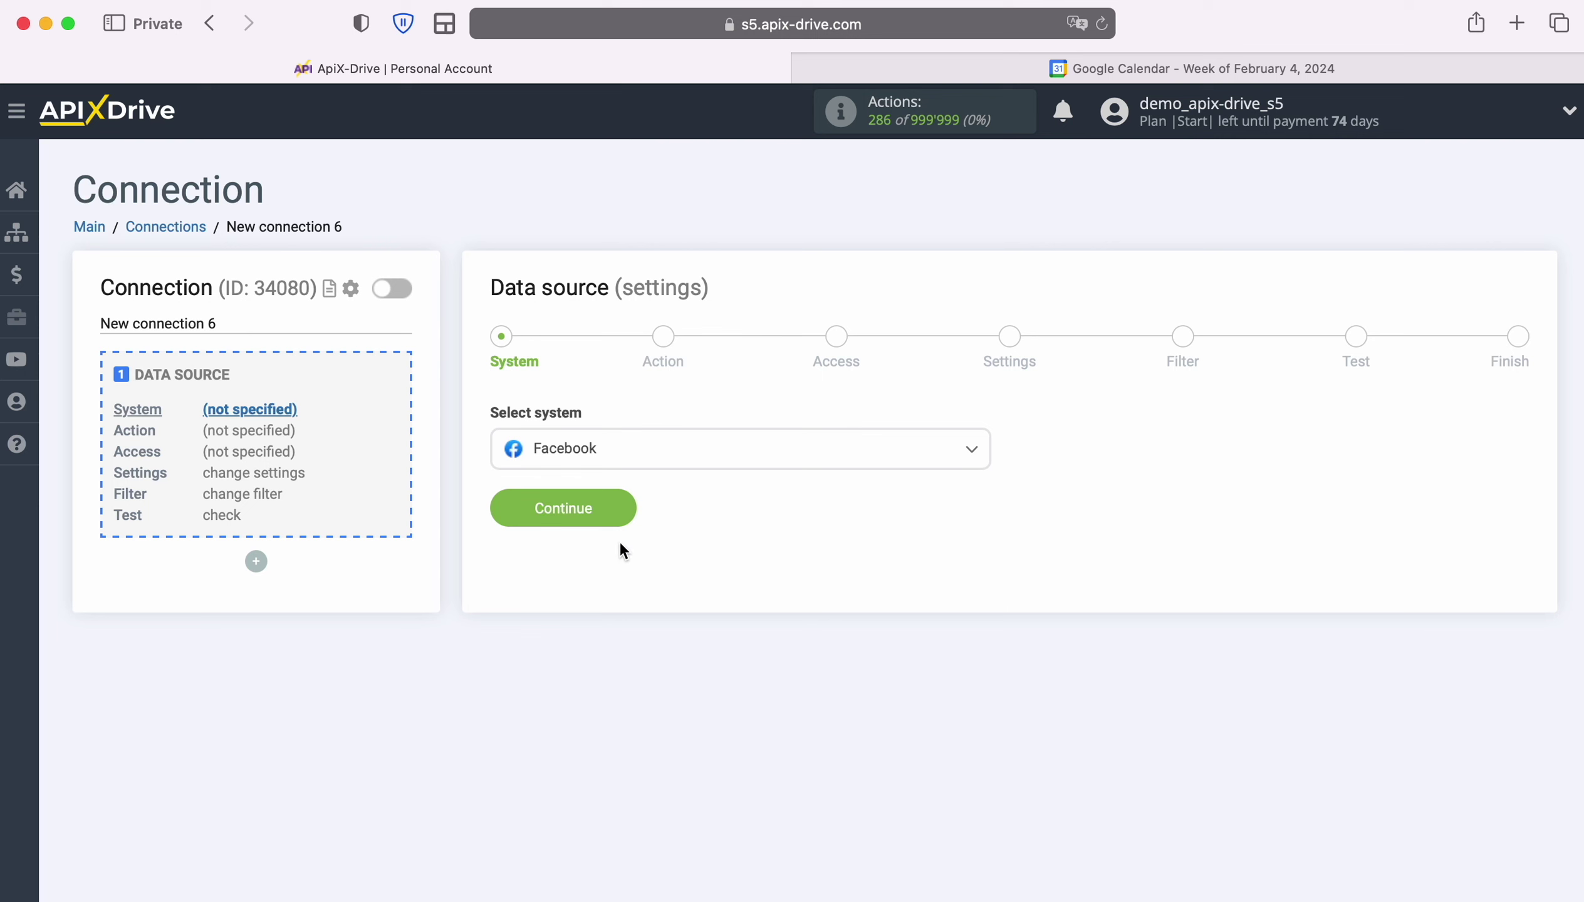
left_click(626, 505)
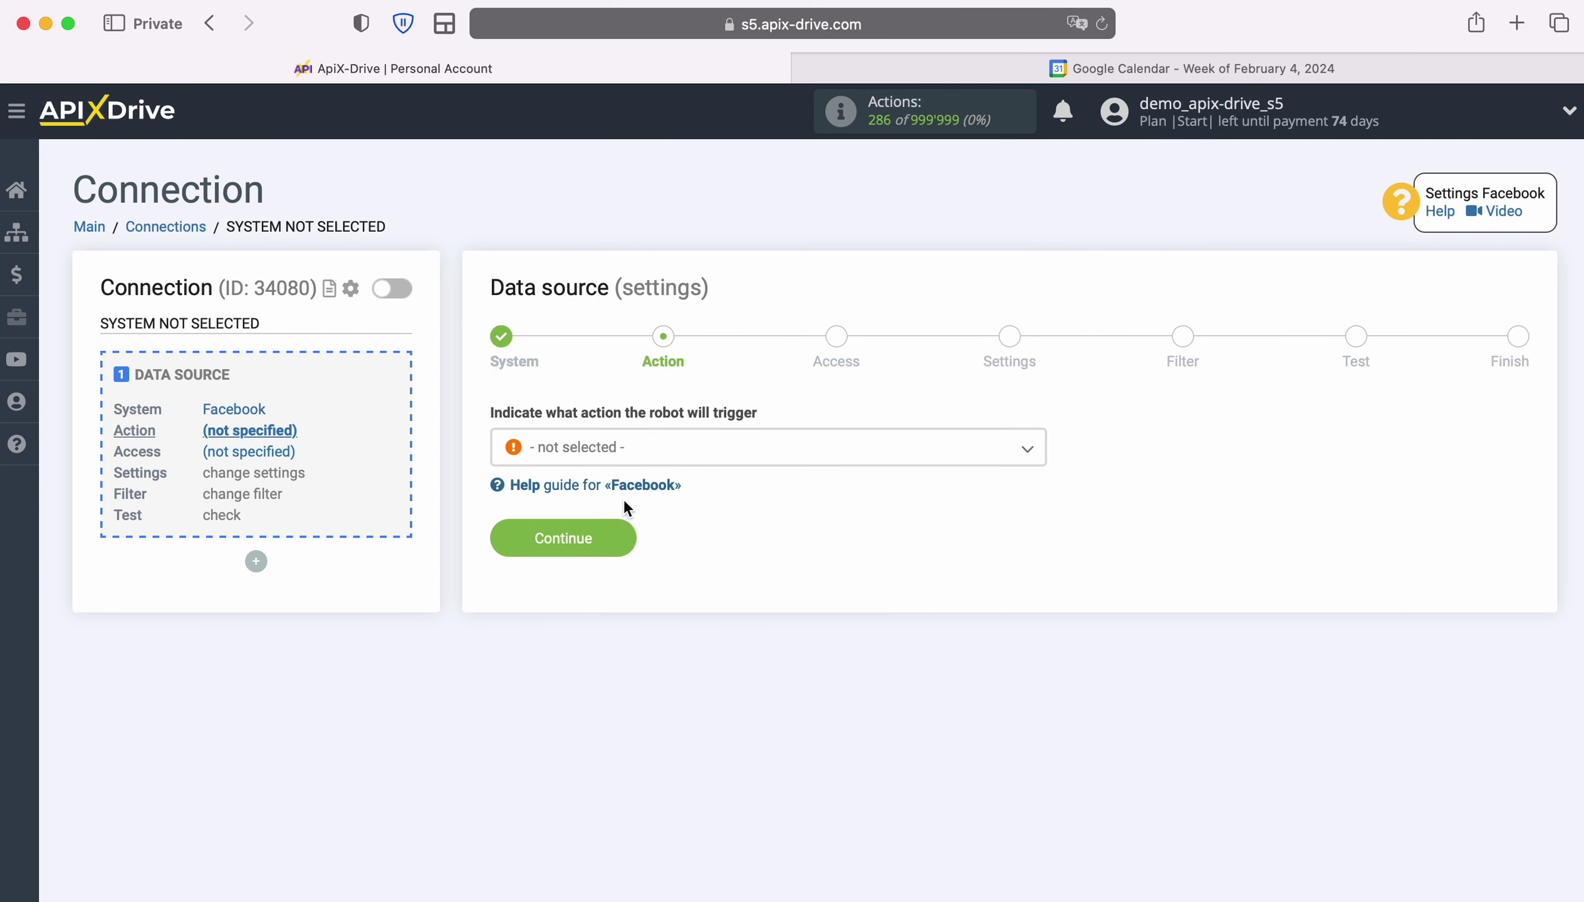
Step: Set the Facebook data source action to Get LEADS (new) and continue to the access stage
left_click(777, 452)
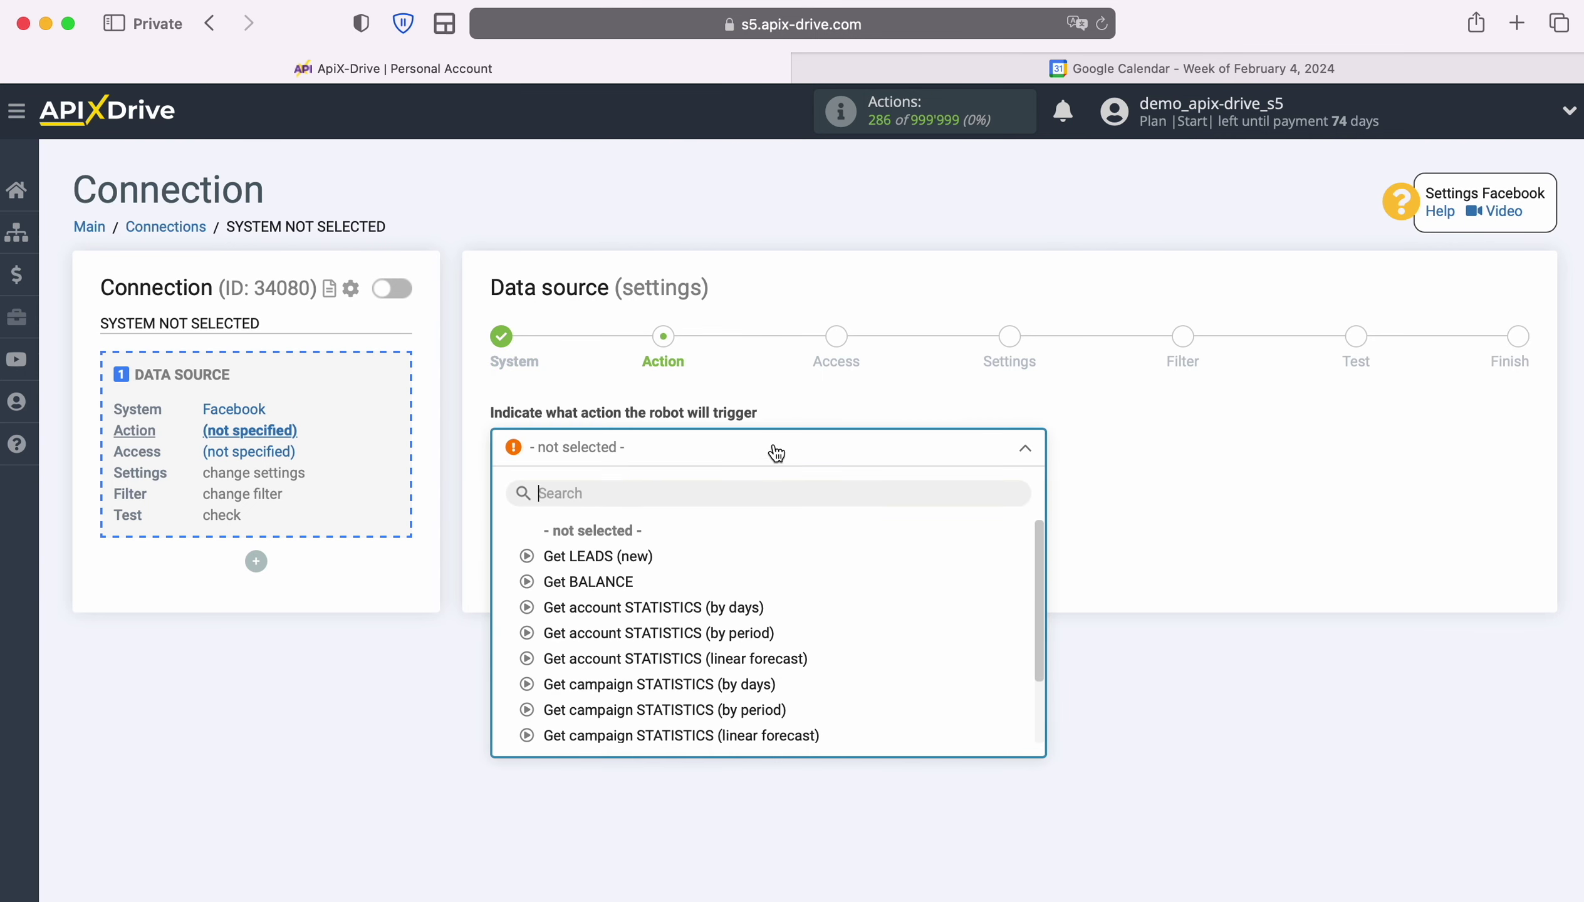
left_click(622, 557)
left_click(634, 544)
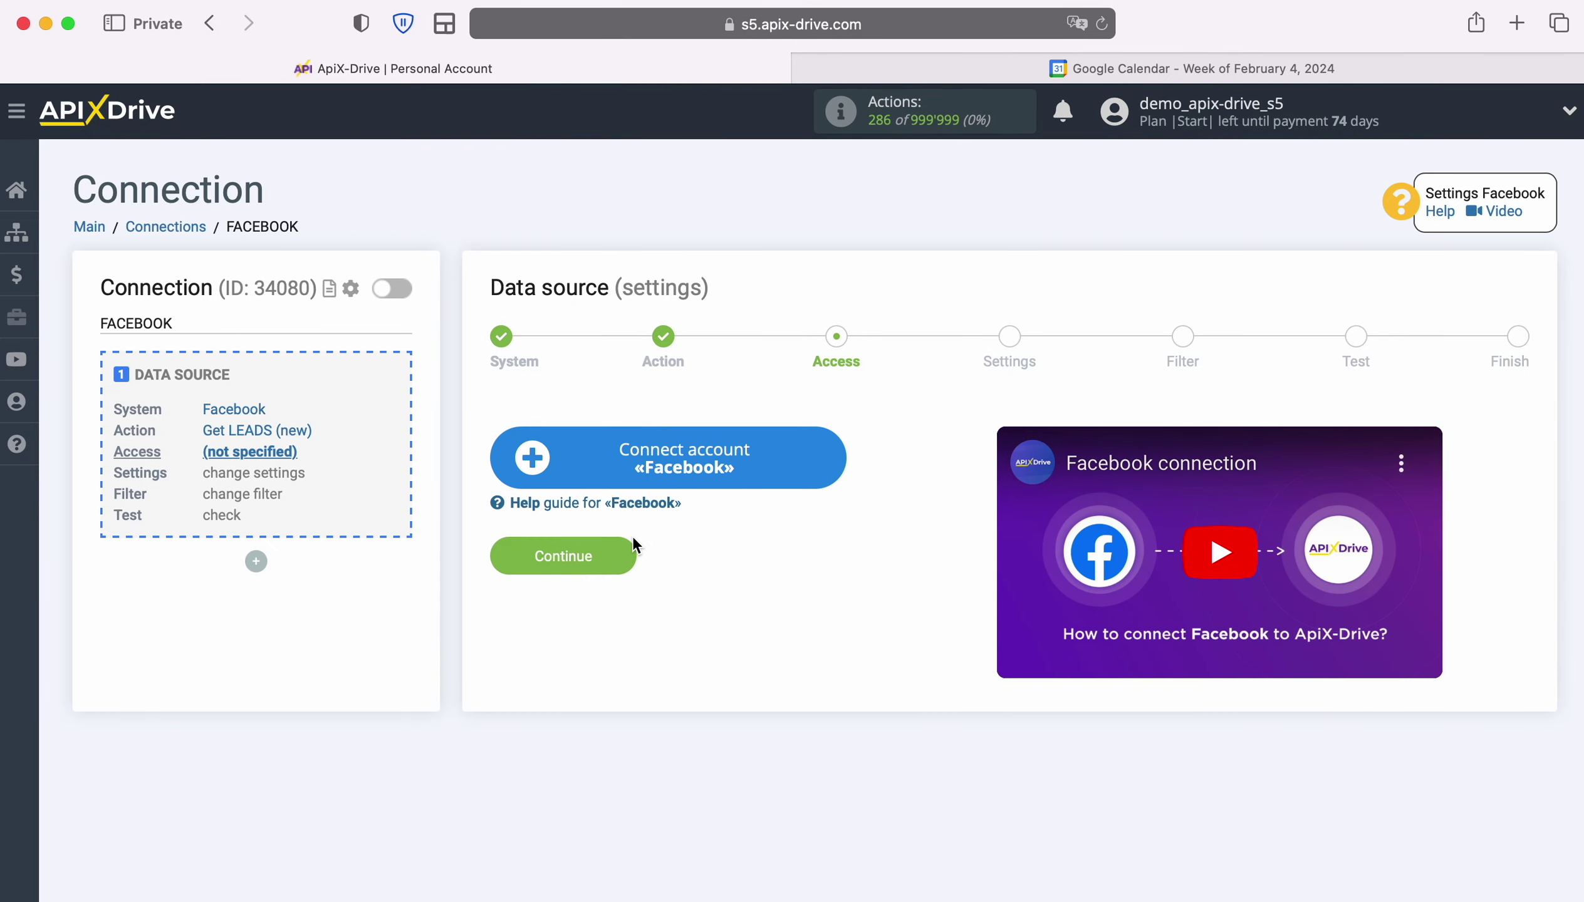
Step: Start connecting a Facebook account and log in with the saved email and account password
left_click(830, 454)
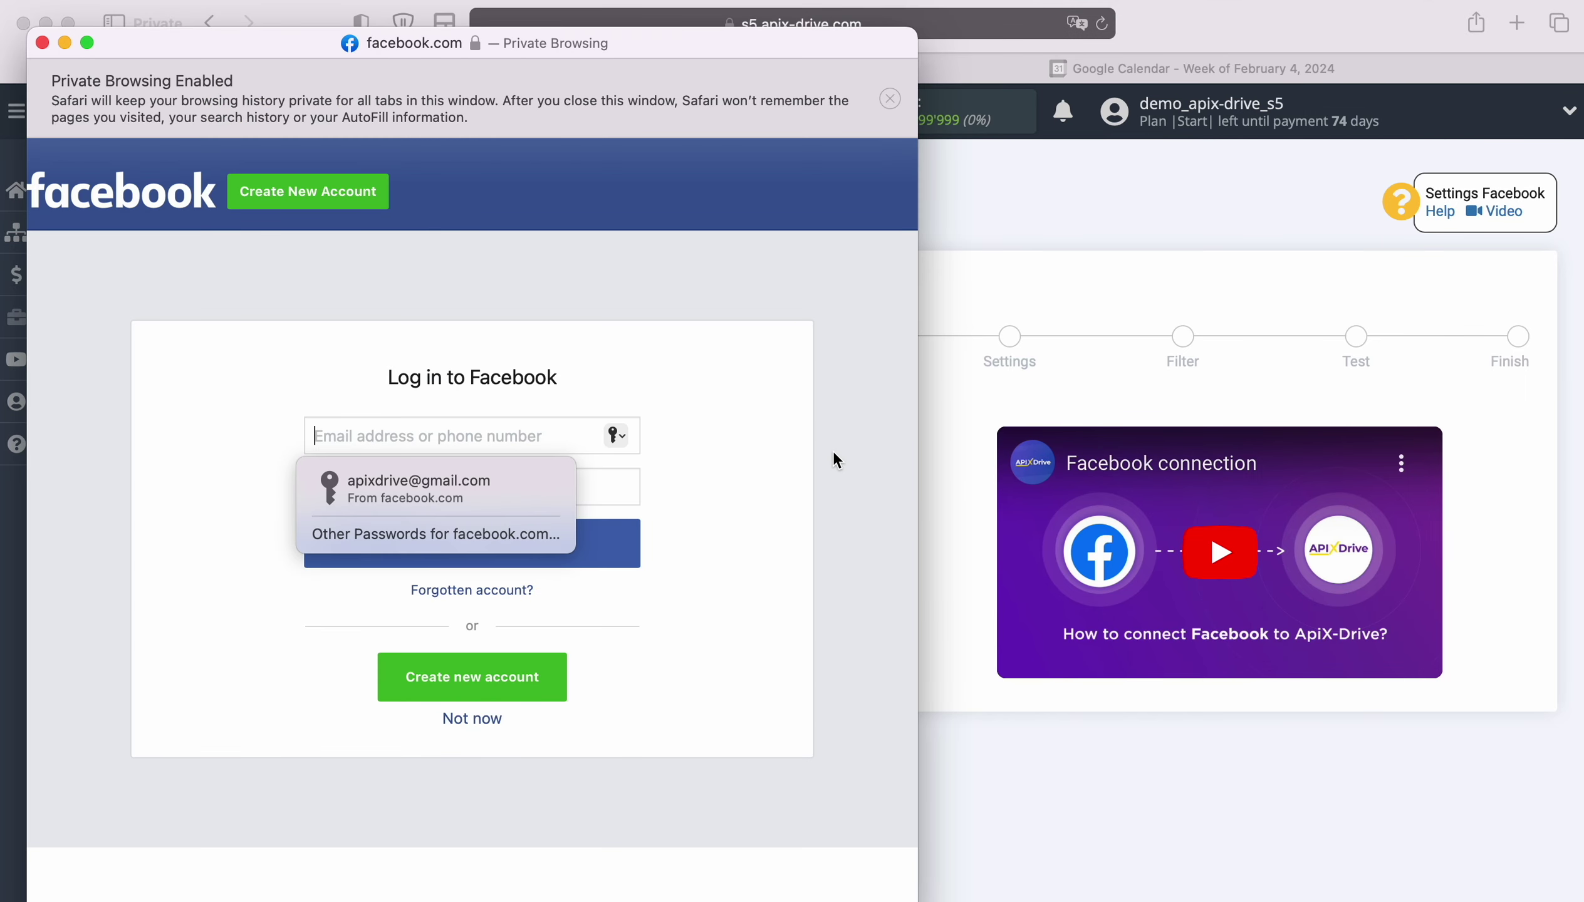
left_click(457, 490)
left_click(519, 527)
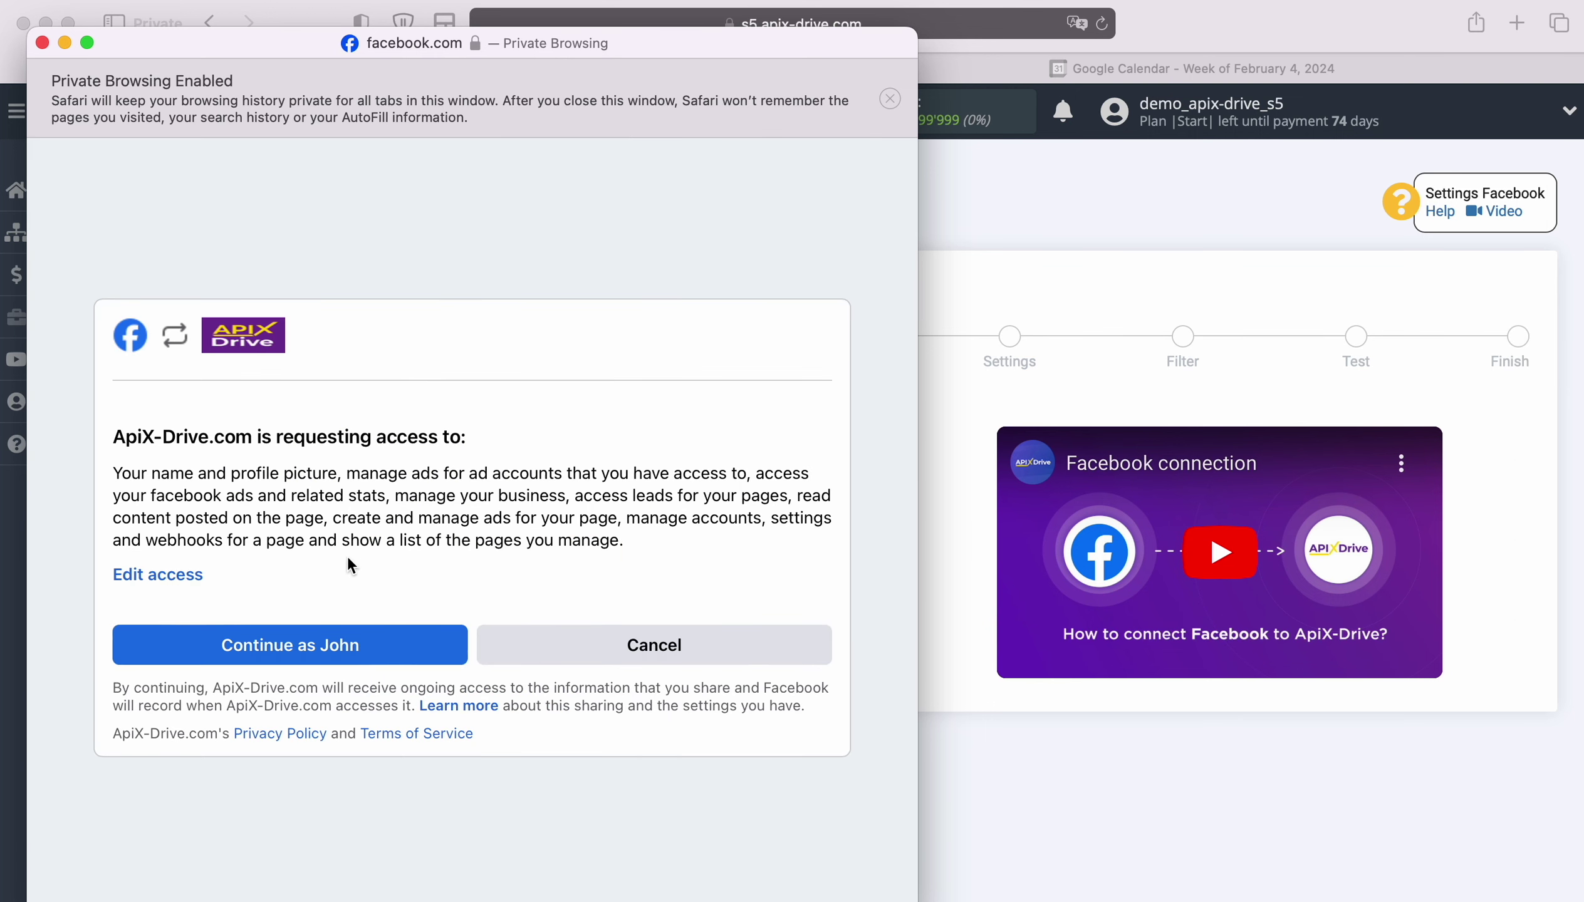
Step: Review the permissions ApiX-Drive requests on Facebook, leave them all enabled, and grant the access
left_click(159, 574)
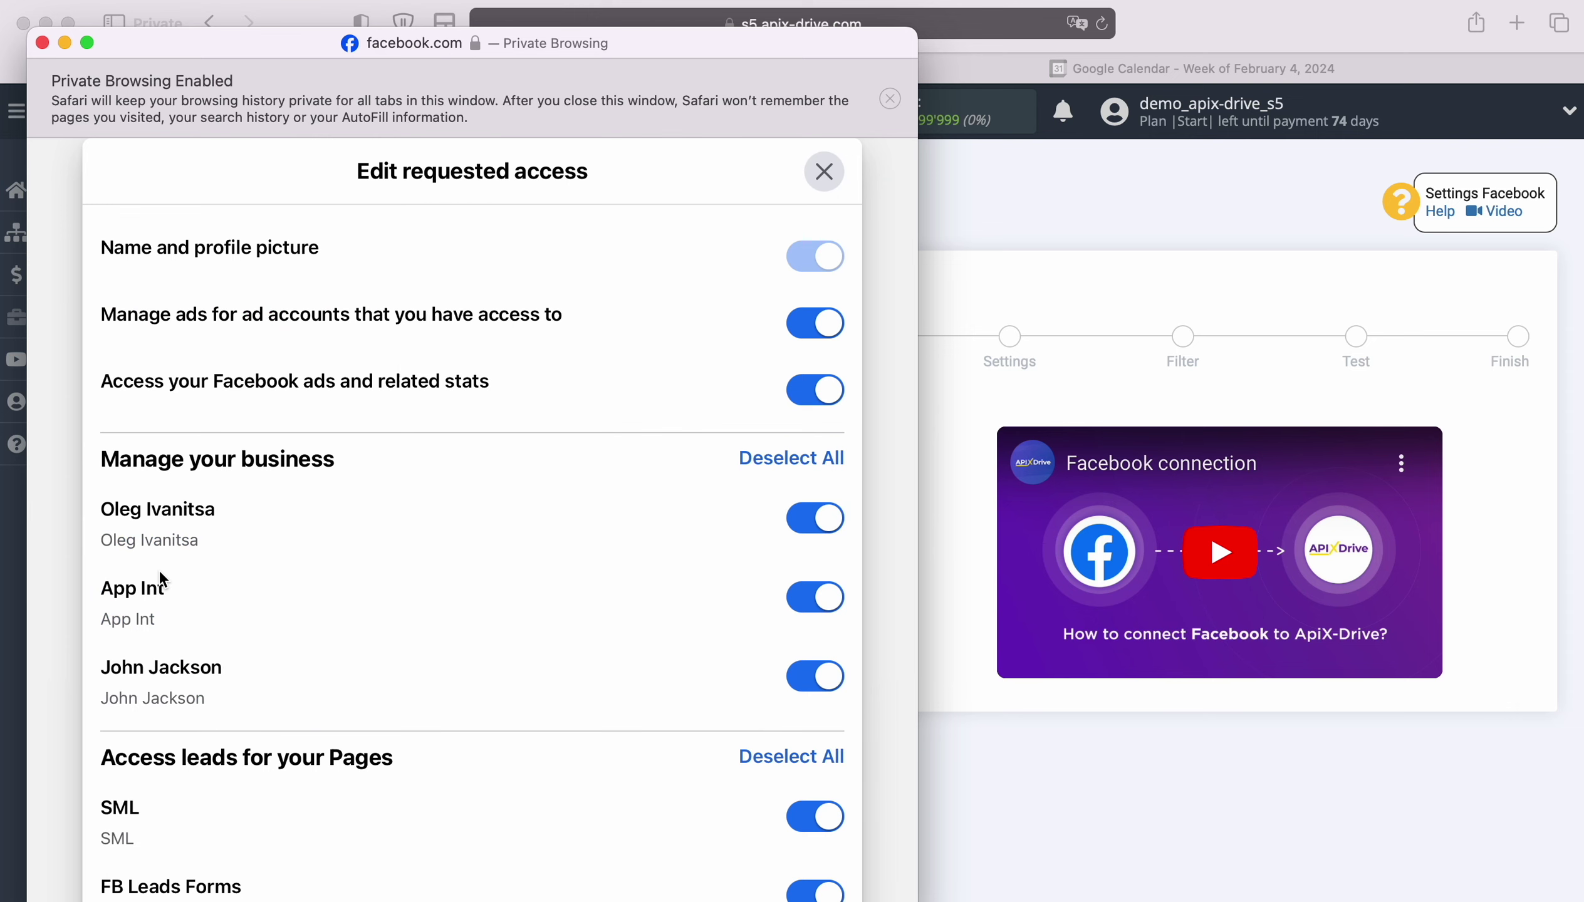
scroll(408, 540, "down", 10)
scroll(409, 541, "down", 10)
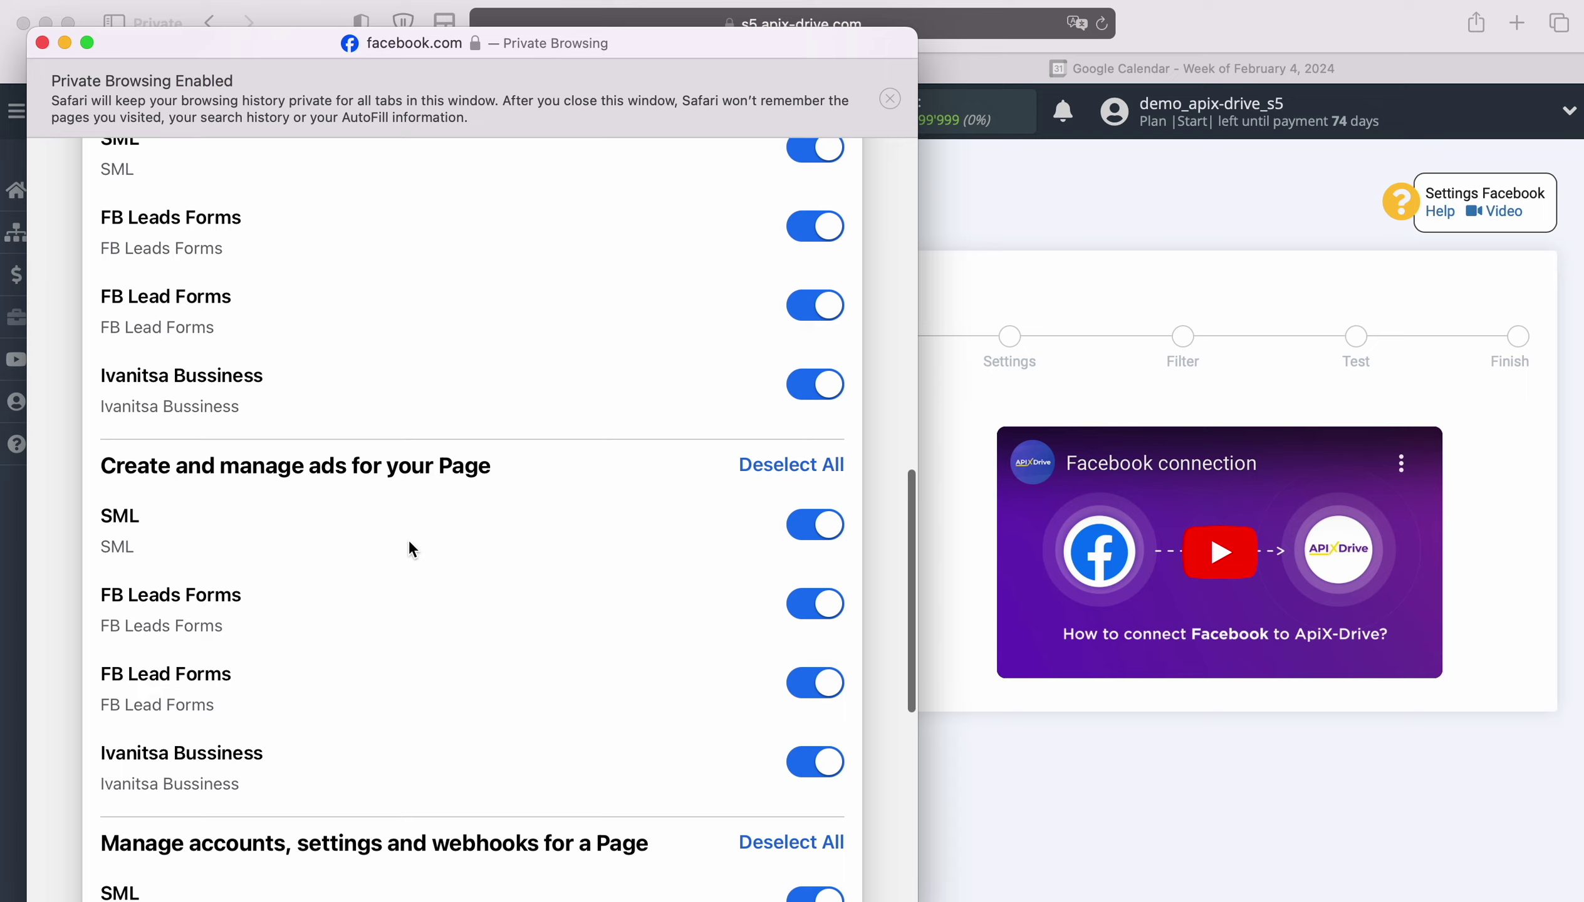
scroll(409, 543, "down", 5)
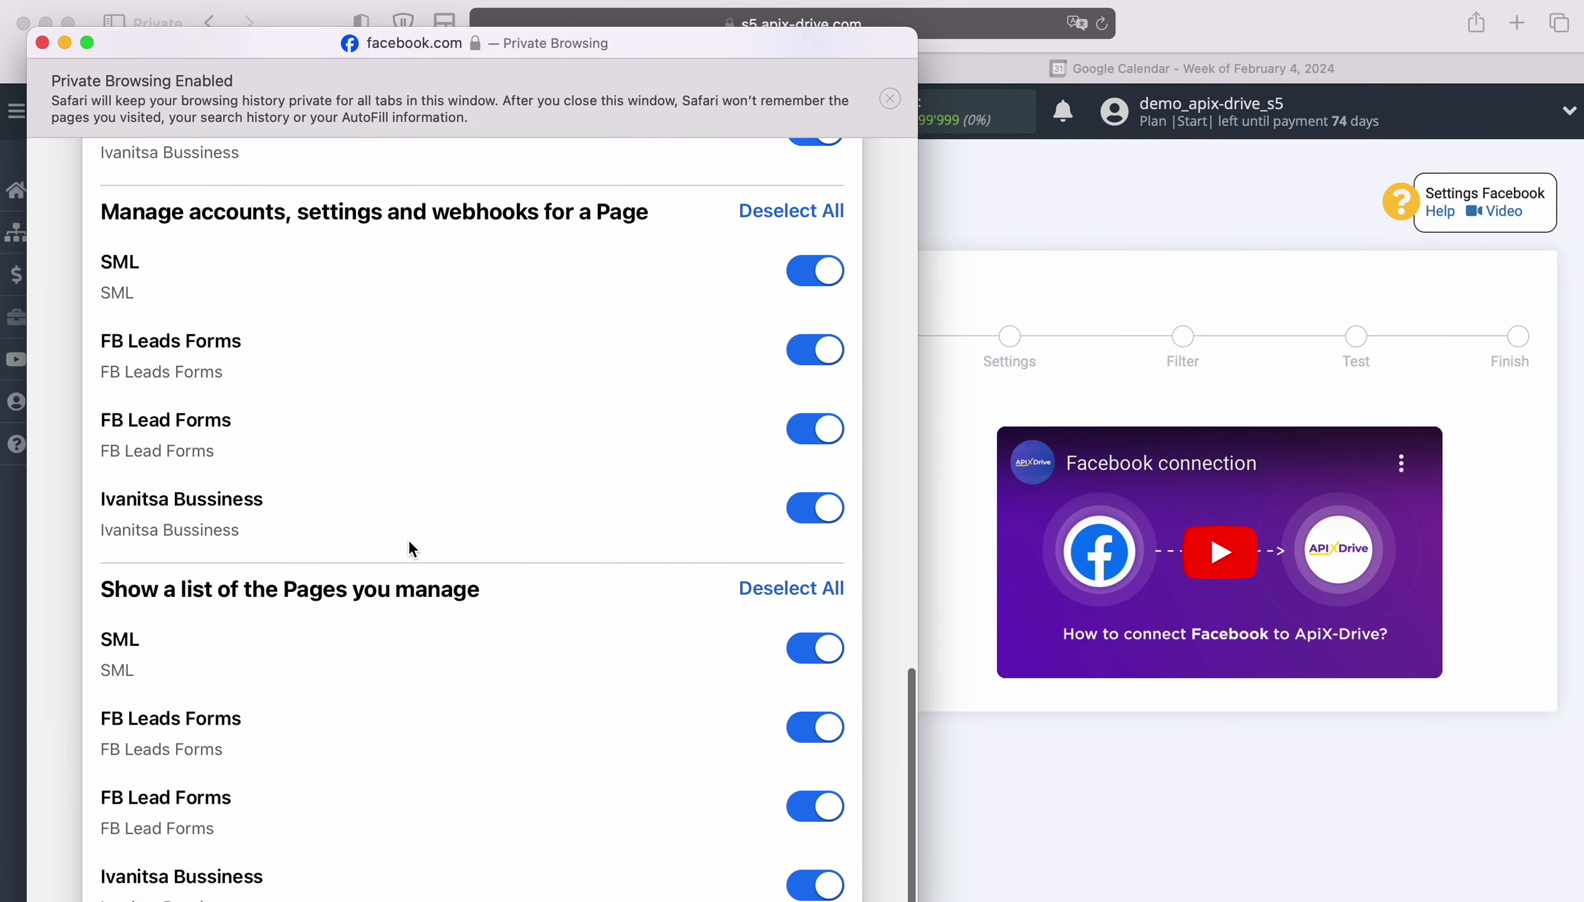
scroll(409, 539, "up", 20)
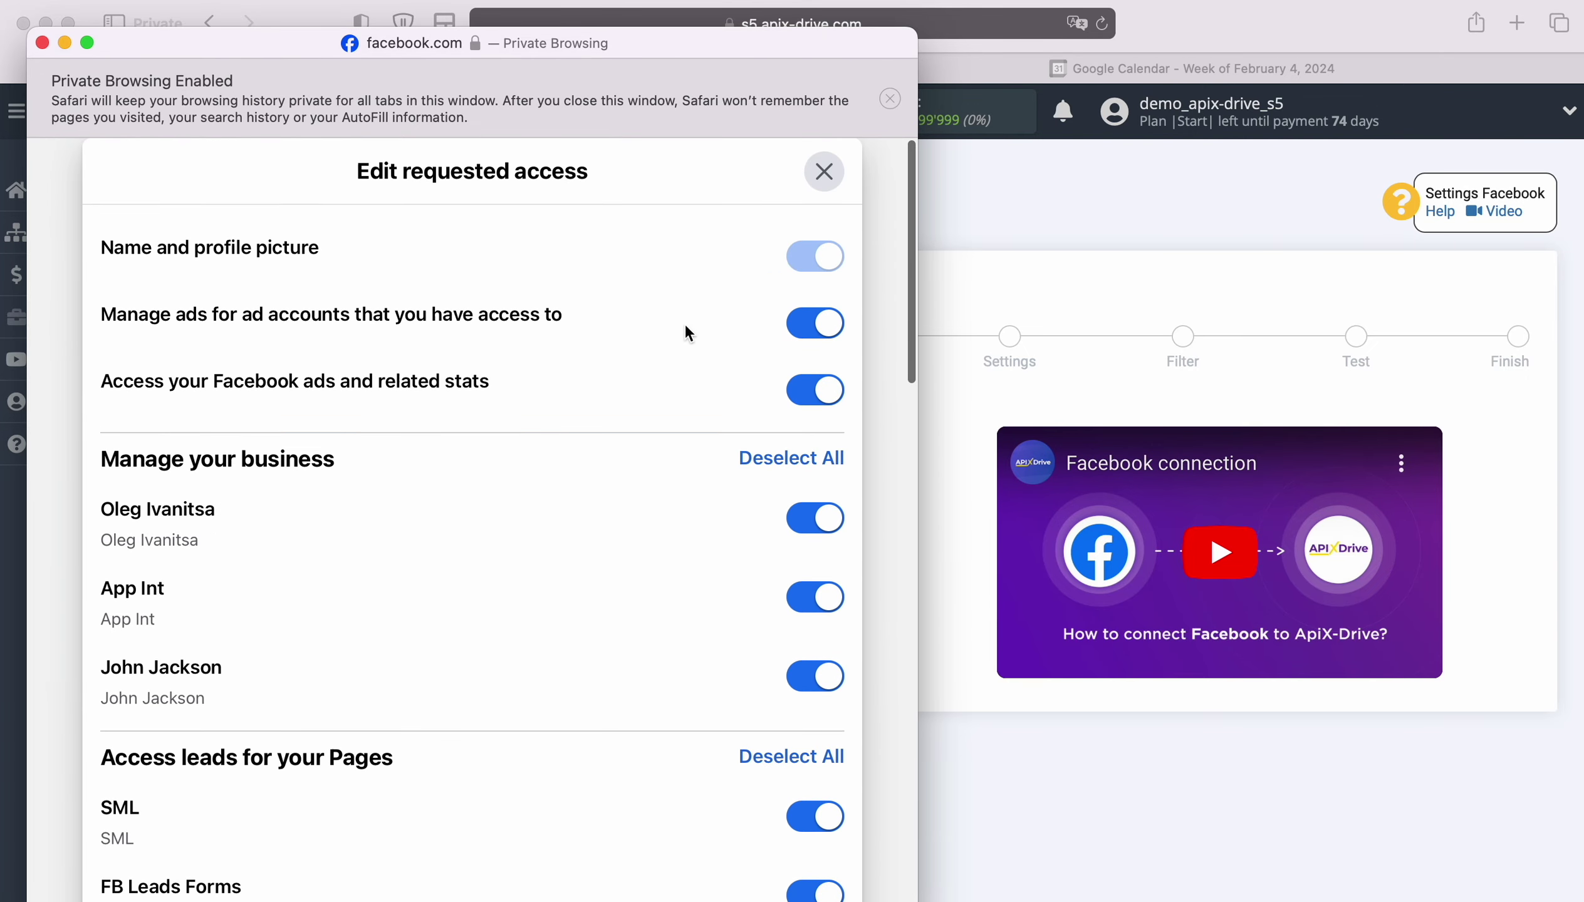
left_click(823, 176)
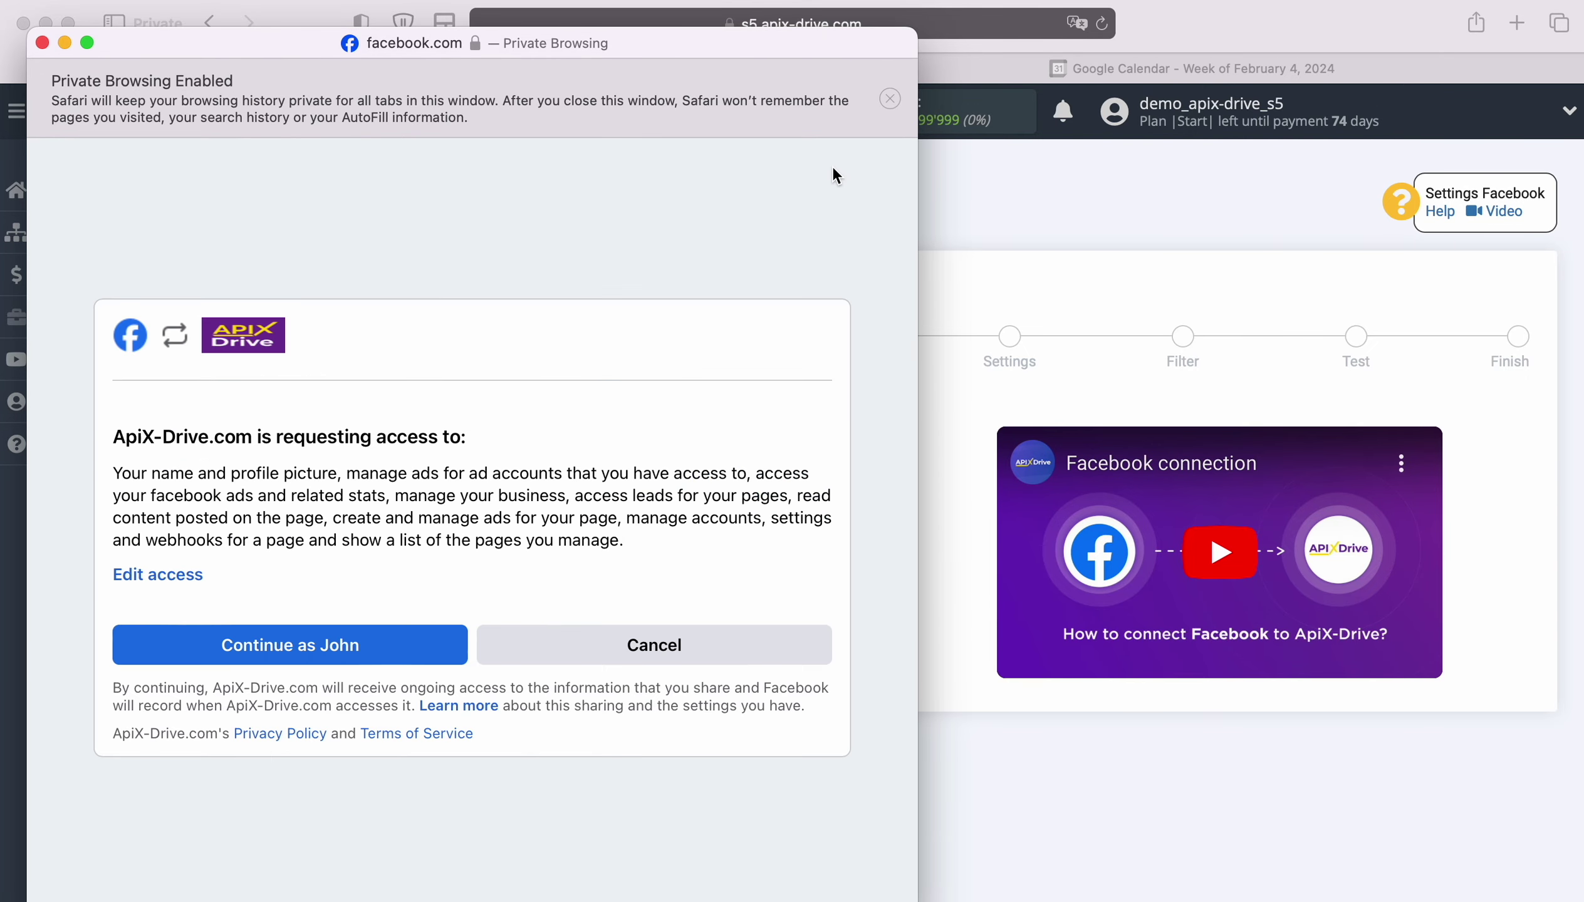
left_click(255, 652)
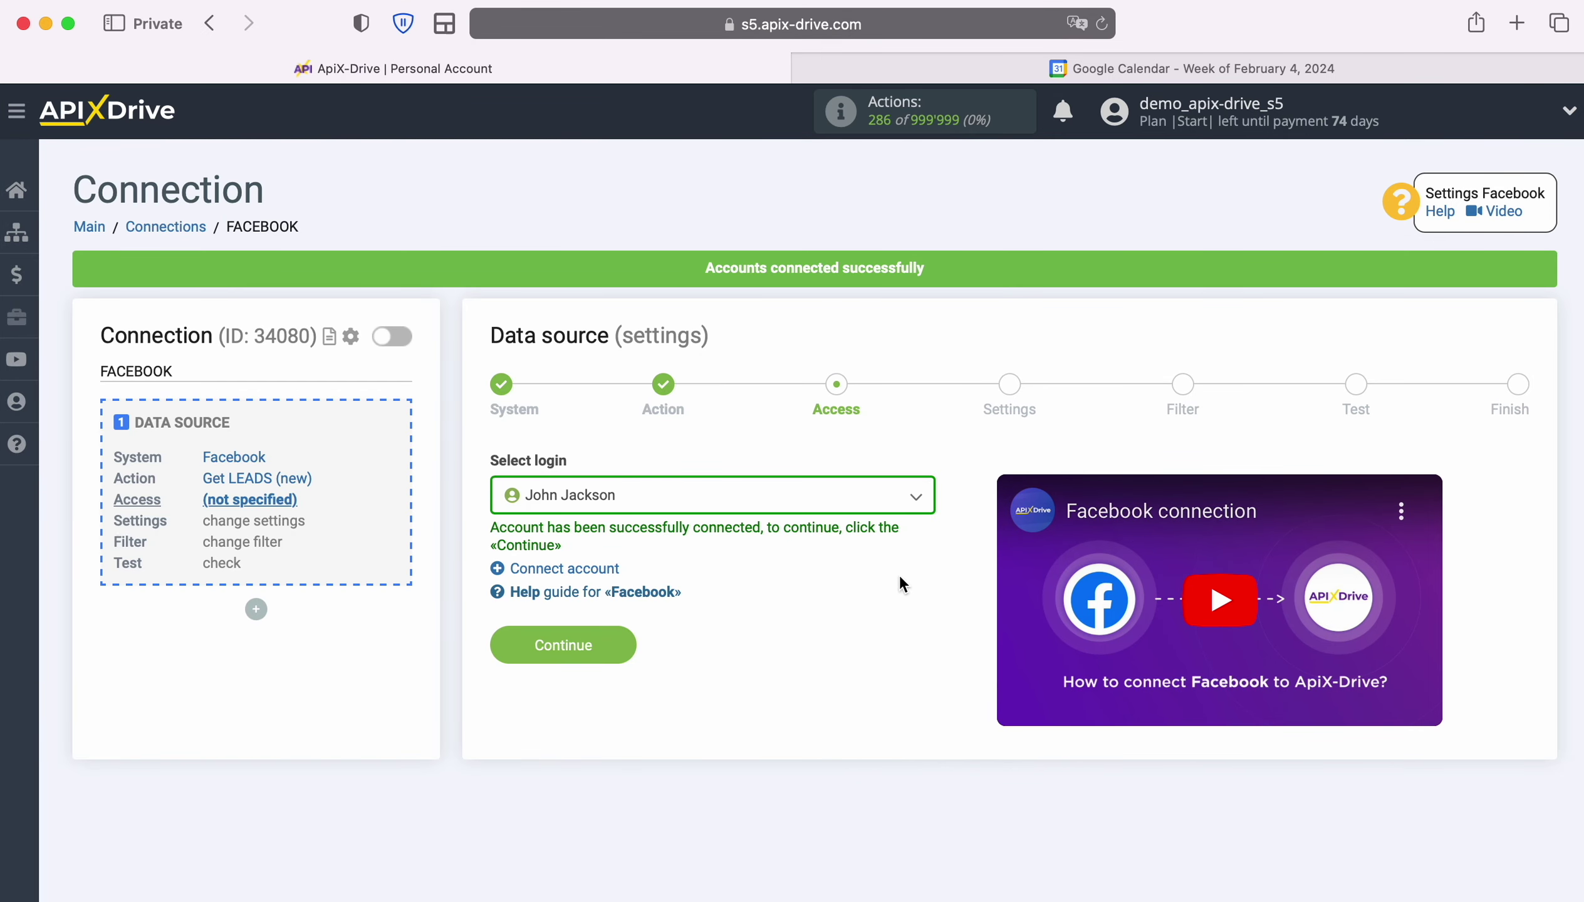
Step: Select the connected Facebook account as the data source login and continue to the settings
left_click(911, 509)
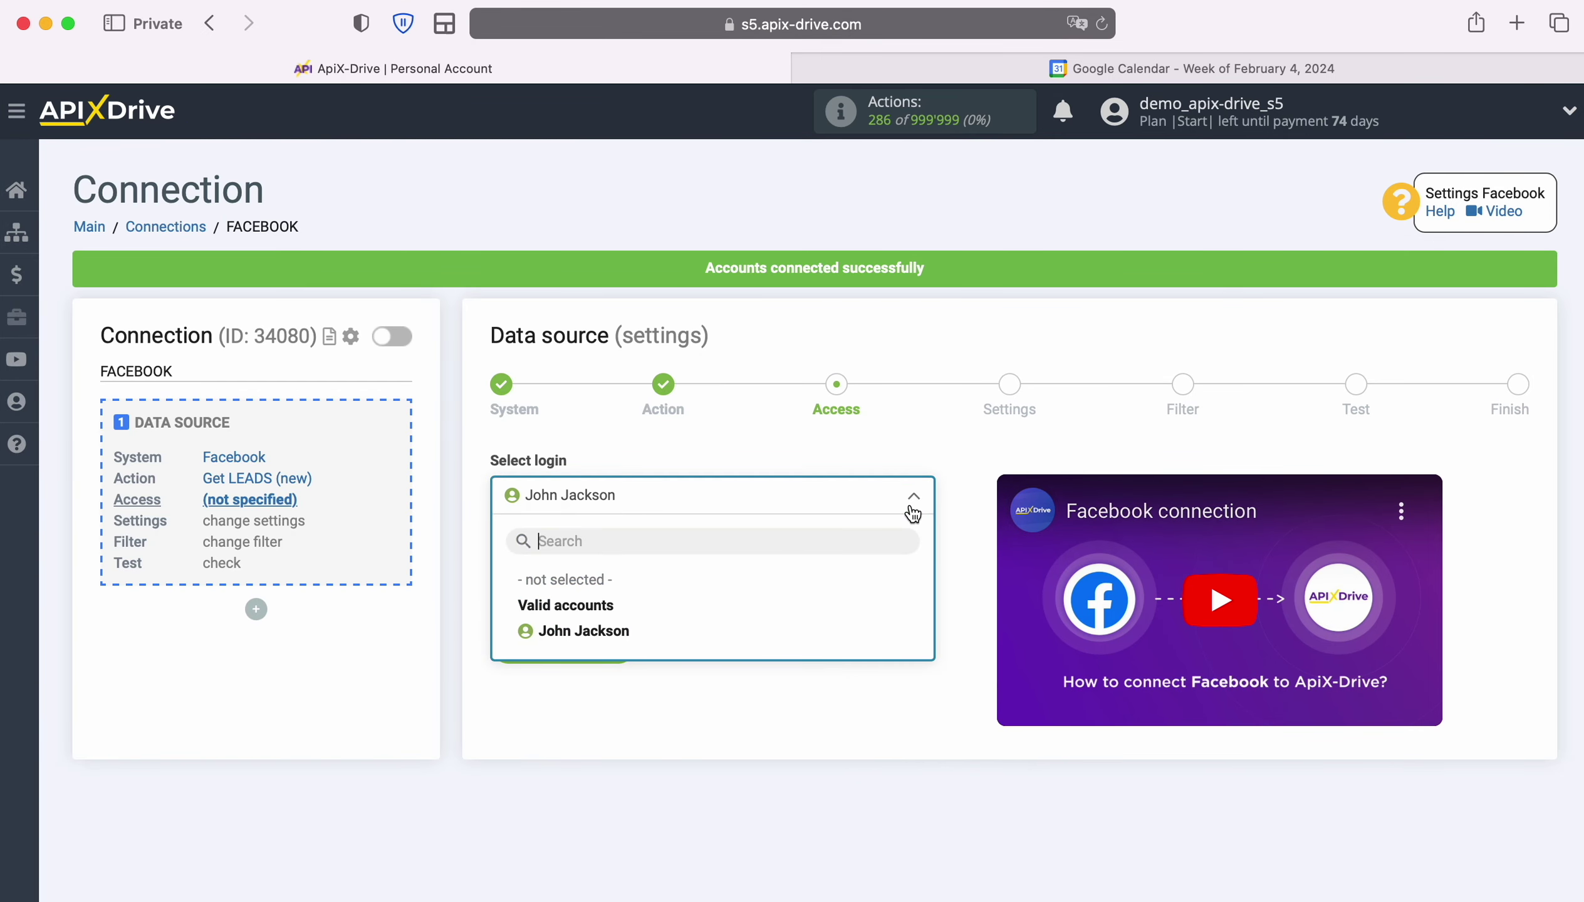
left_click(626, 633)
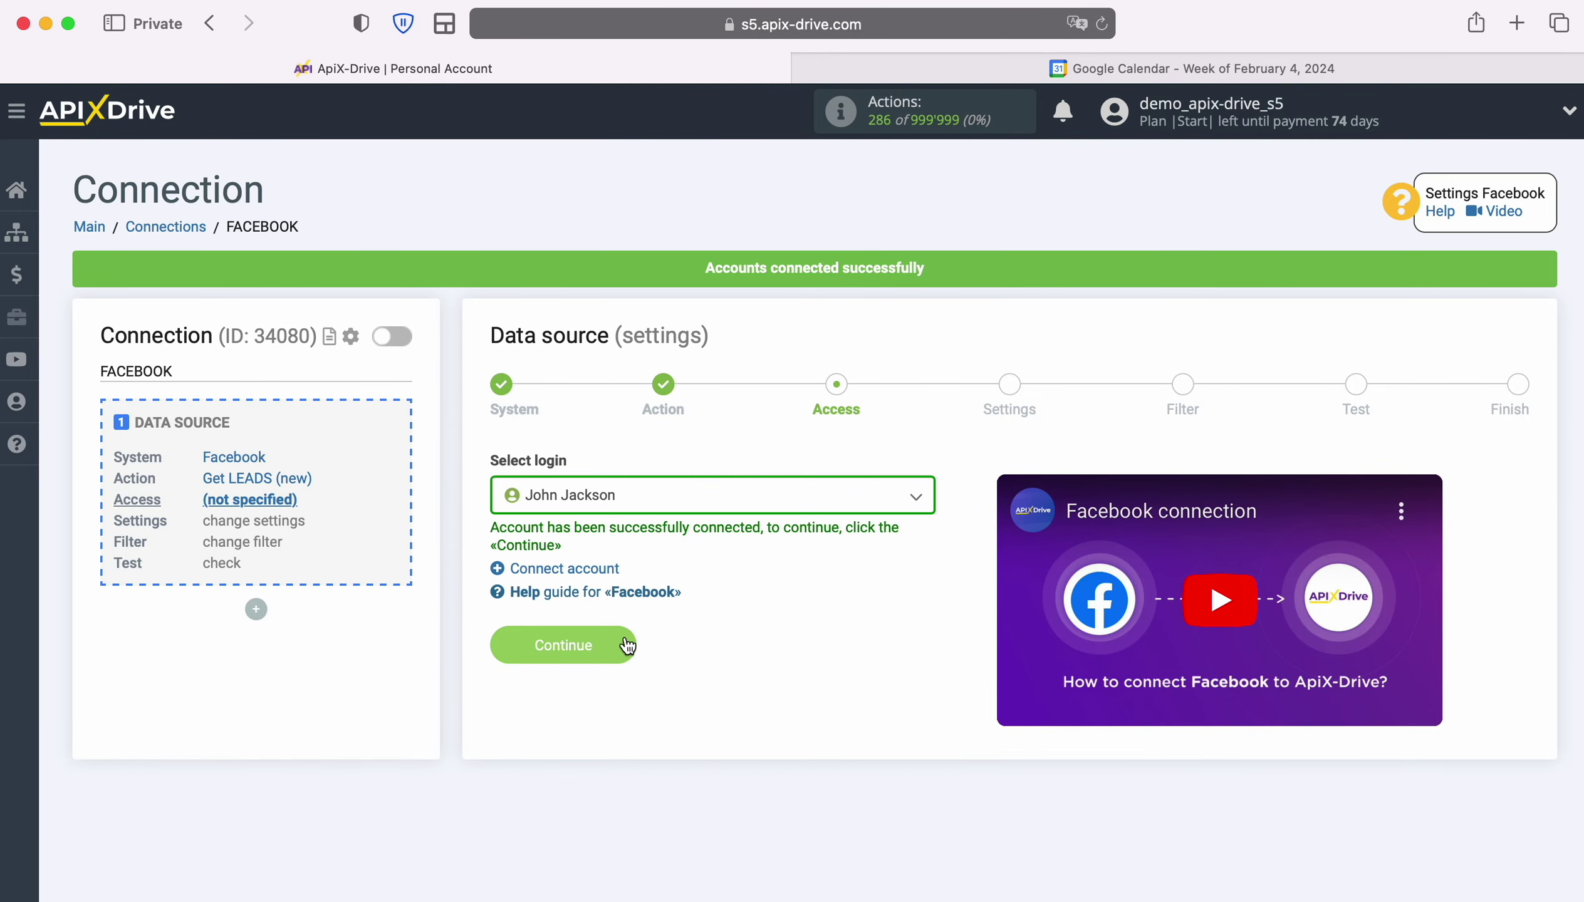
left_click(627, 645)
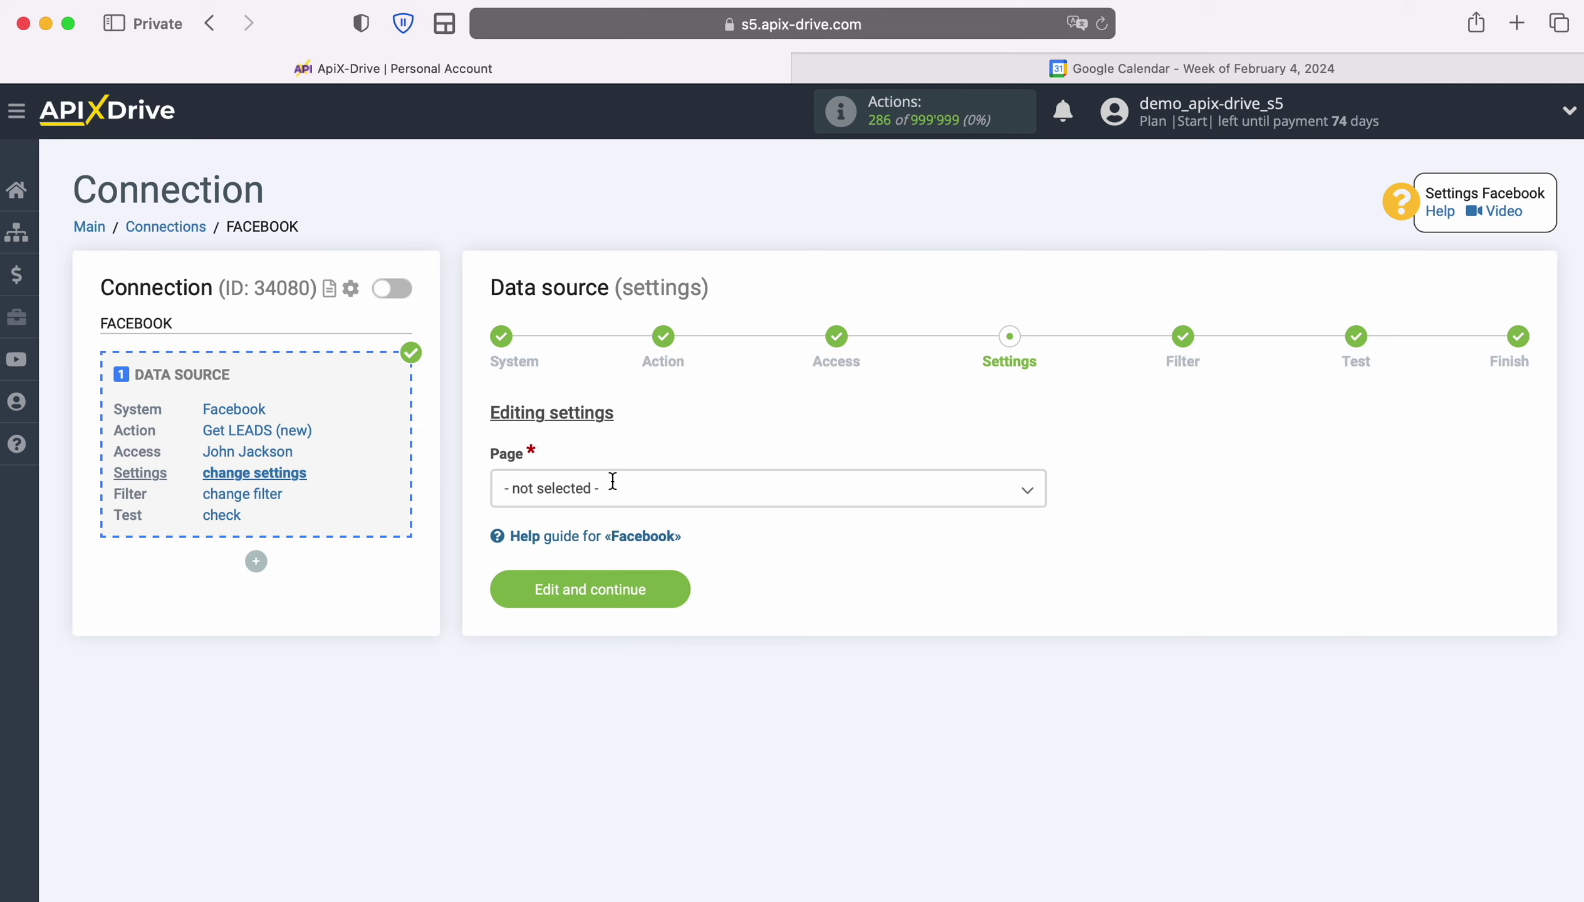
Step: Set the page to FB Leads Forms, choose to select forms individually, enable FB Lead Form 20.05.2021, and save the settings
left_click(608, 488)
left_click(594, 628)
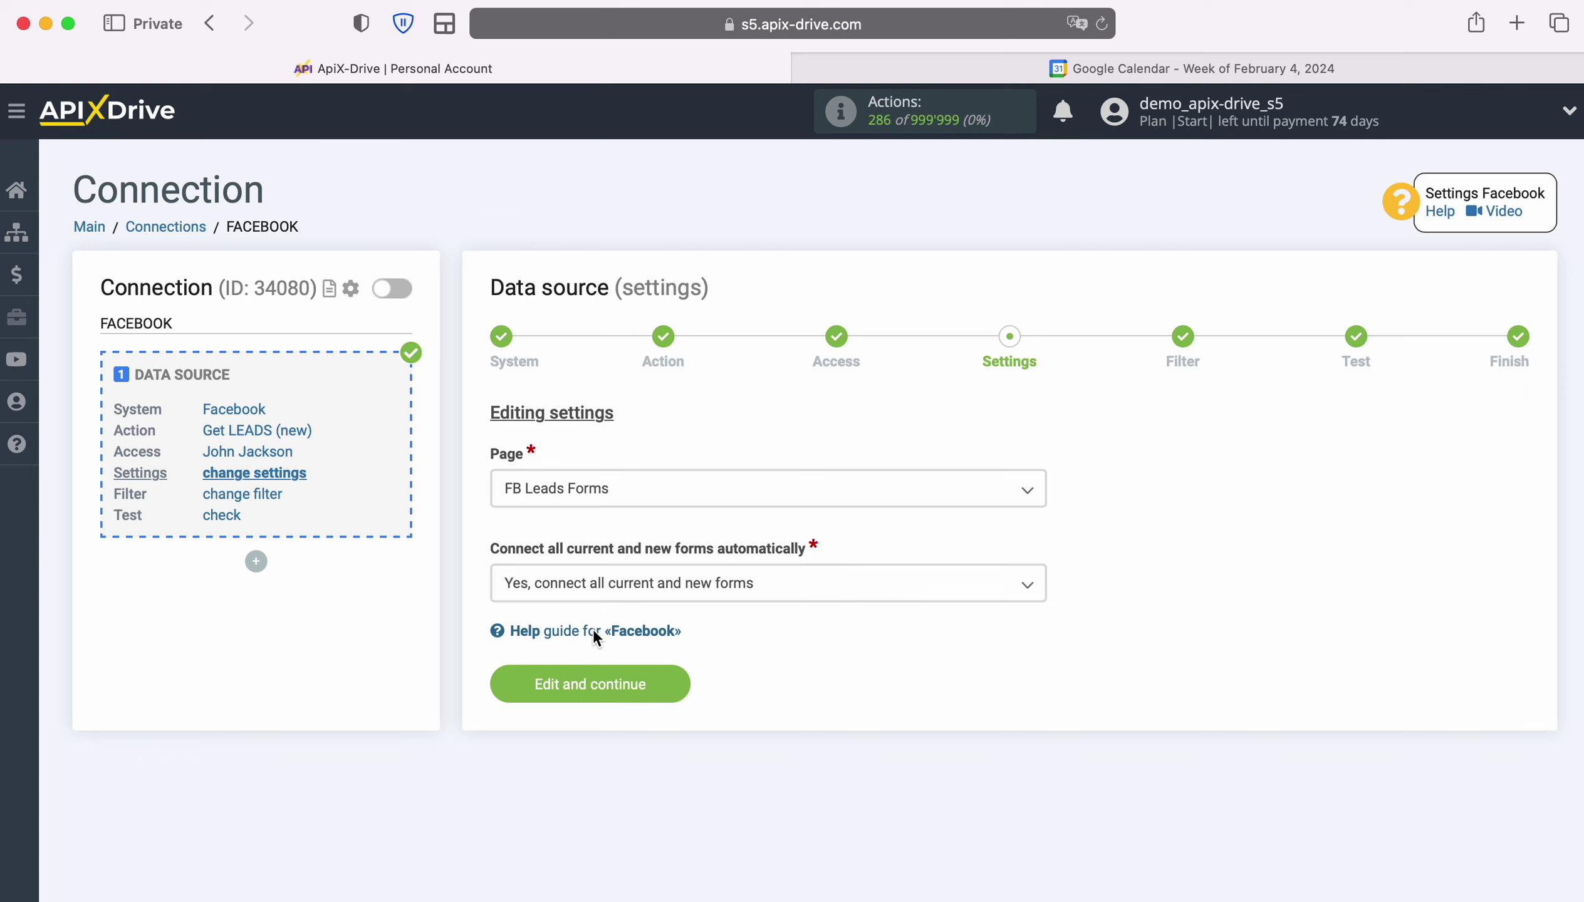
left_click(892, 594)
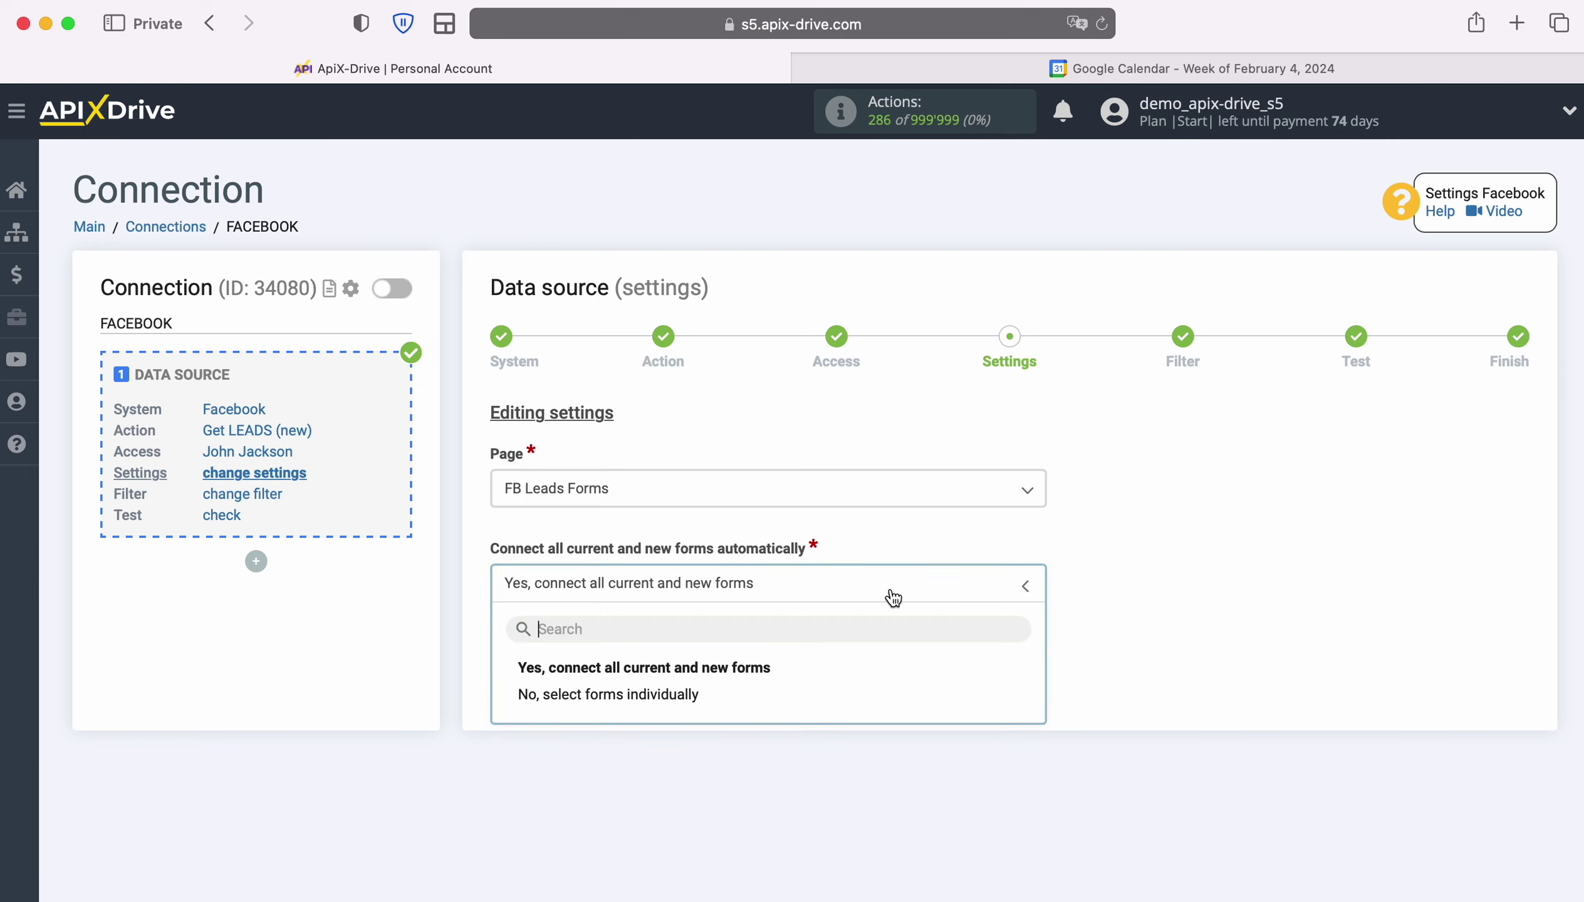
left_click(695, 695)
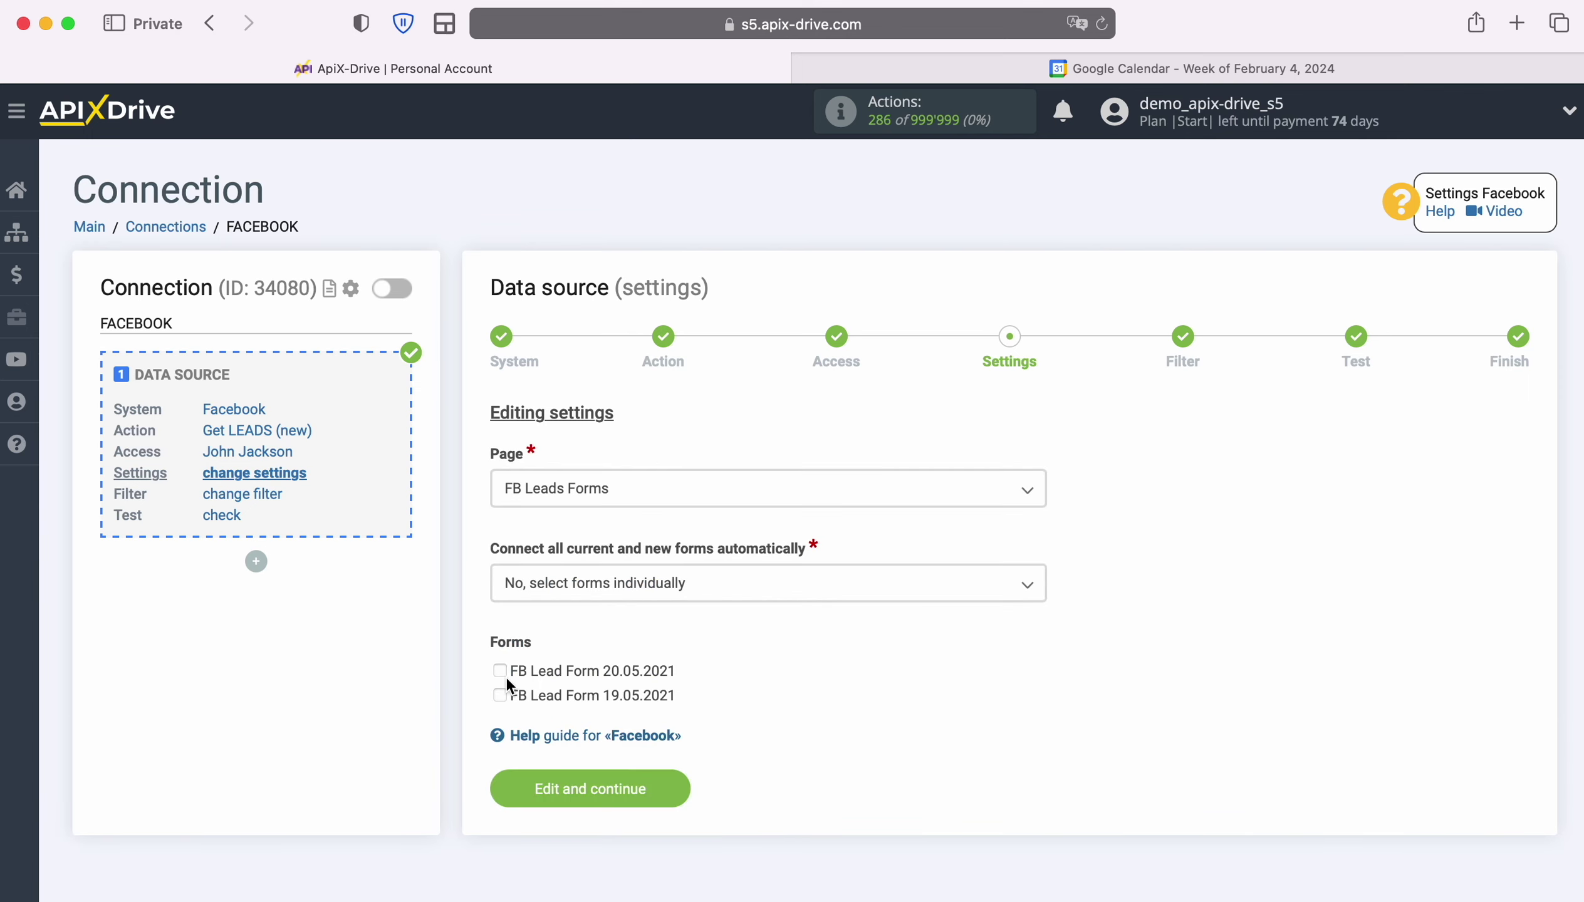
left_click(501, 671)
left_click(674, 791)
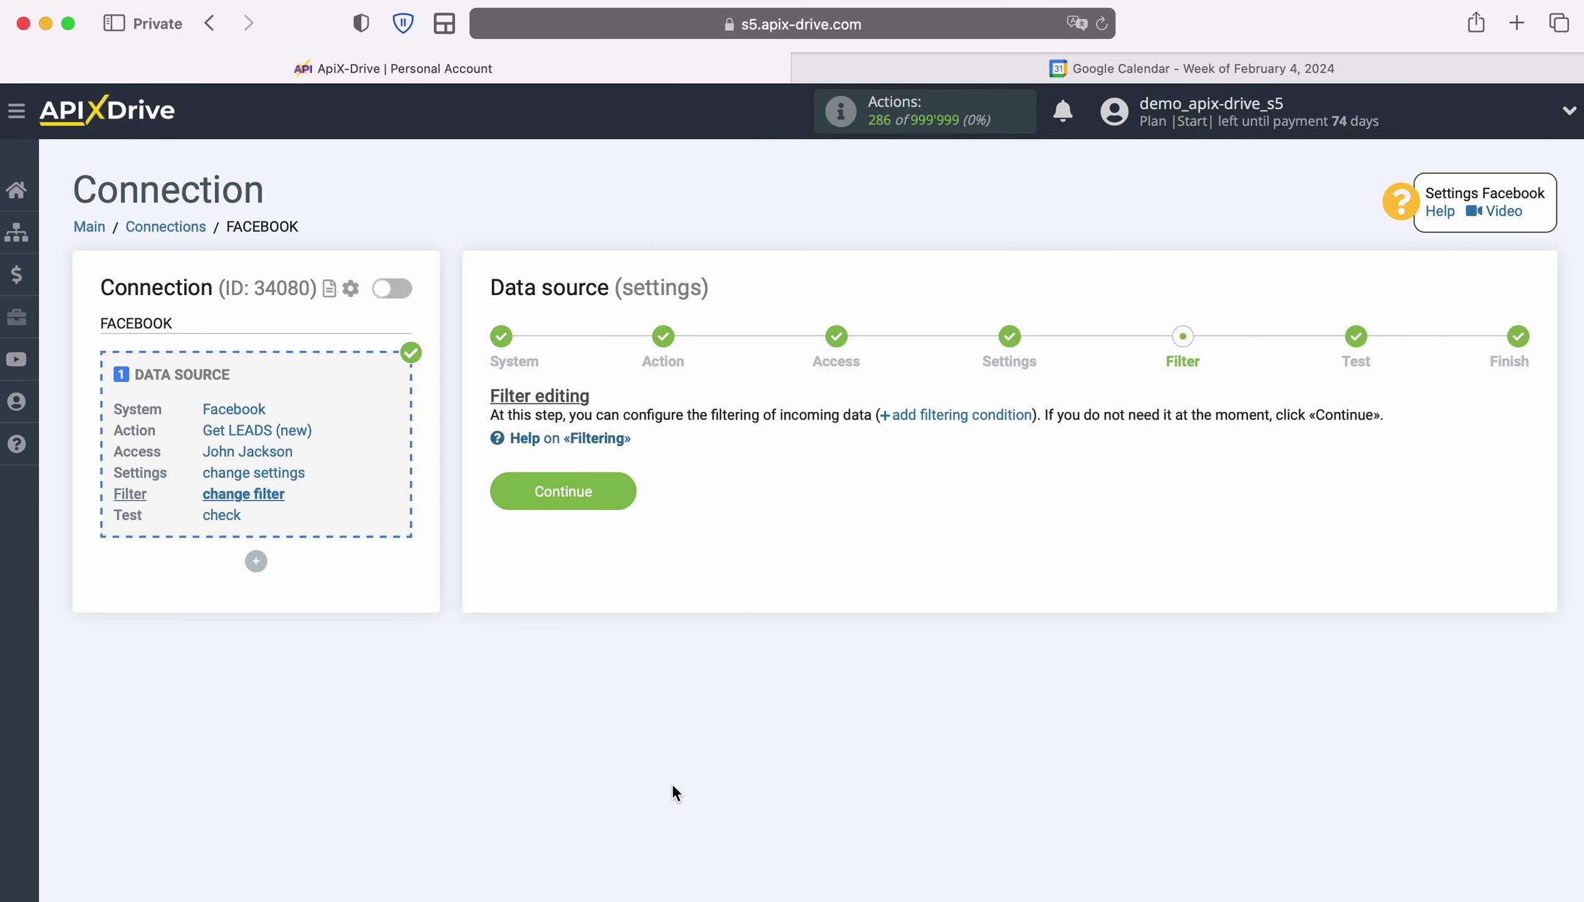
Step: Skip the filter conditions, review the Facebook test lead data, and finish the data source setup
left_click(625, 491)
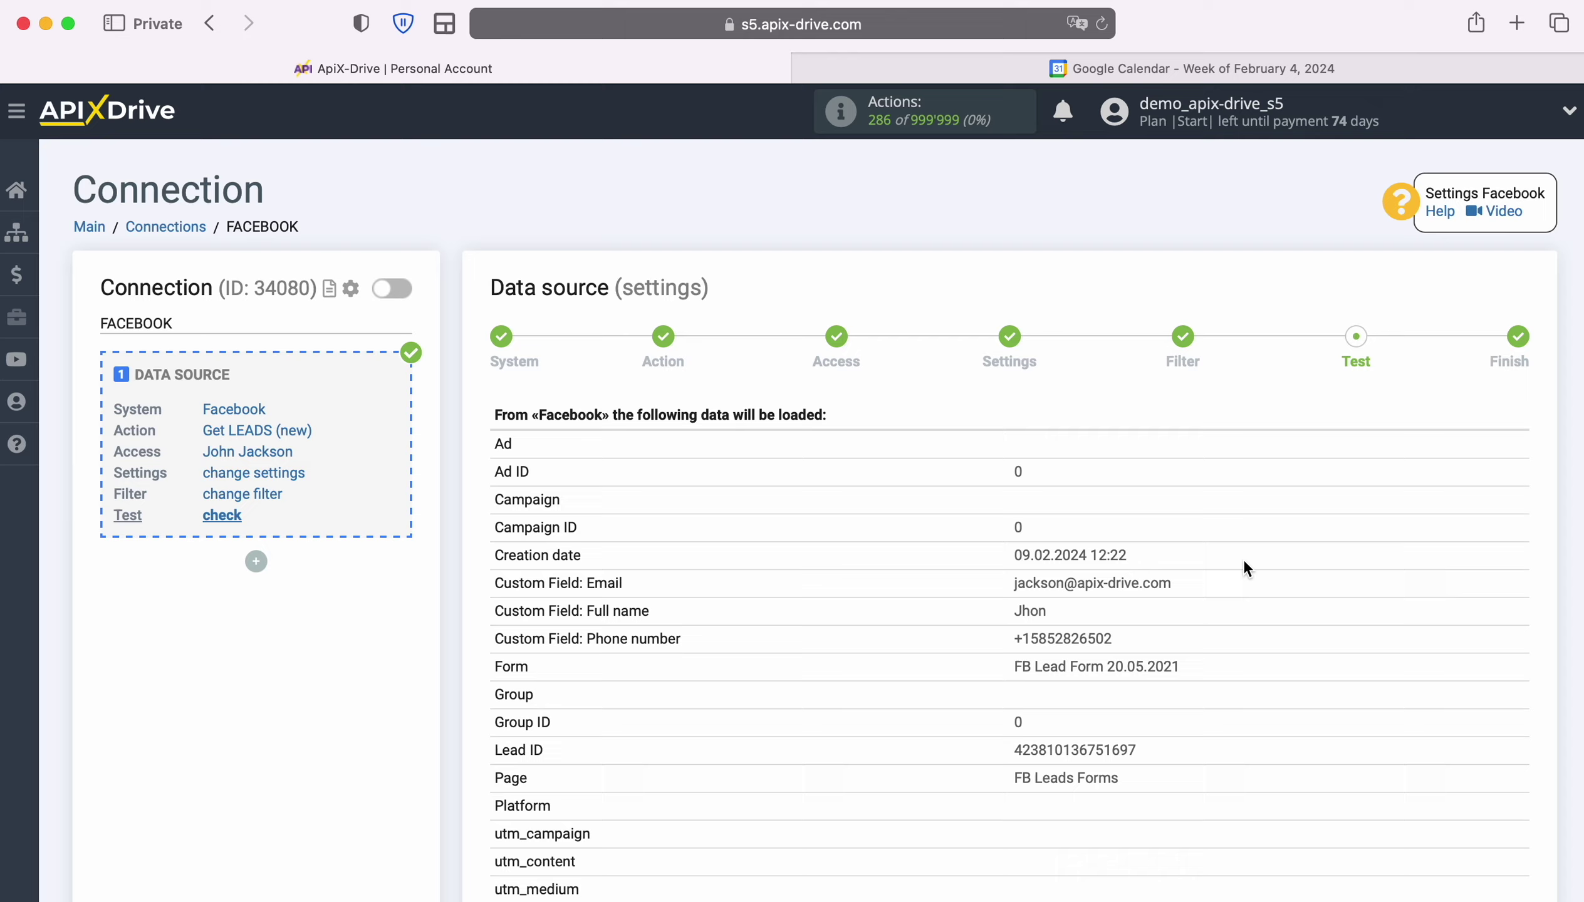
scroll(1434, 590, "down", 3)
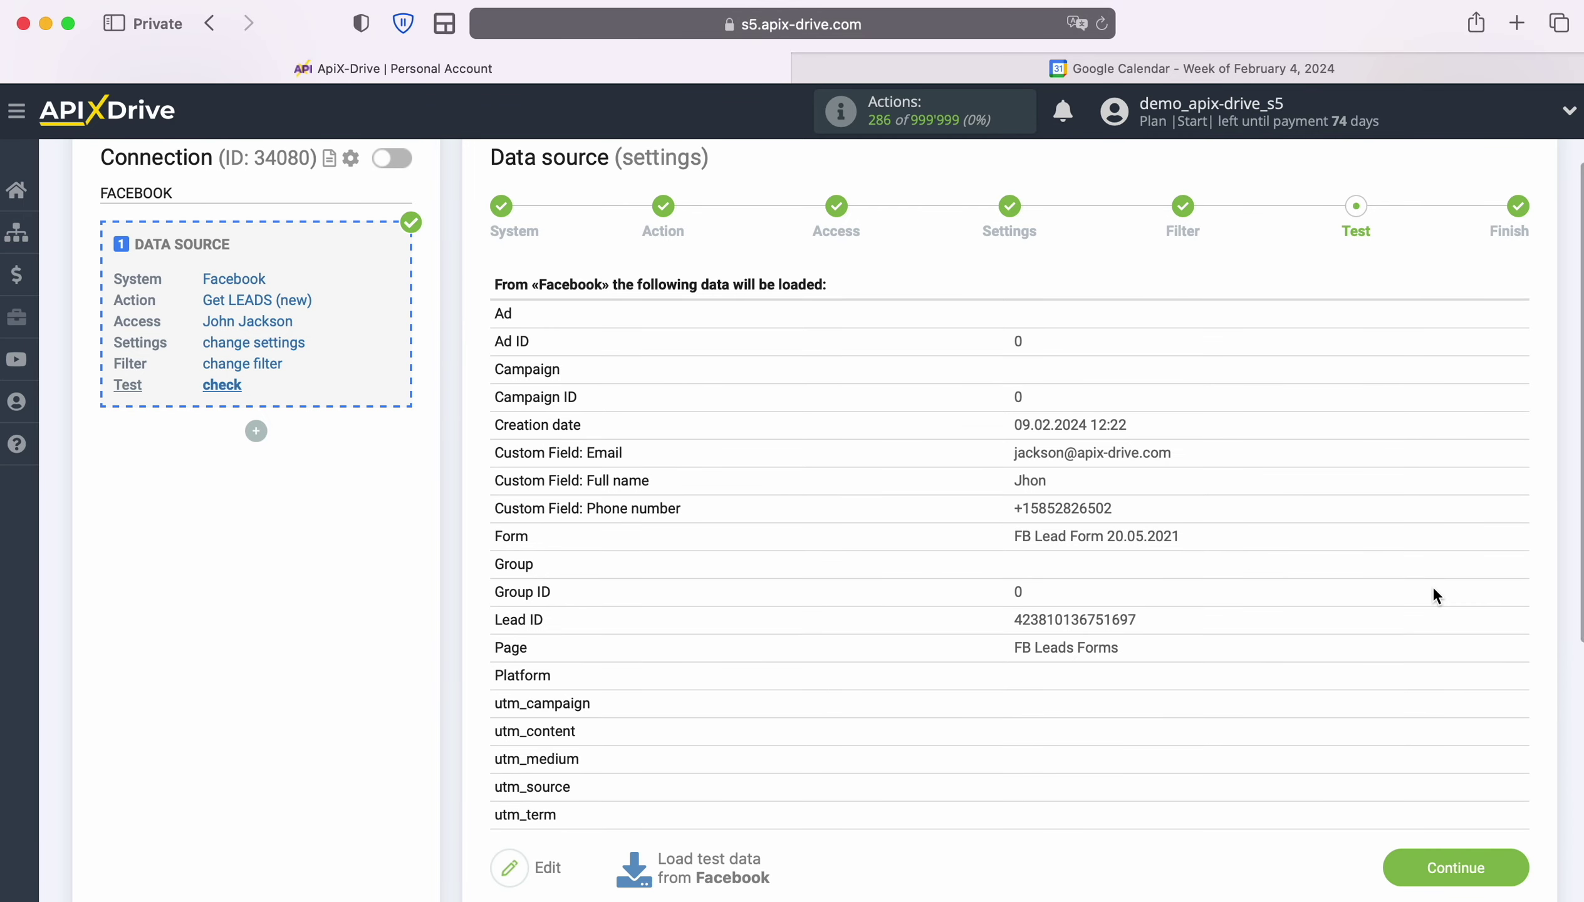
left_click(1521, 864)
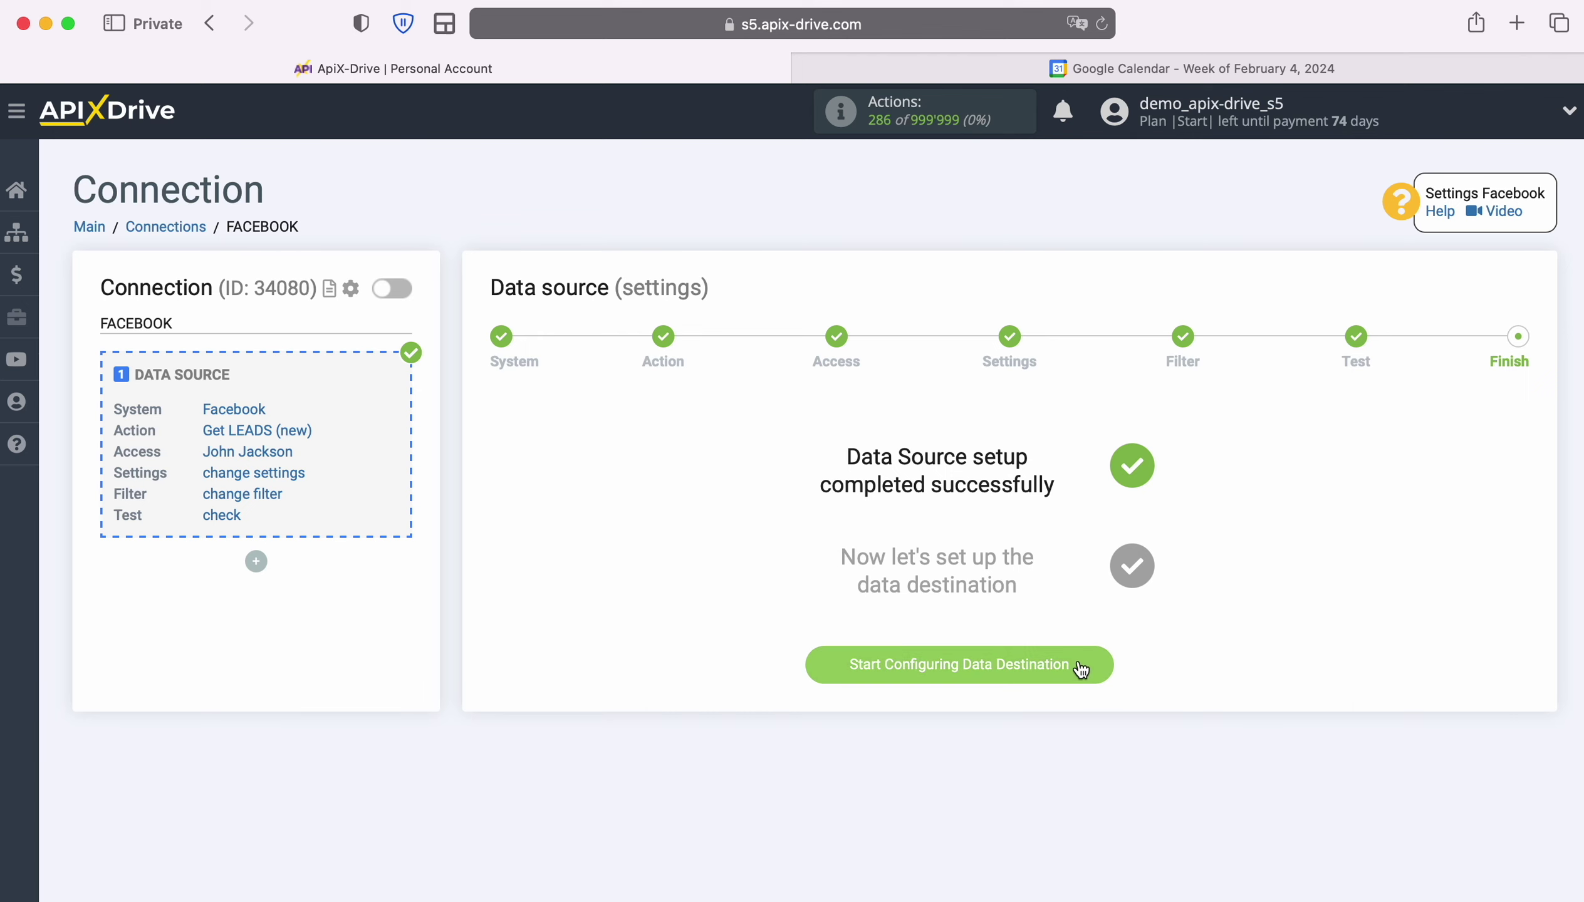
Step: Start configuring the data destination and set Google Calendar as its system
left_click(1100, 668)
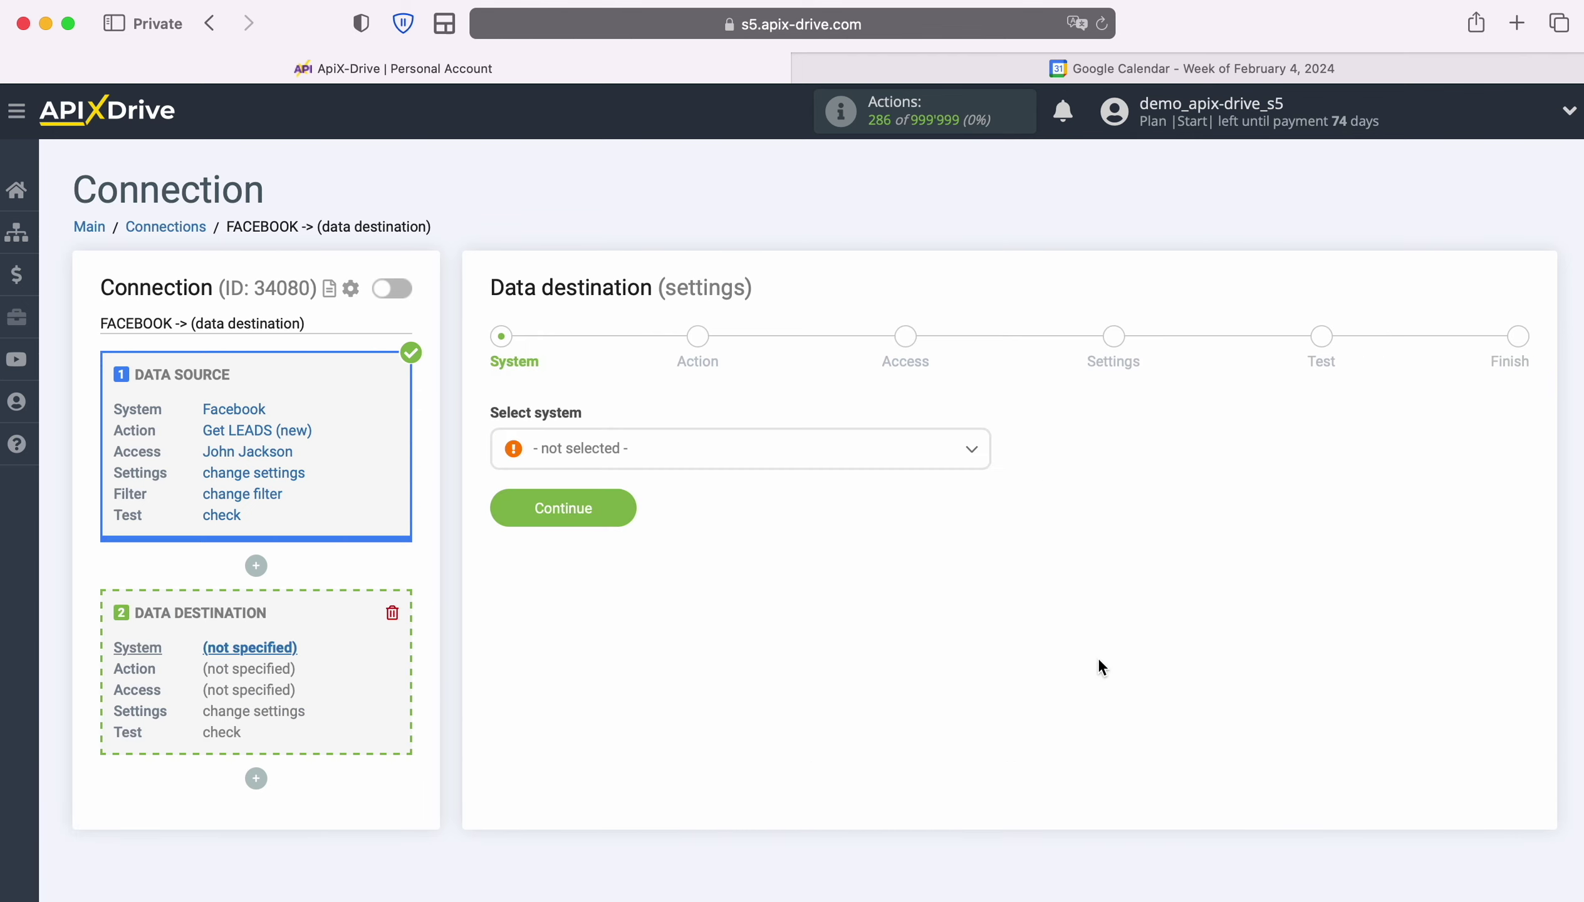
left_click(767, 453)
scroll(823, 576, "down", 3)
scroll(885, 634, "down", 10)
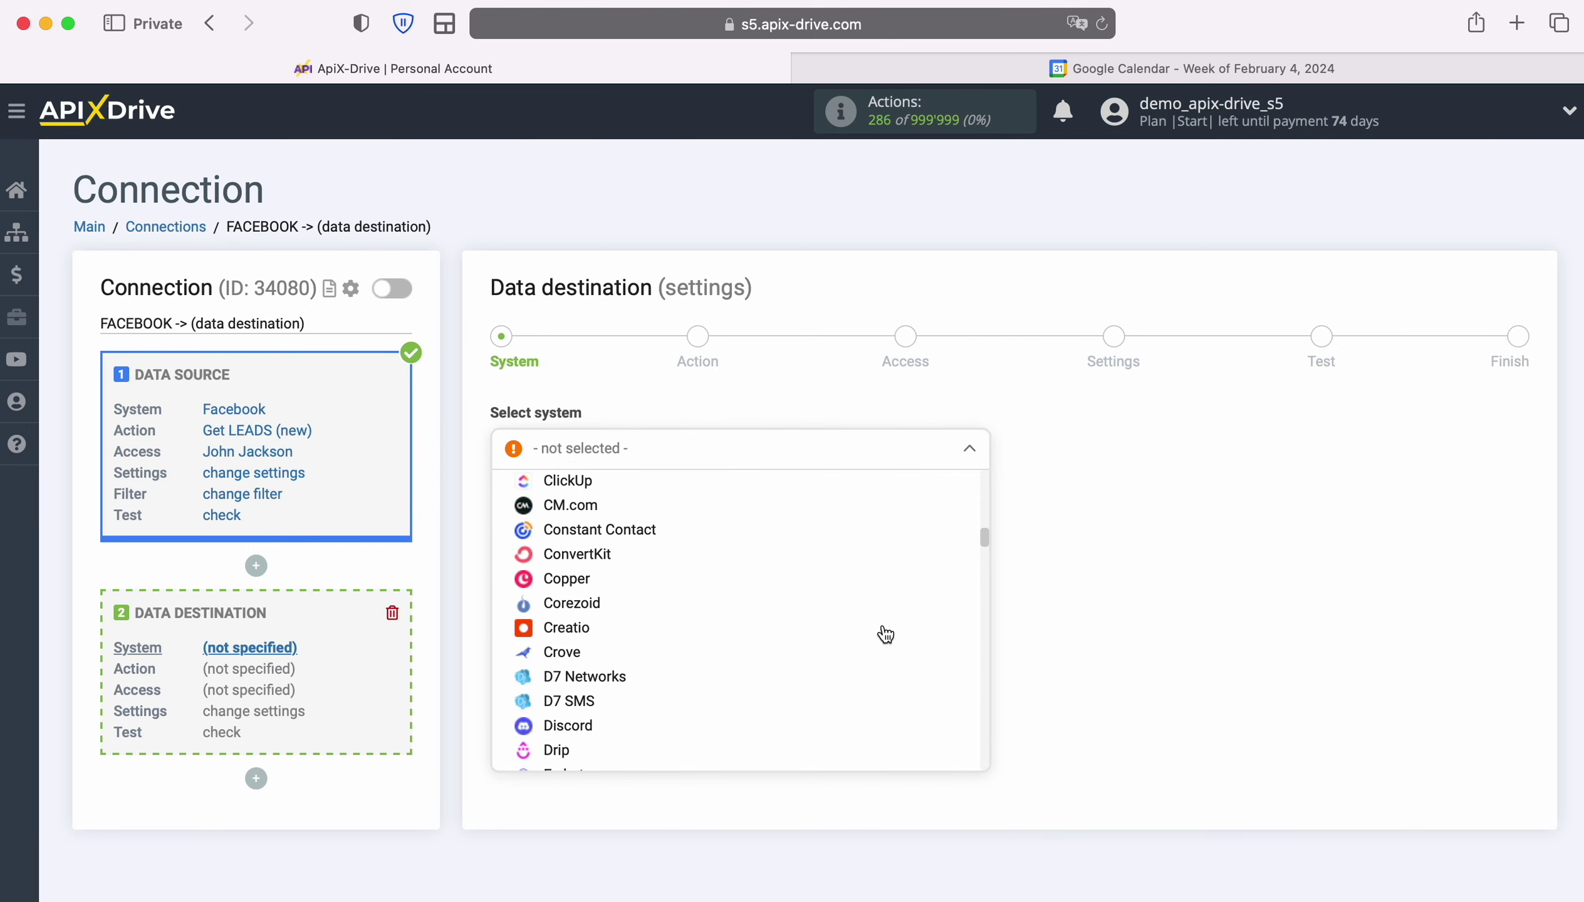
scroll(886, 635, "down", 3)
left_click(672, 652)
left_click(626, 508)
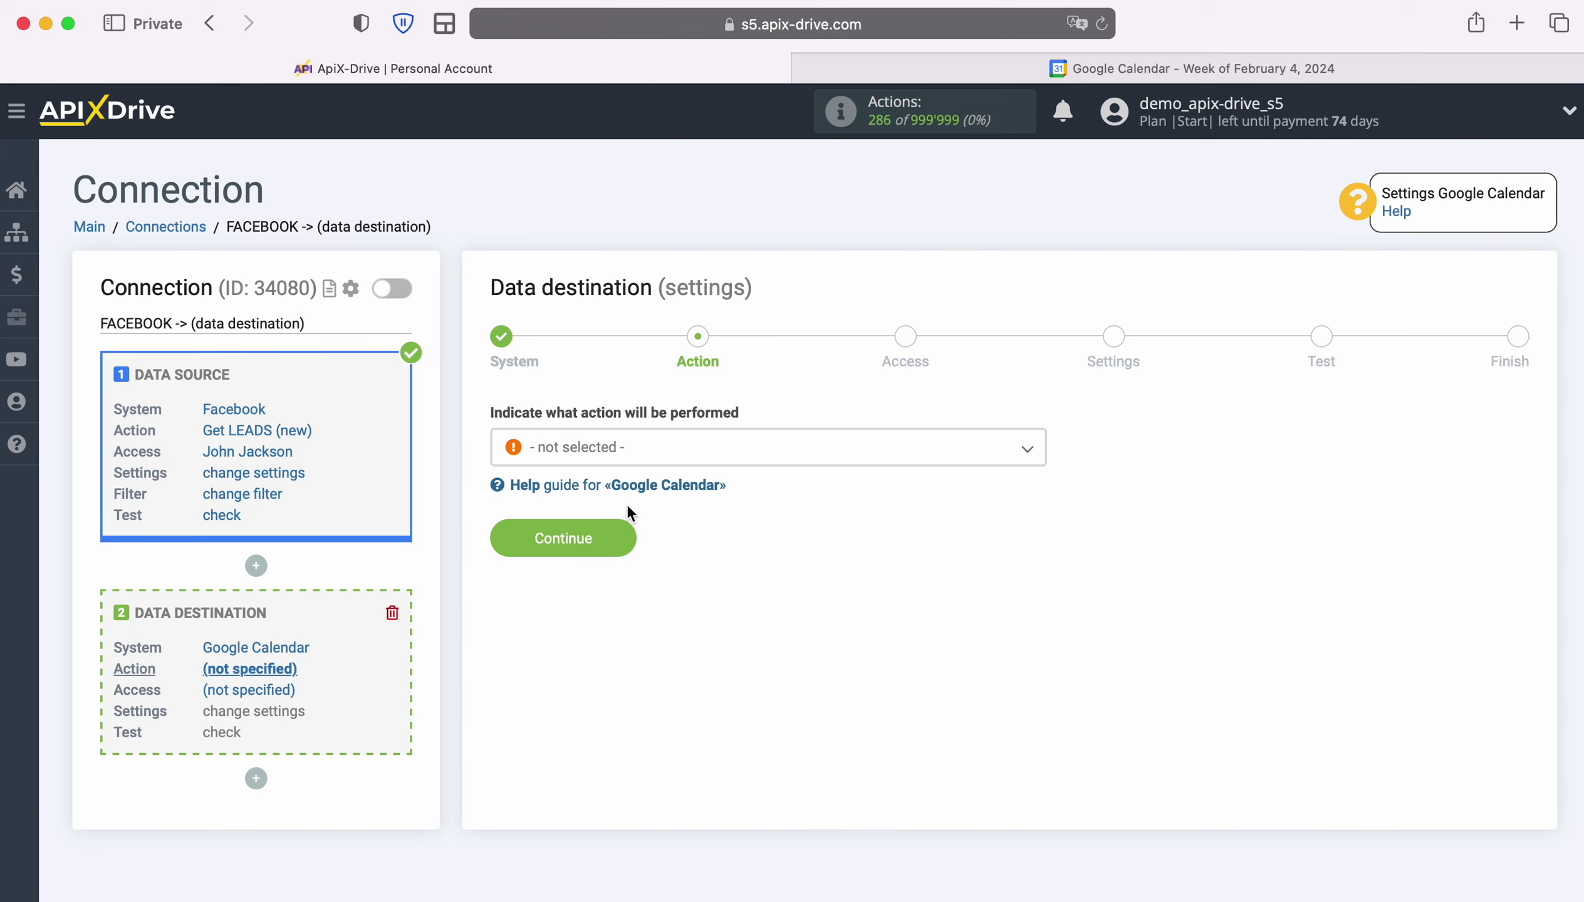
Step: Set the Google Calendar destination action to Create EVENT and continue to the access stage
left_click(682, 452)
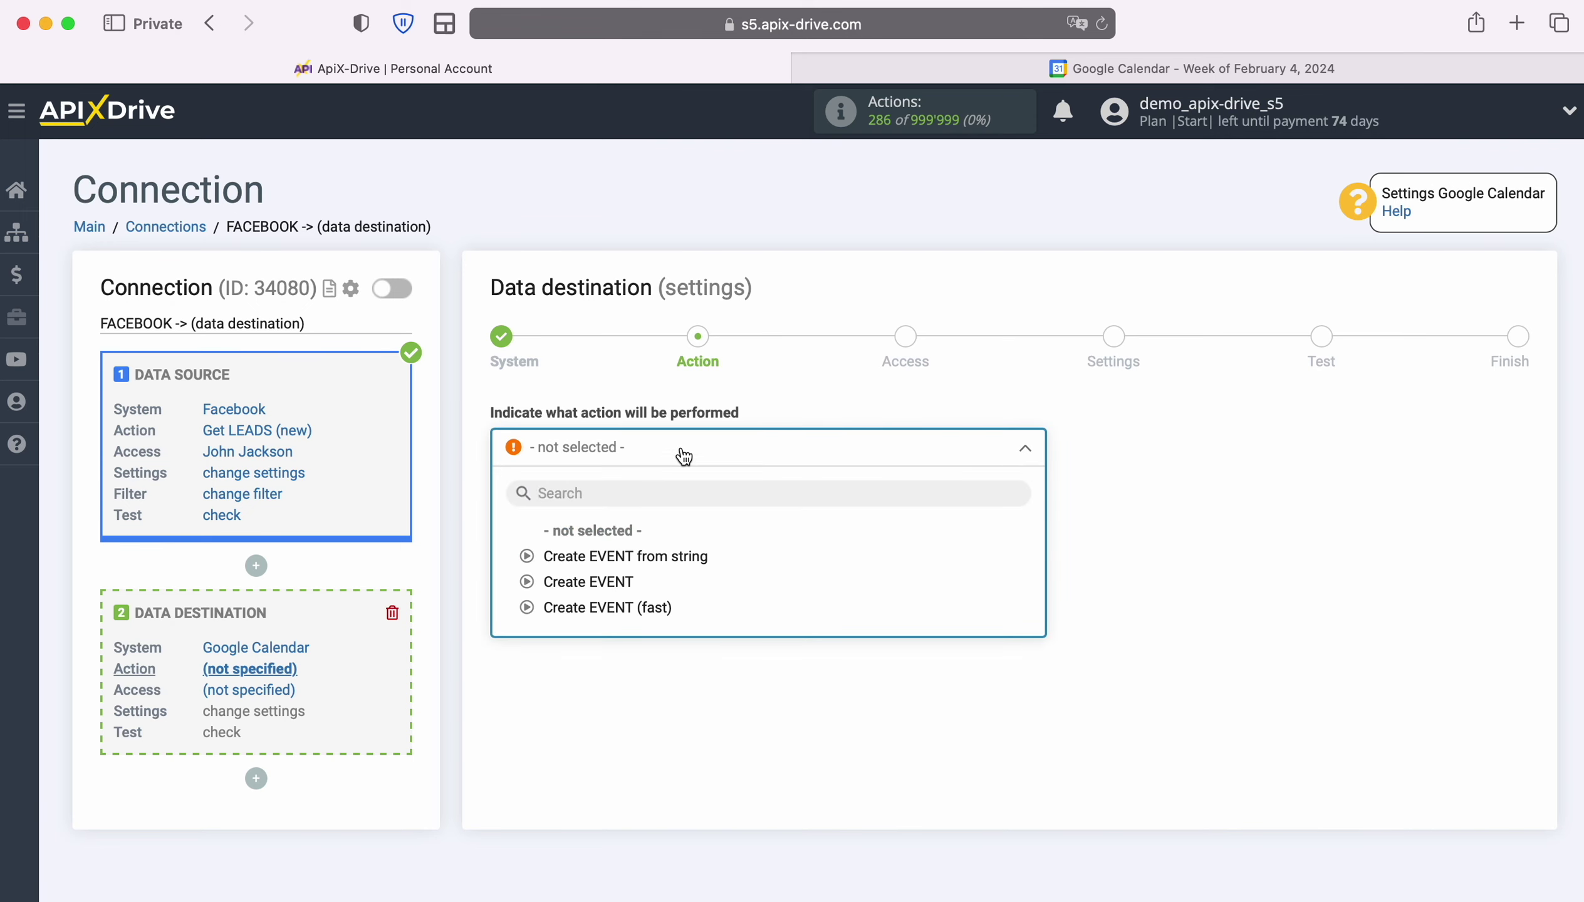
left_click(609, 582)
left_click(625, 538)
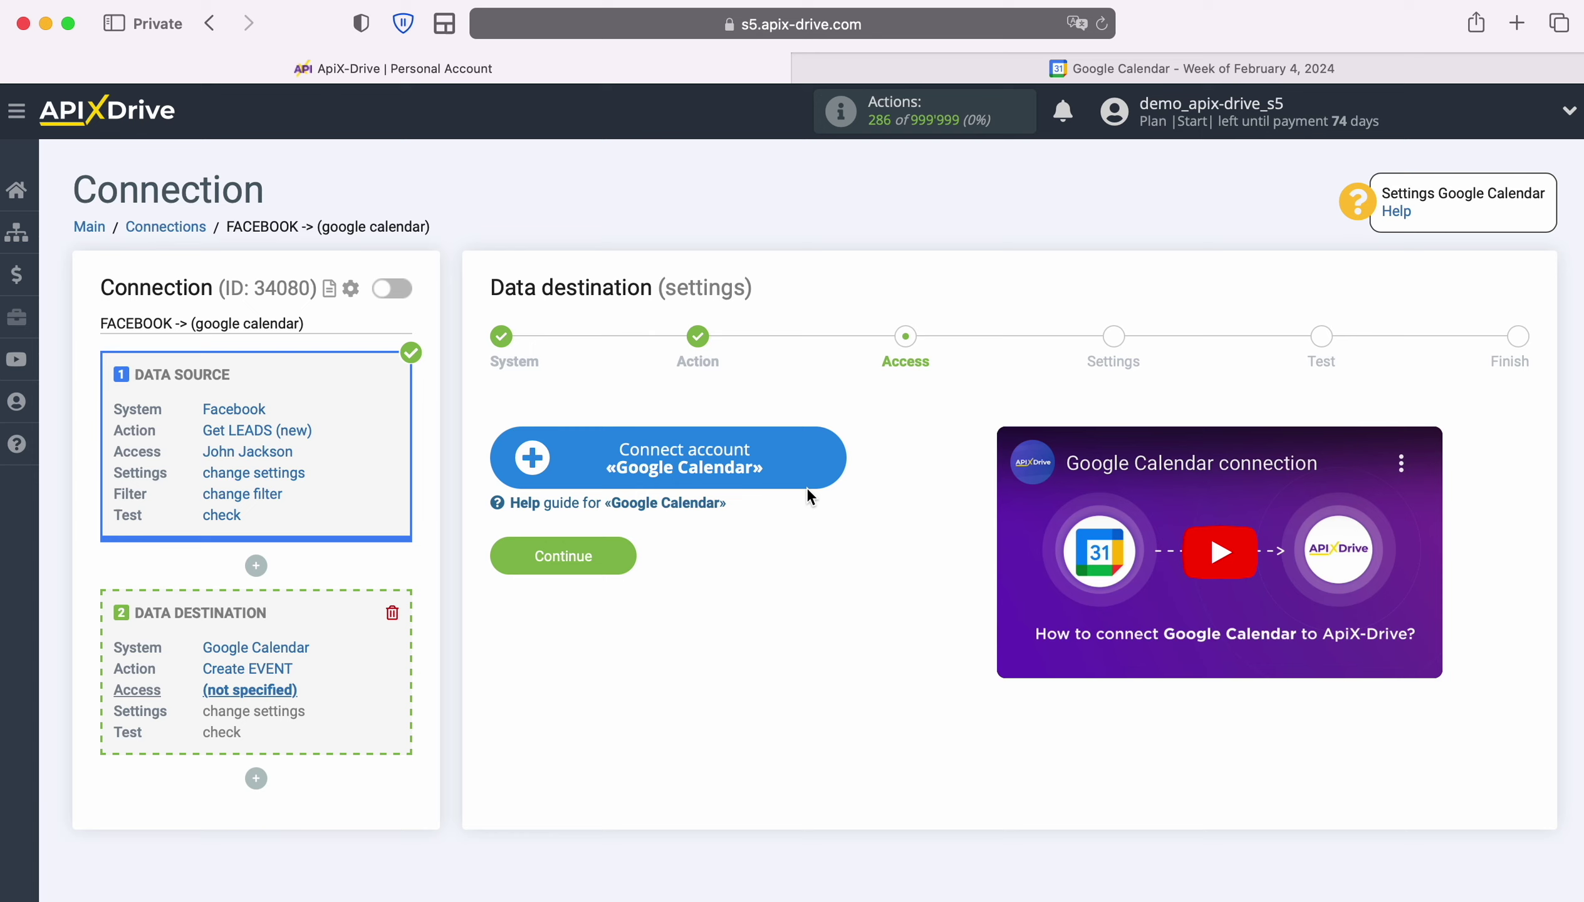
Step: Start connecting a Google Calendar account and sign in with the saved email and account password
left_click(832, 454)
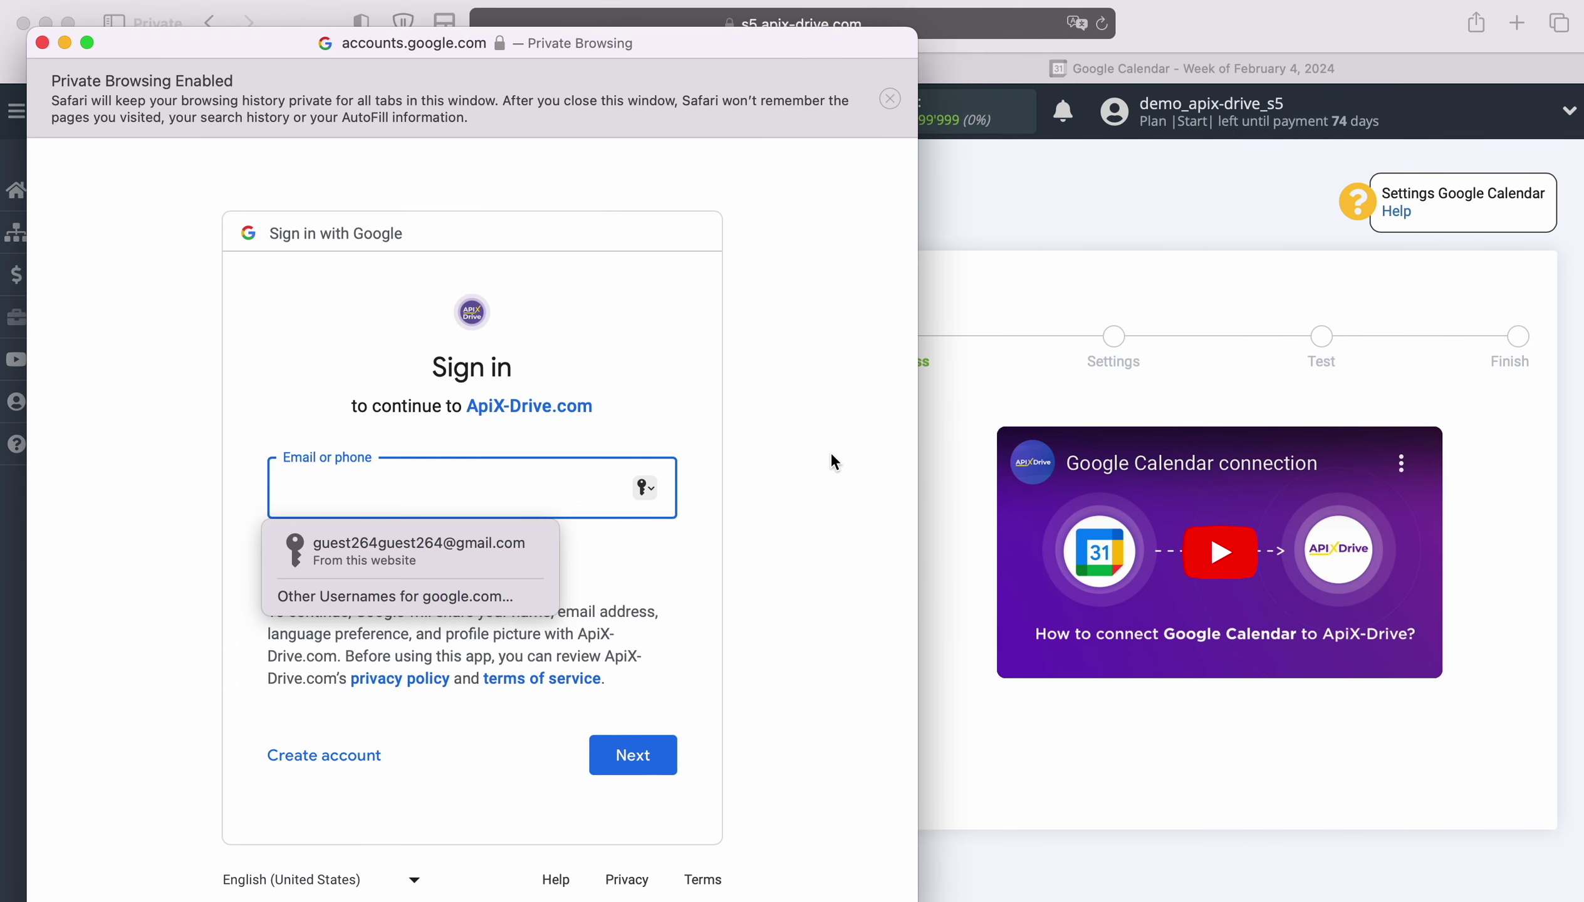
left_click(537, 555)
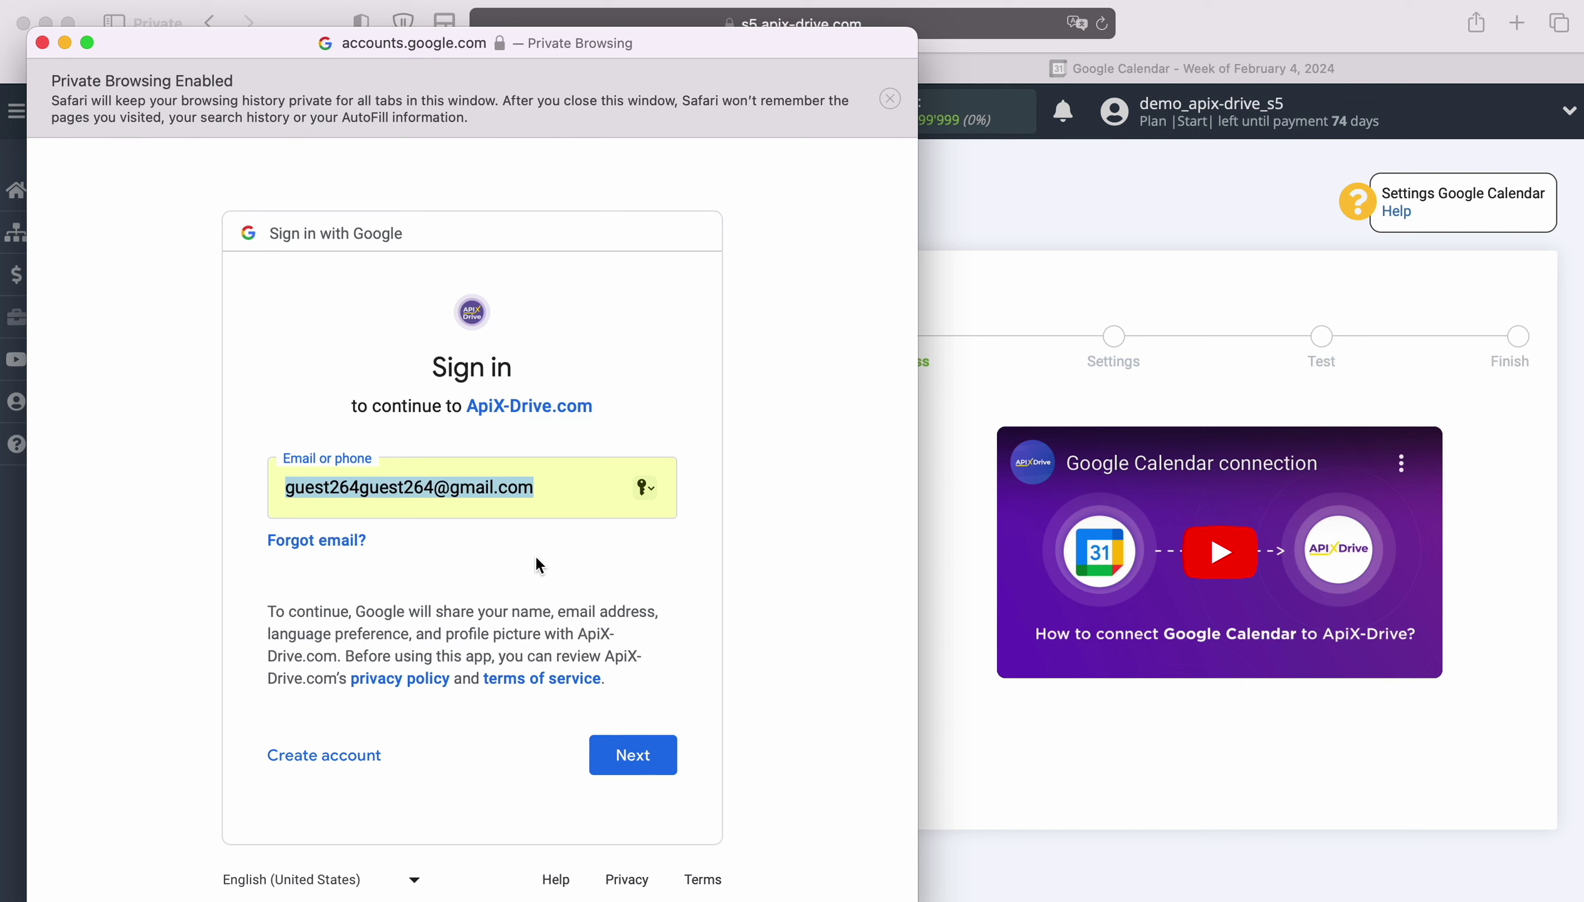
left_click(659, 741)
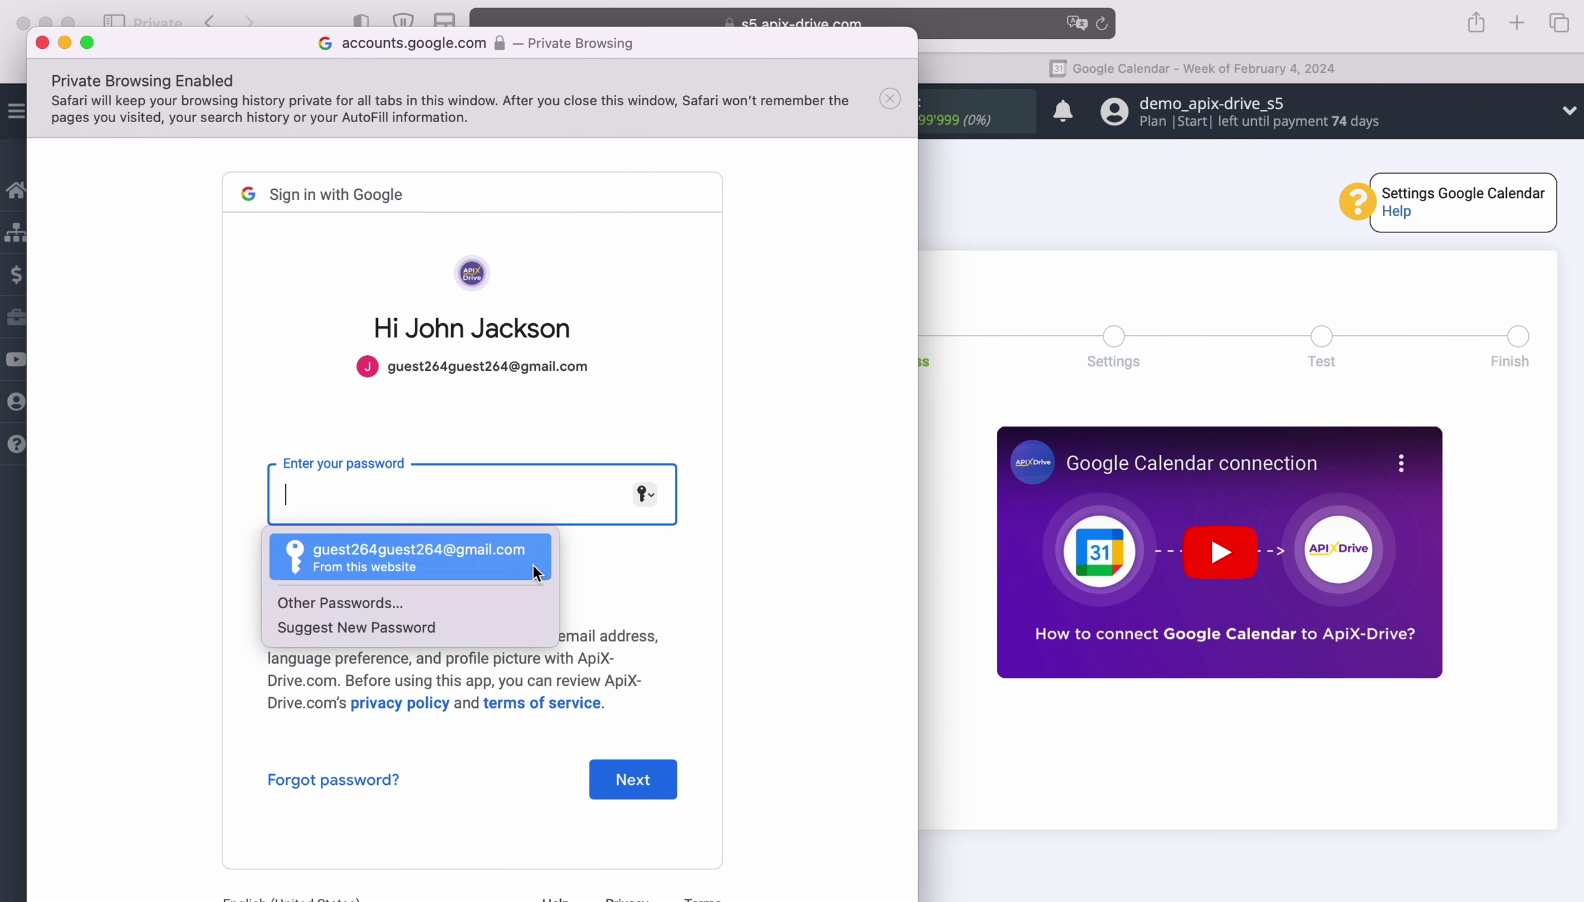
left_click(537, 559)
left_click(659, 776)
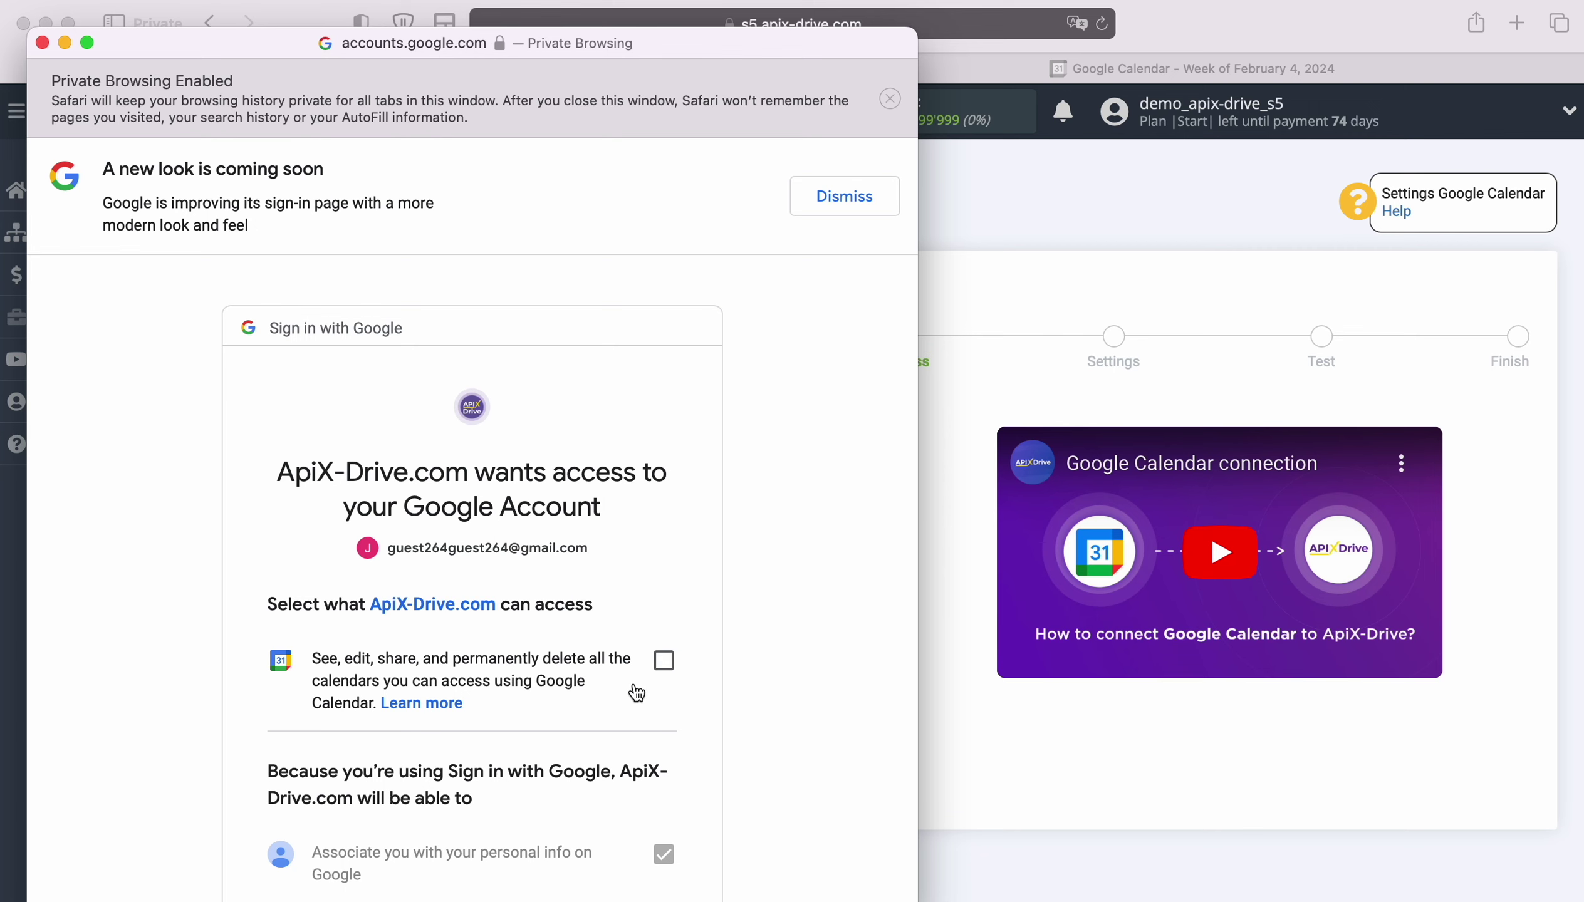
Step: Allow ApiX-Drive to see, edit, share and delete all Google calendars, and approve the access request
left_click(665, 663)
scroll(759, 690, "down", 5)
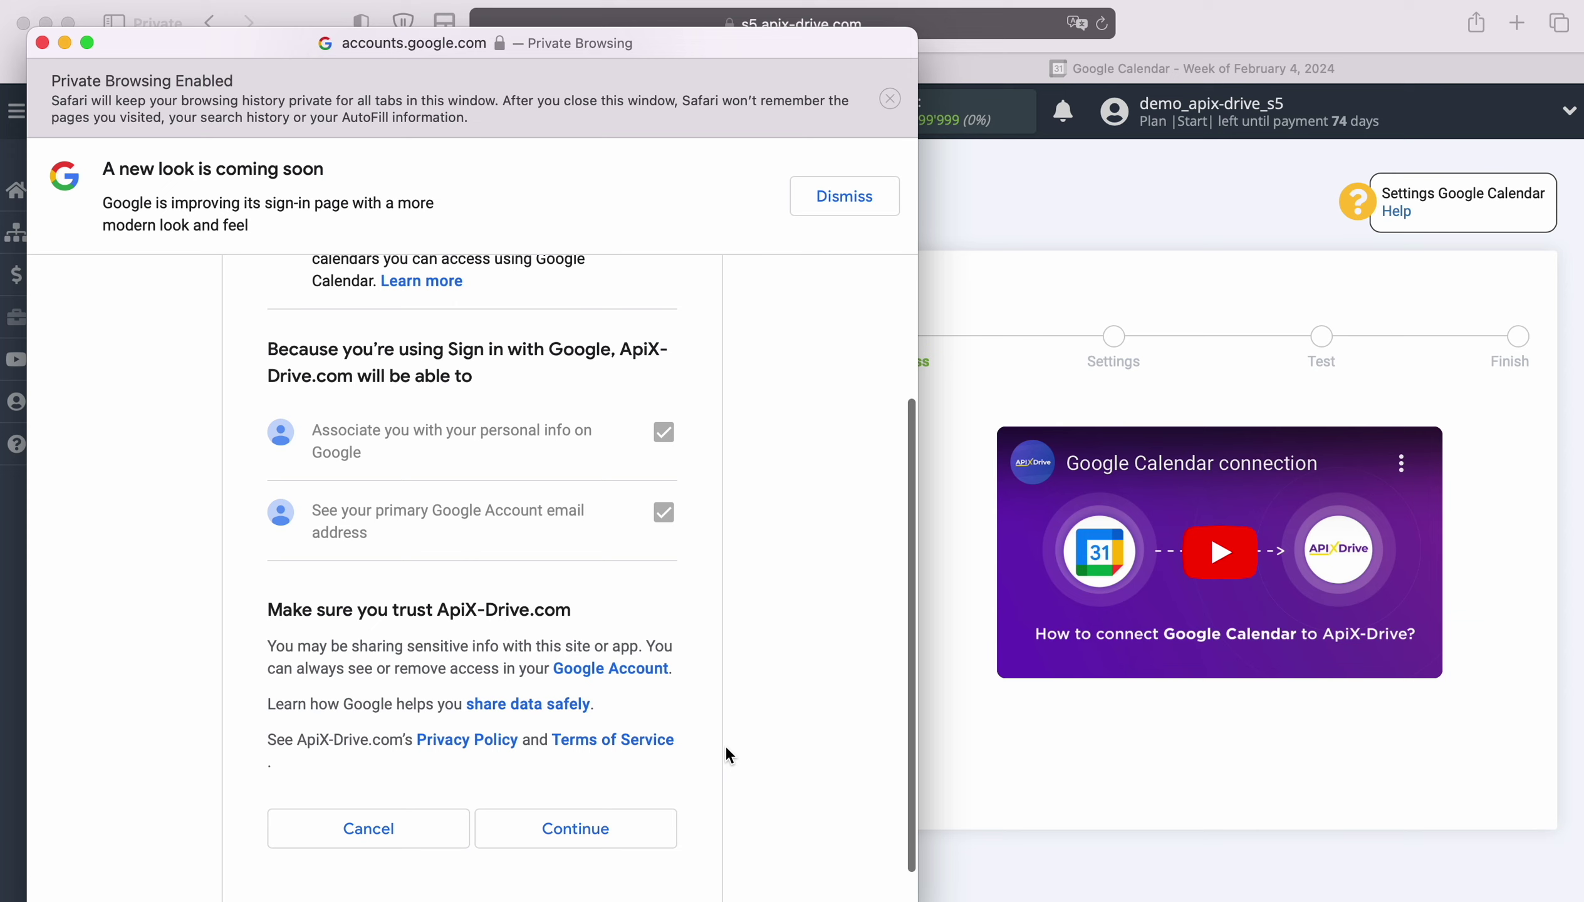
left_click(655, 834)
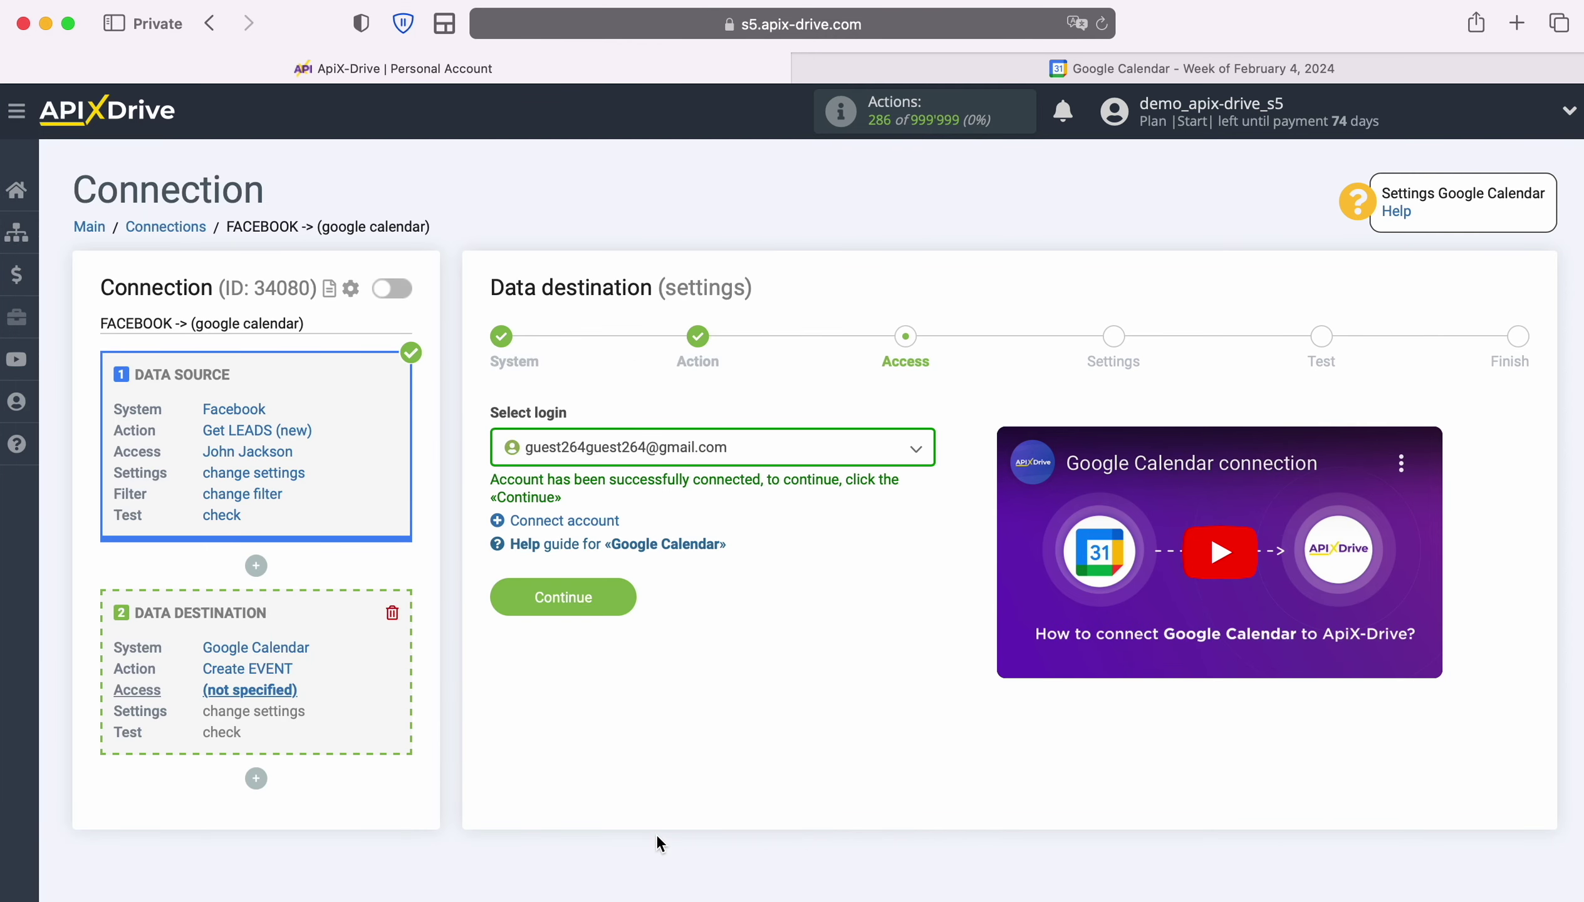
Step: Select the newly connected Google account as the data destination login and continue to its settings
left_click(914, 449)
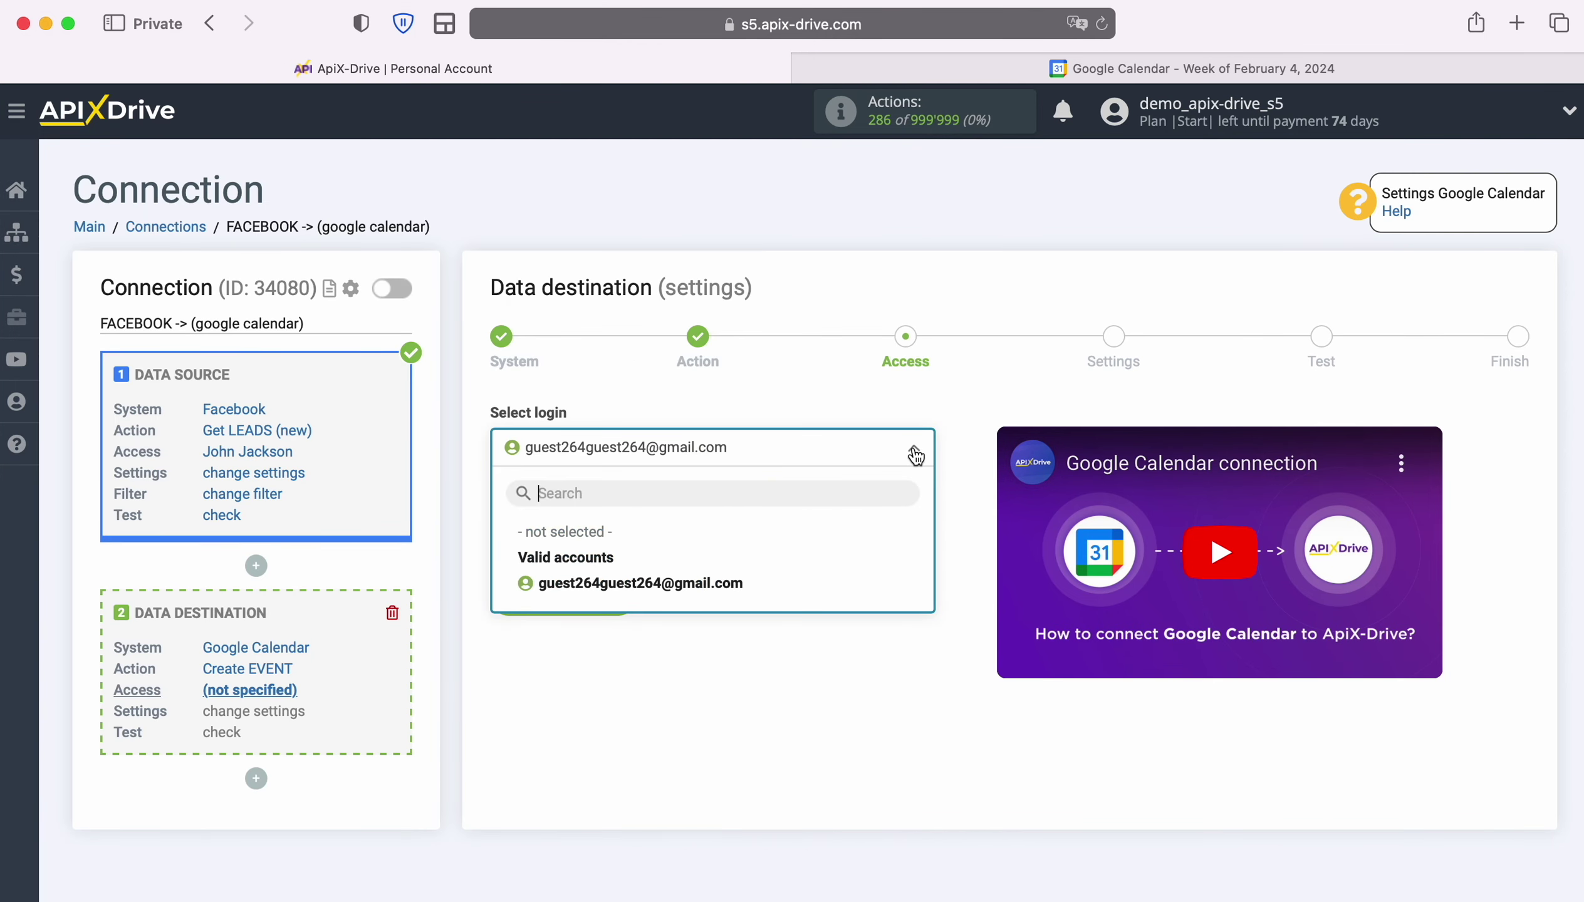
left_click(737, 584)
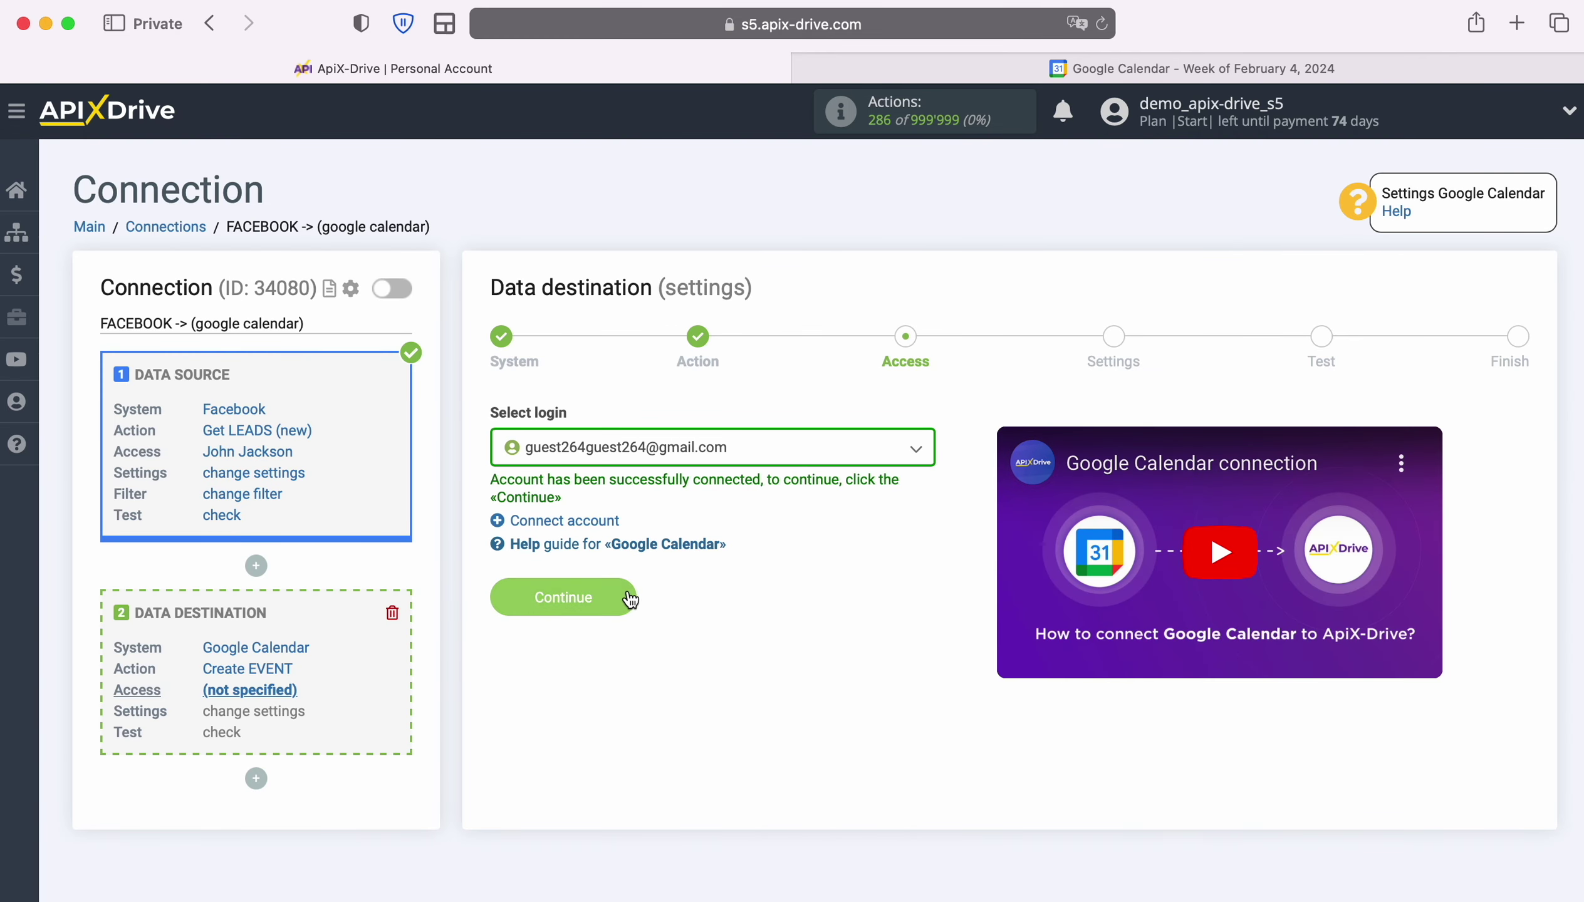
left_click(625, 594)
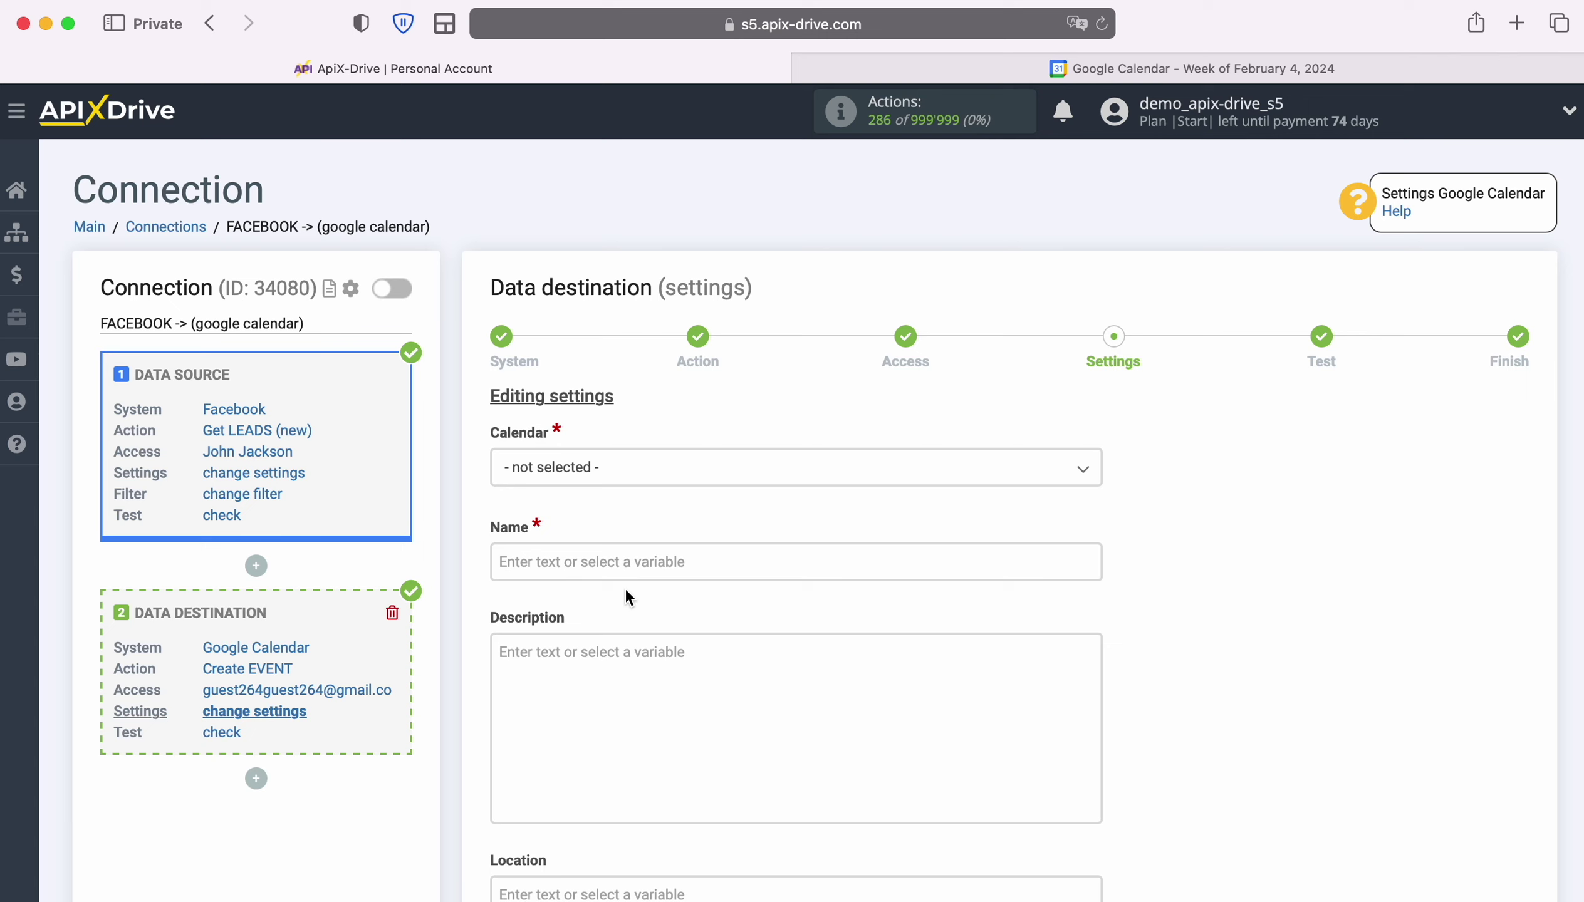
Step: Choose the guest264guest264 calendar and set the event name to "New Lead from Facebook" followed by the lead's Full name variable
left_click(620, 471)
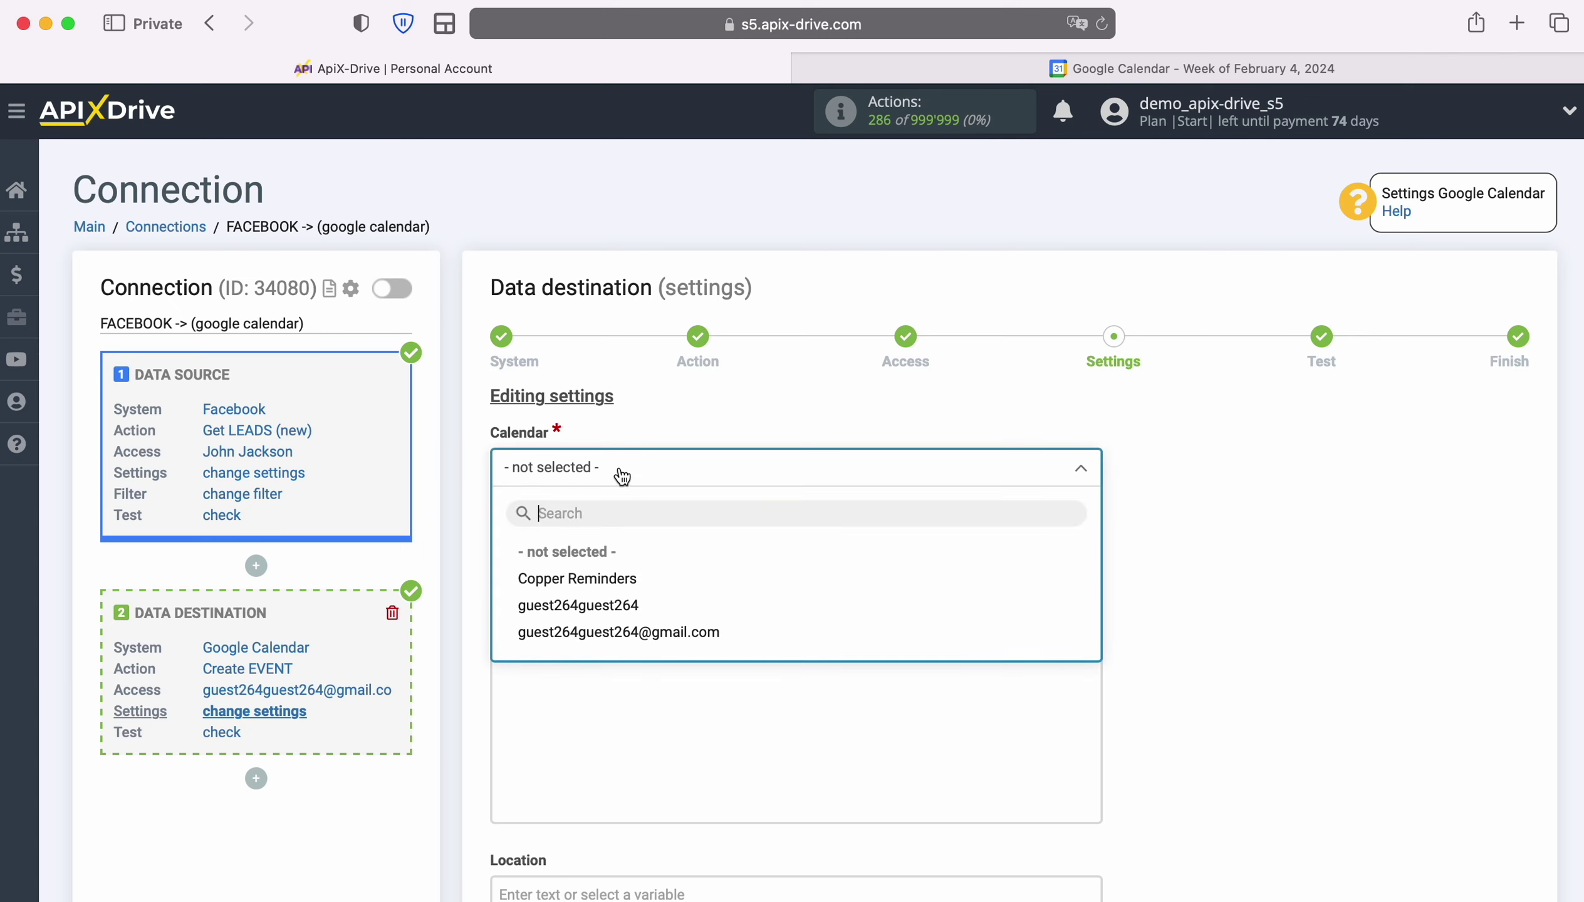
left_click(609, 605)
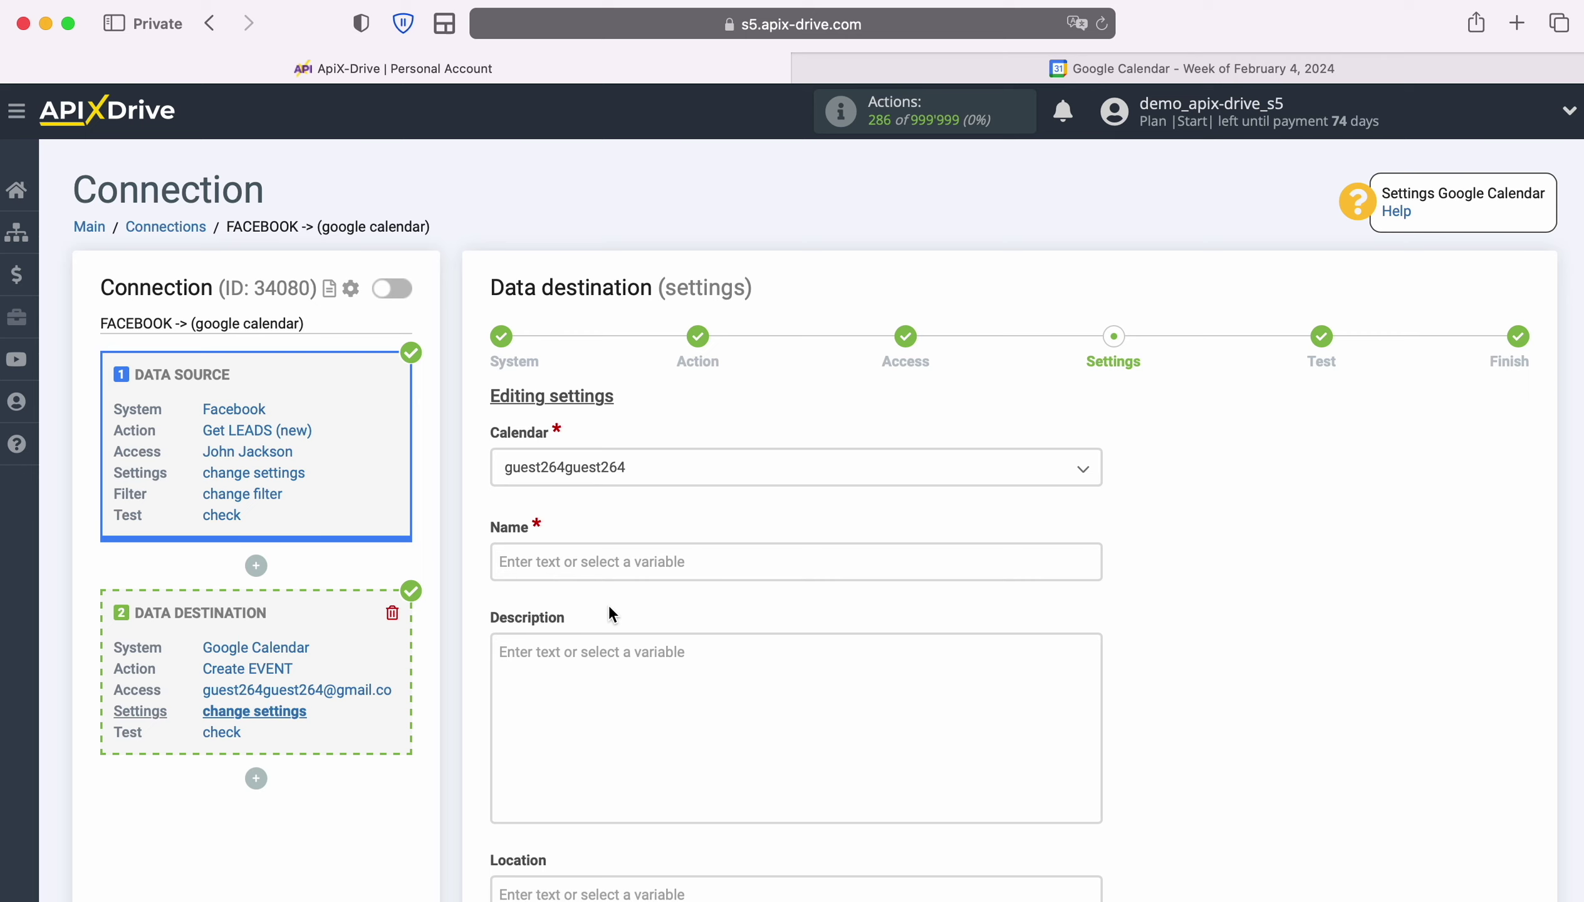
left_click(594, 563)
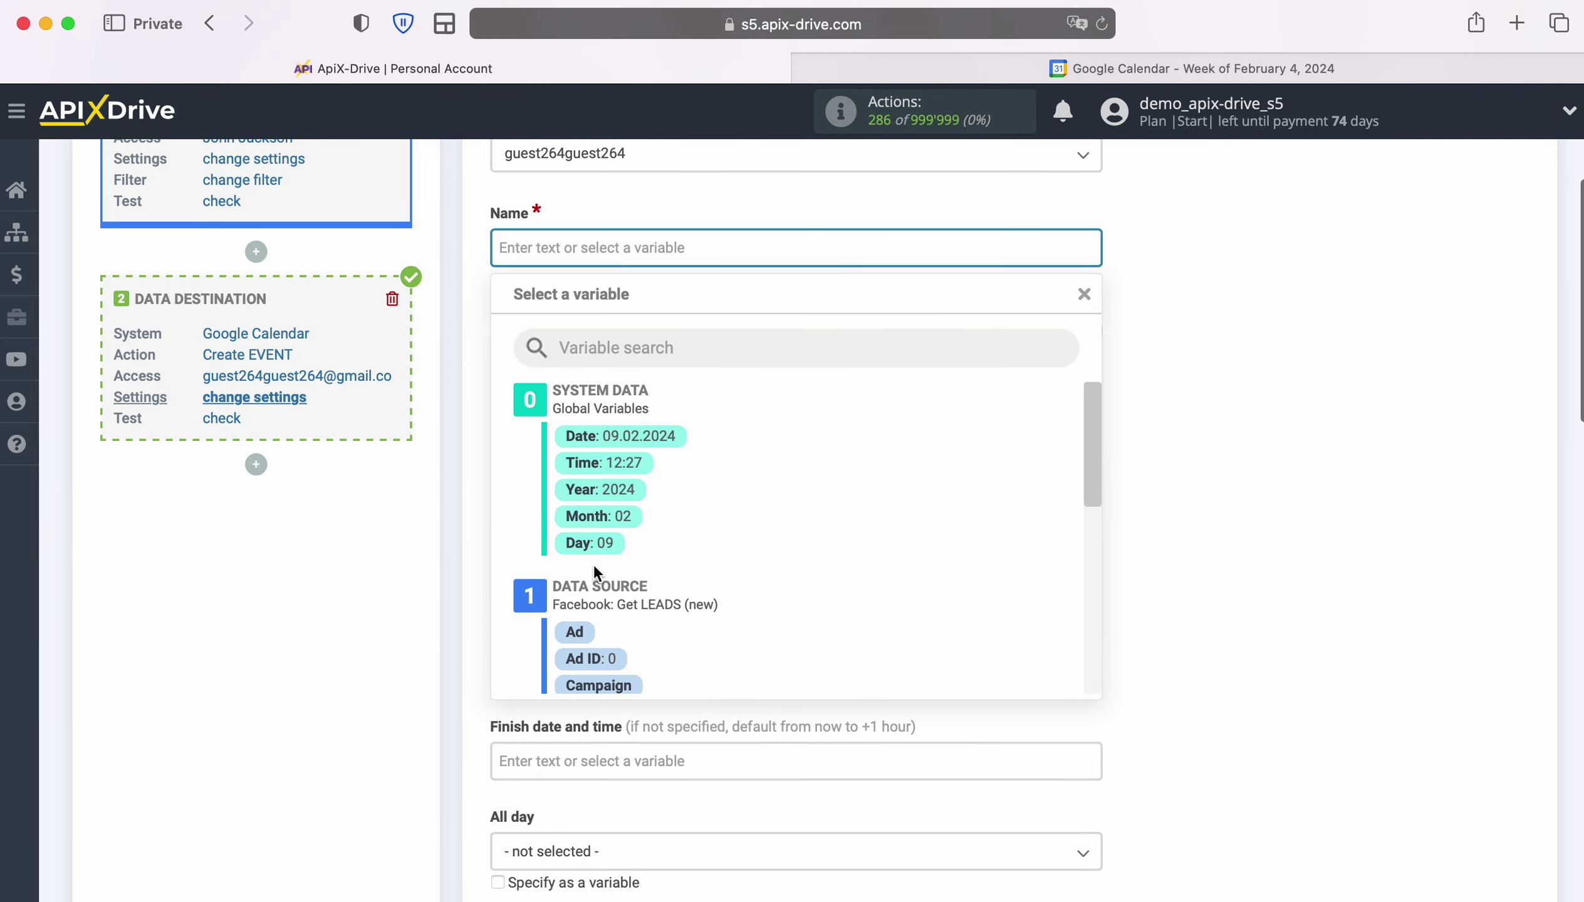
scroll(907, 554, "down", 5)
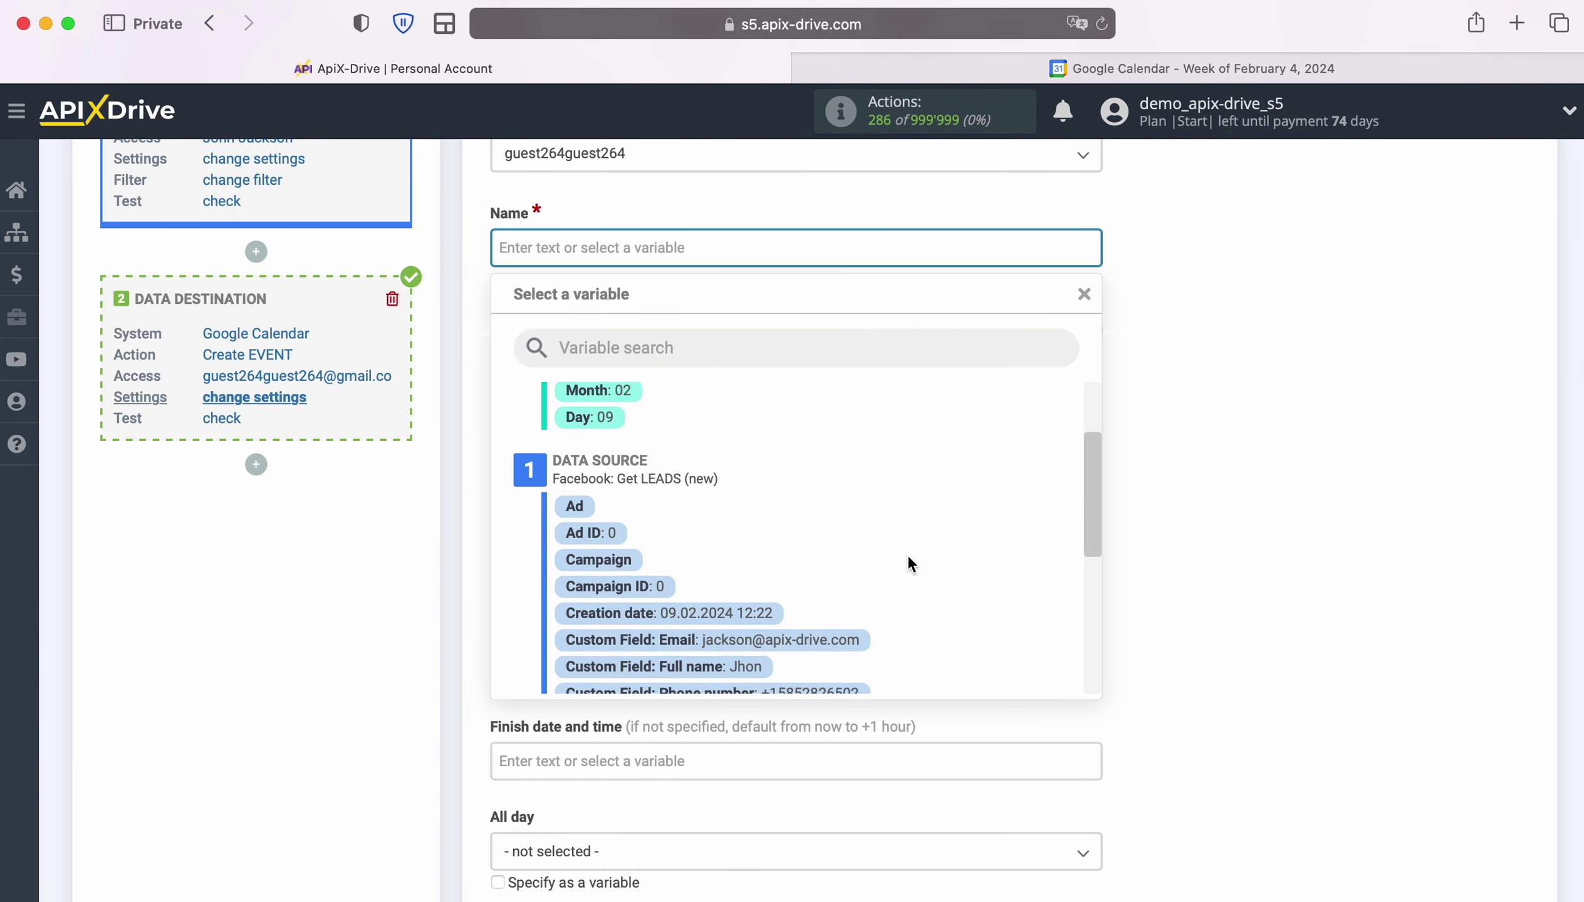
scroll(893, 566, "down", 2)
left_click(751, 595)
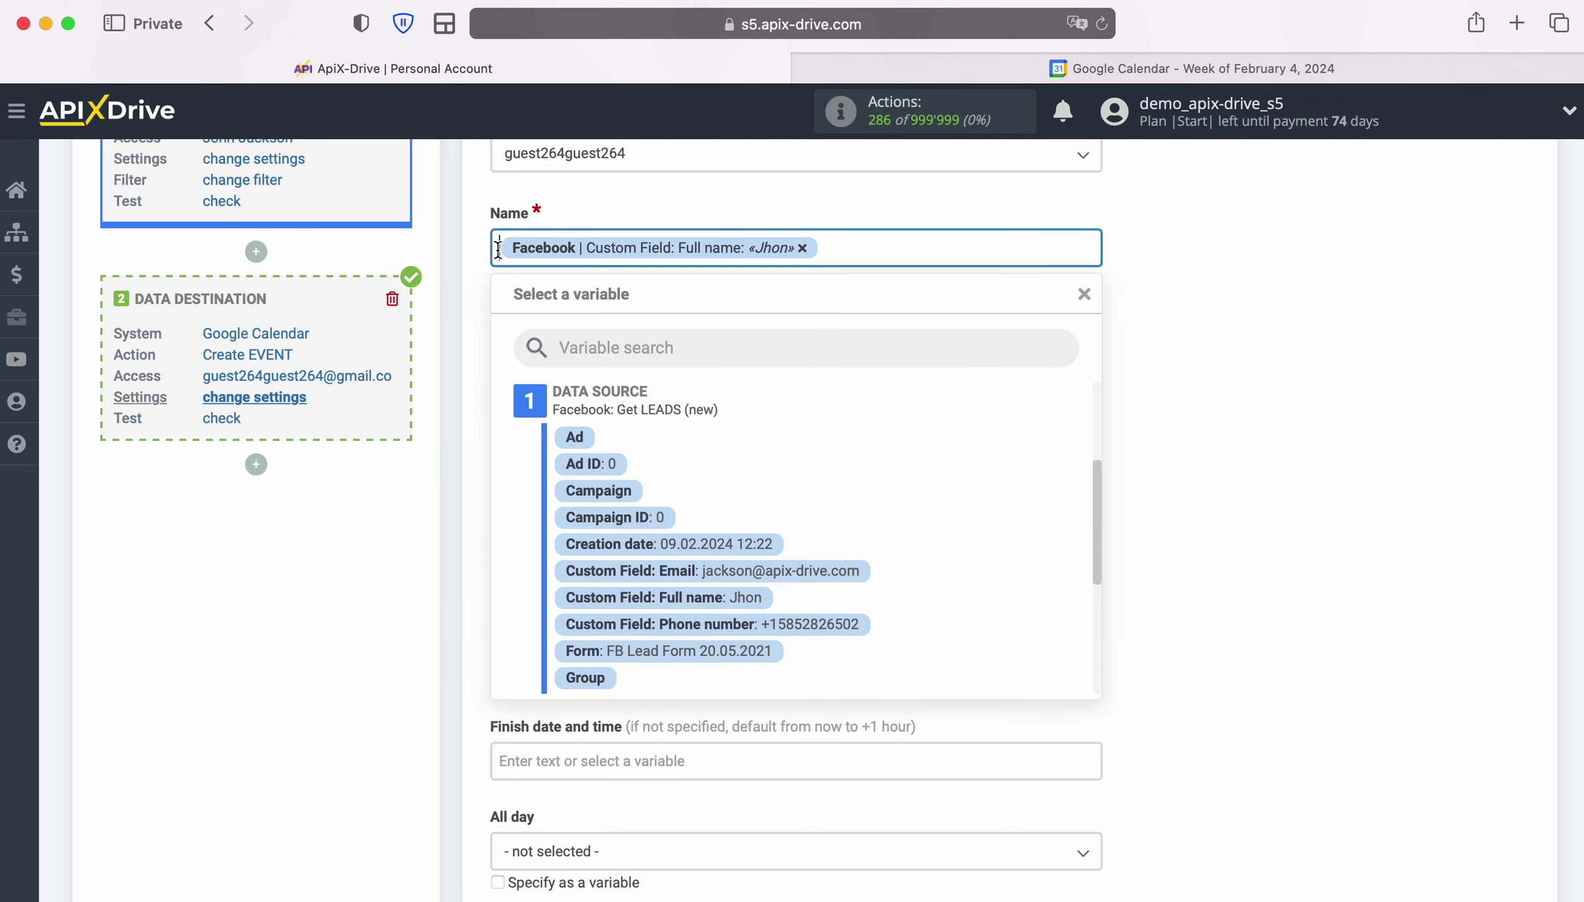
type("New Lead")
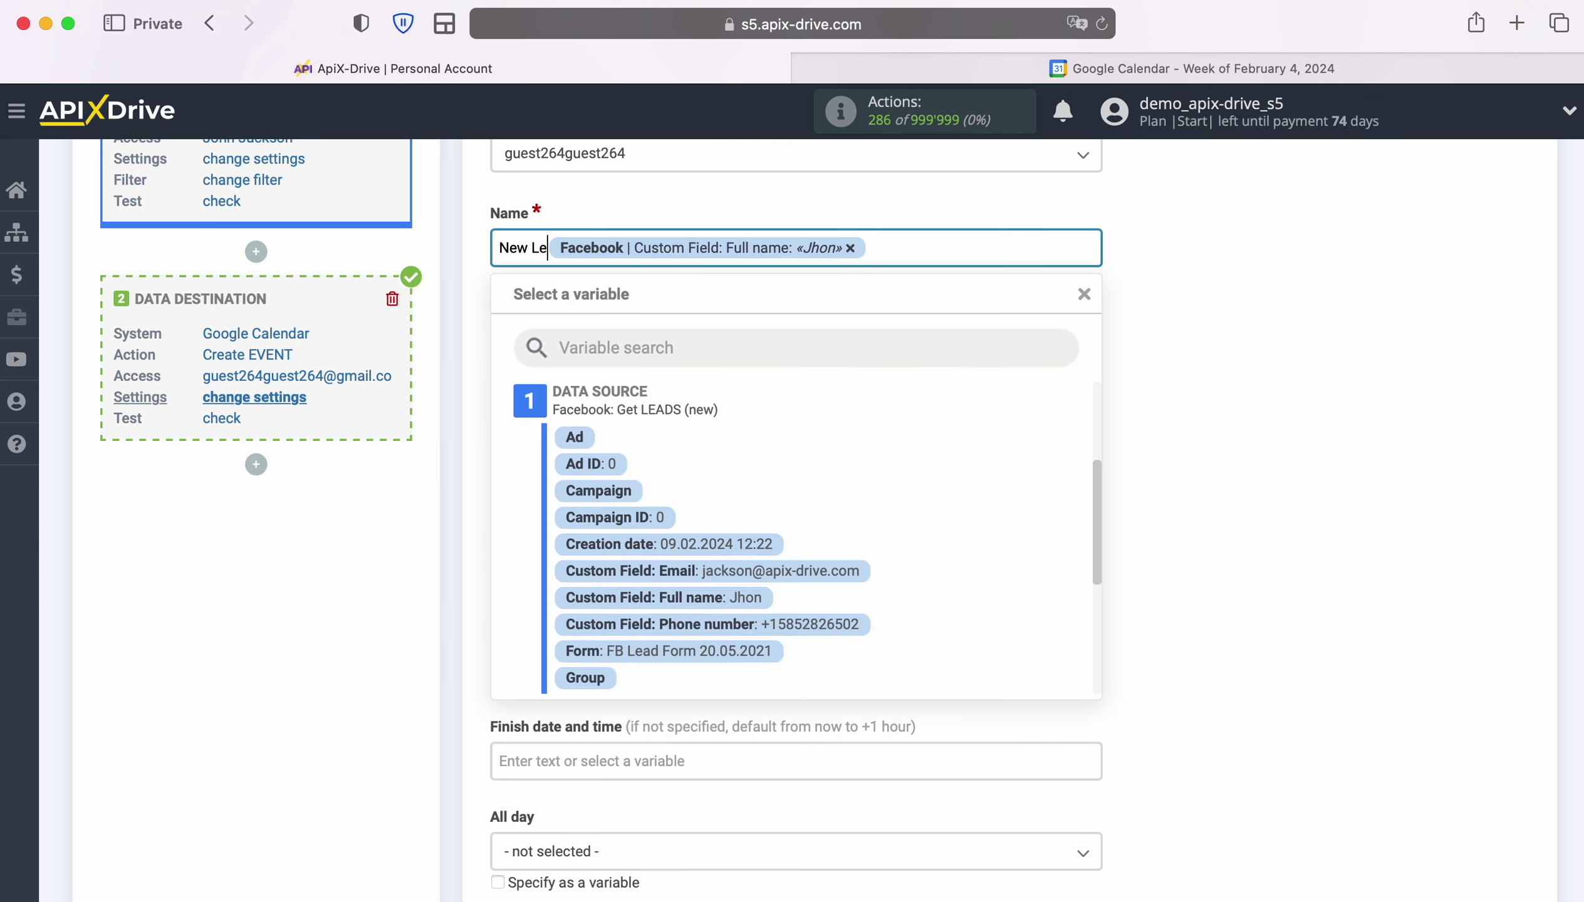
type(" from ")
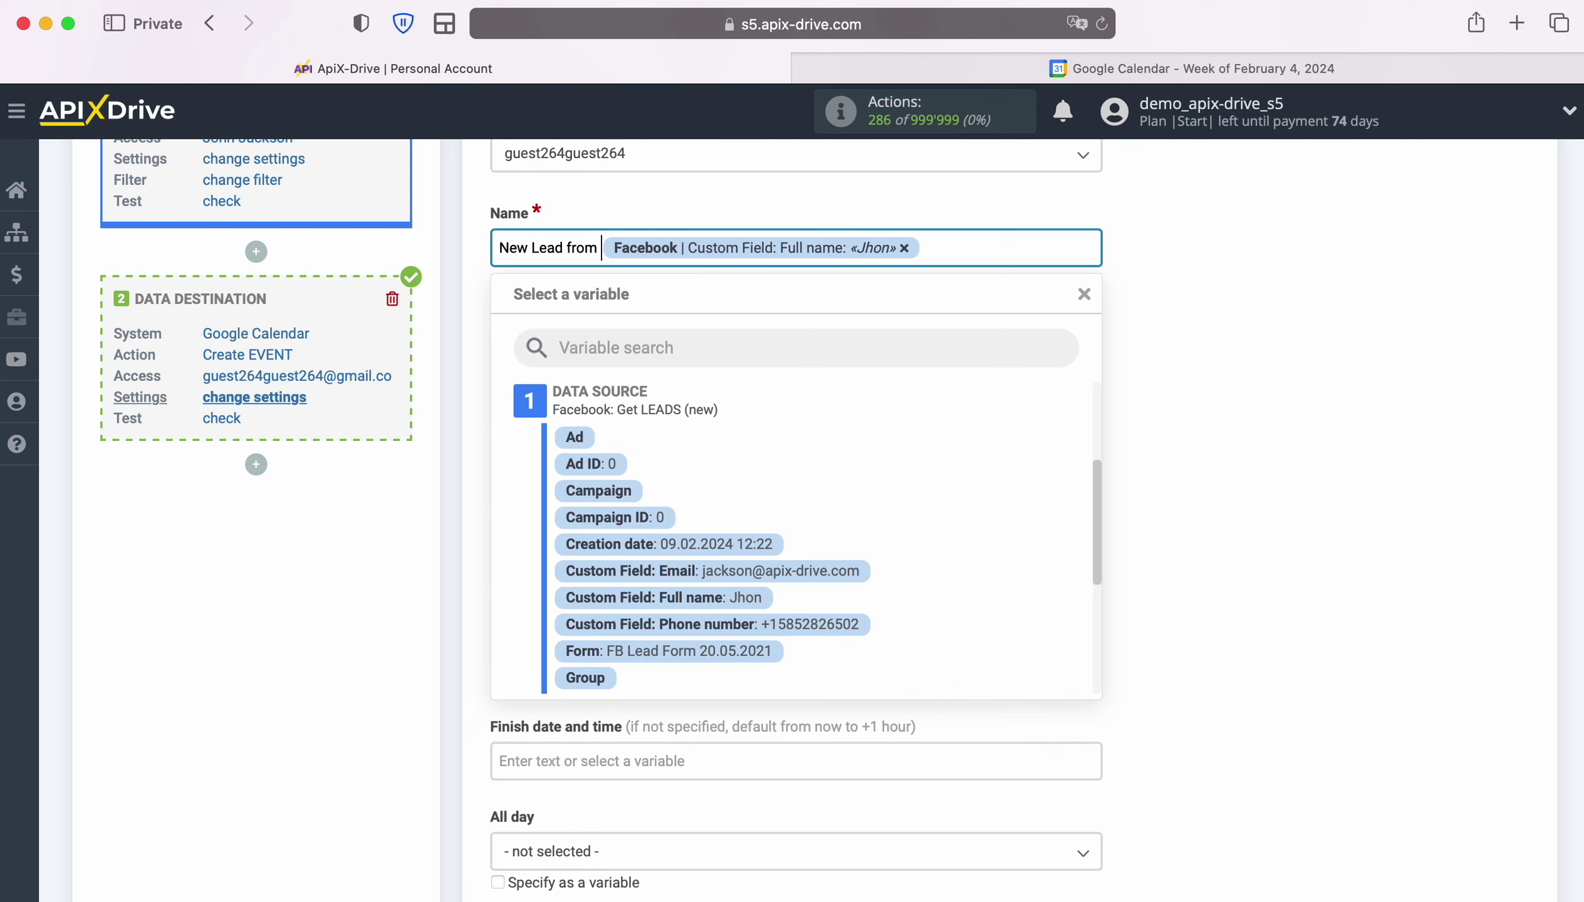
type("Facebook")
left_click(1232, 418)
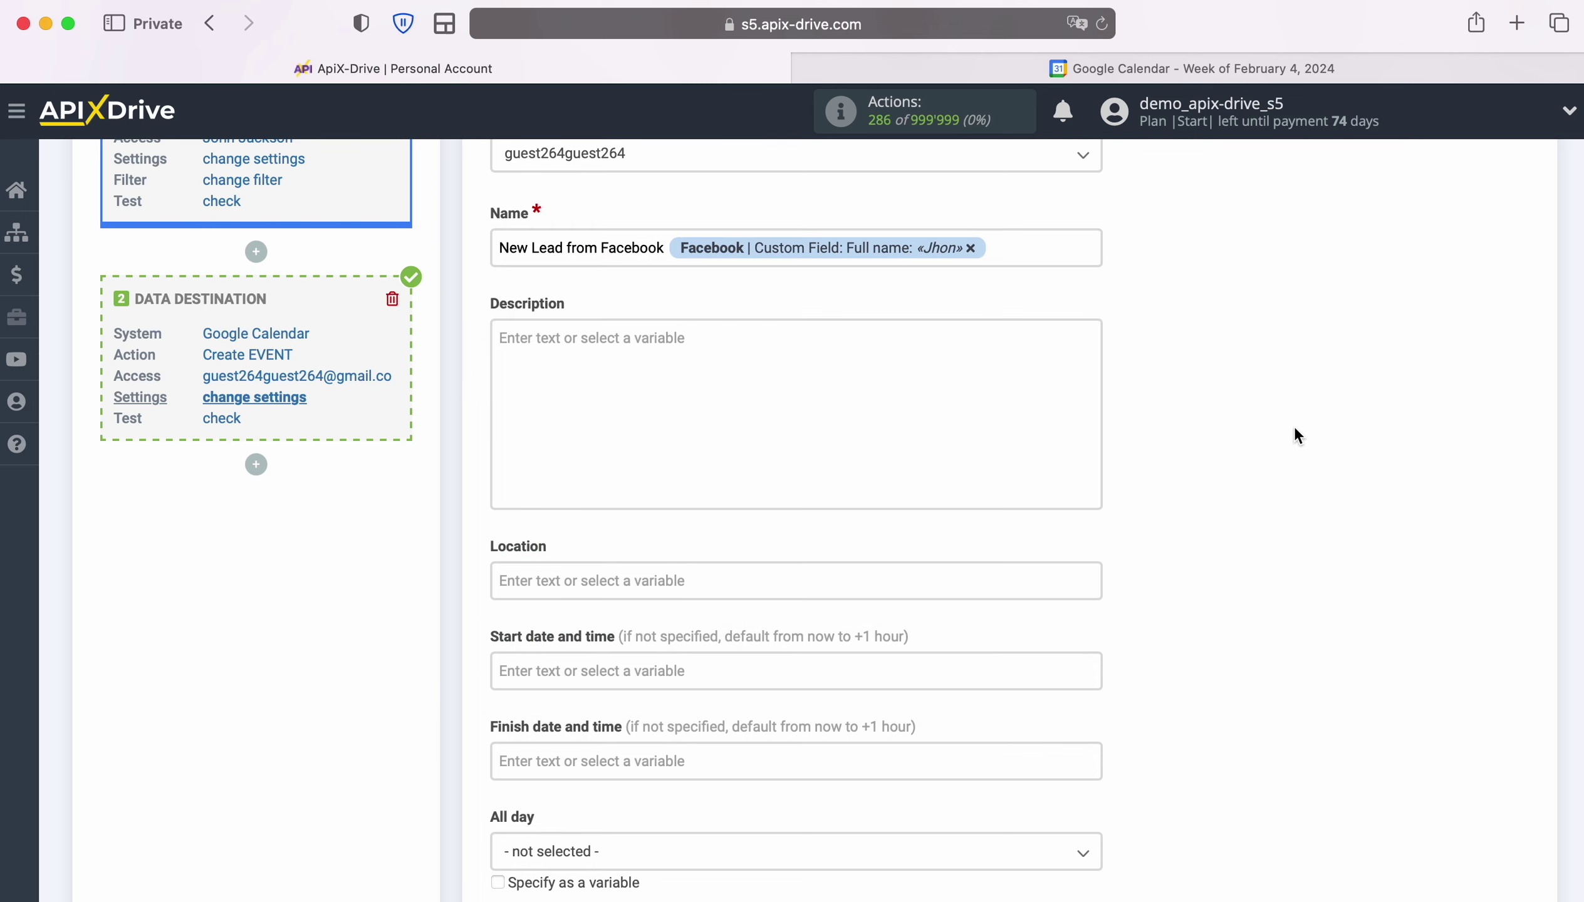
Step: Fill the event description with an "Email" line containing the lead's Email variable and a "Phone" line containing the Phone number variable
left_click(638, 359)
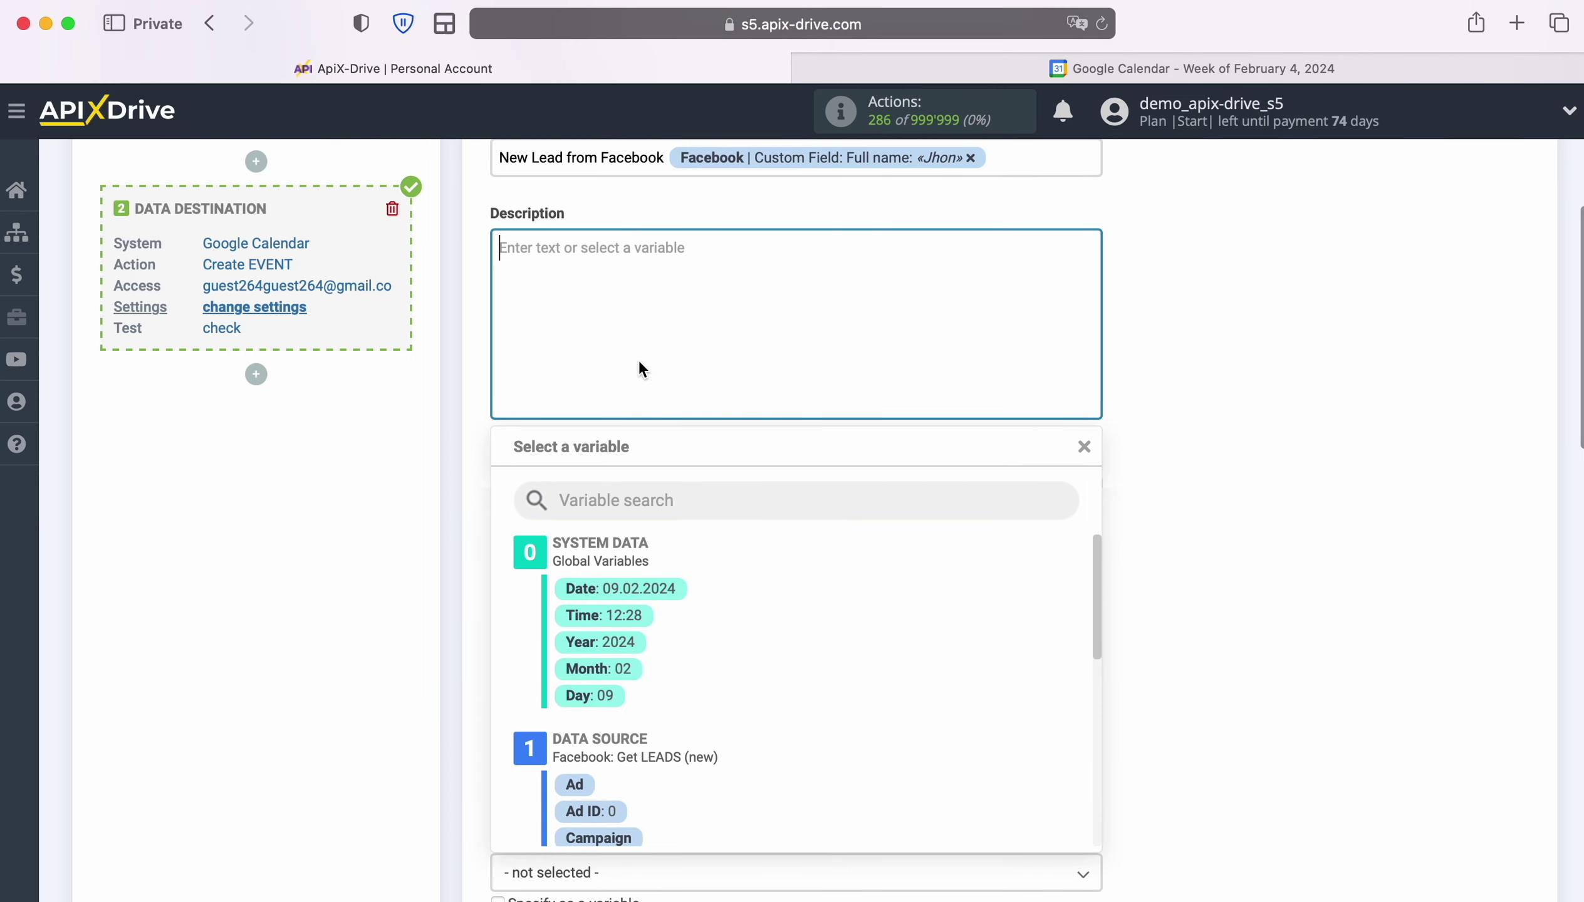
type("Email")
scroll(879, 660, "down", 5)
left_click(821, 731)
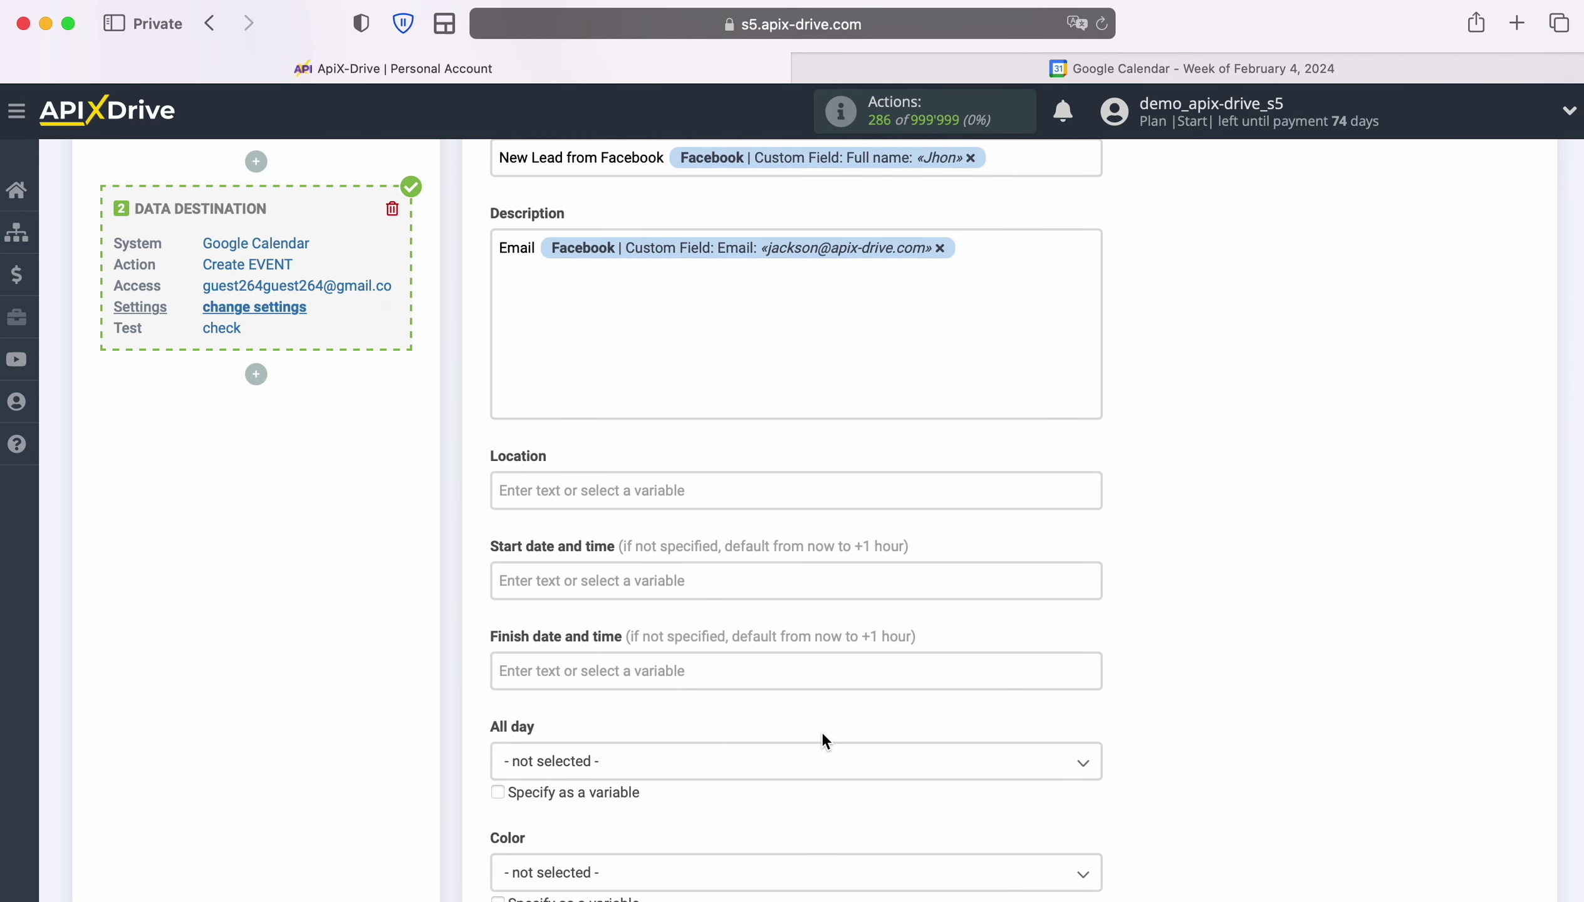
key("Return")
type("Phone")
left_click(617, 263)
scroll(880, 729, "down", 1)
left_click(847, 733)
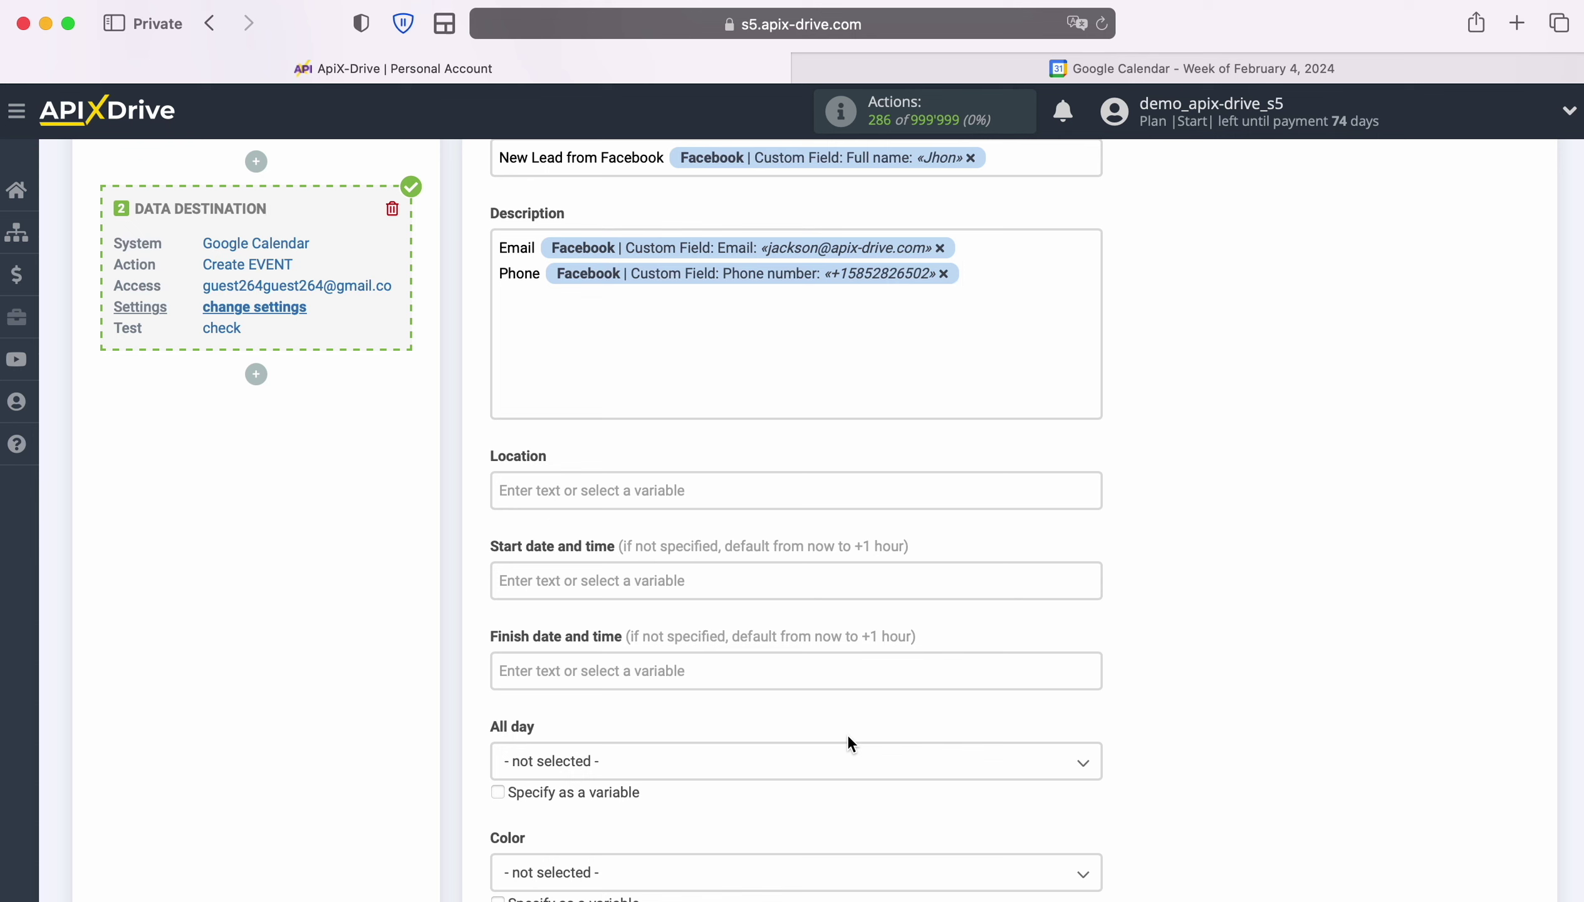
Step: Set the event's start date and time using the system data Date and Time variables
left_click(628, 579)
scroll(656, 440, "down", 5)
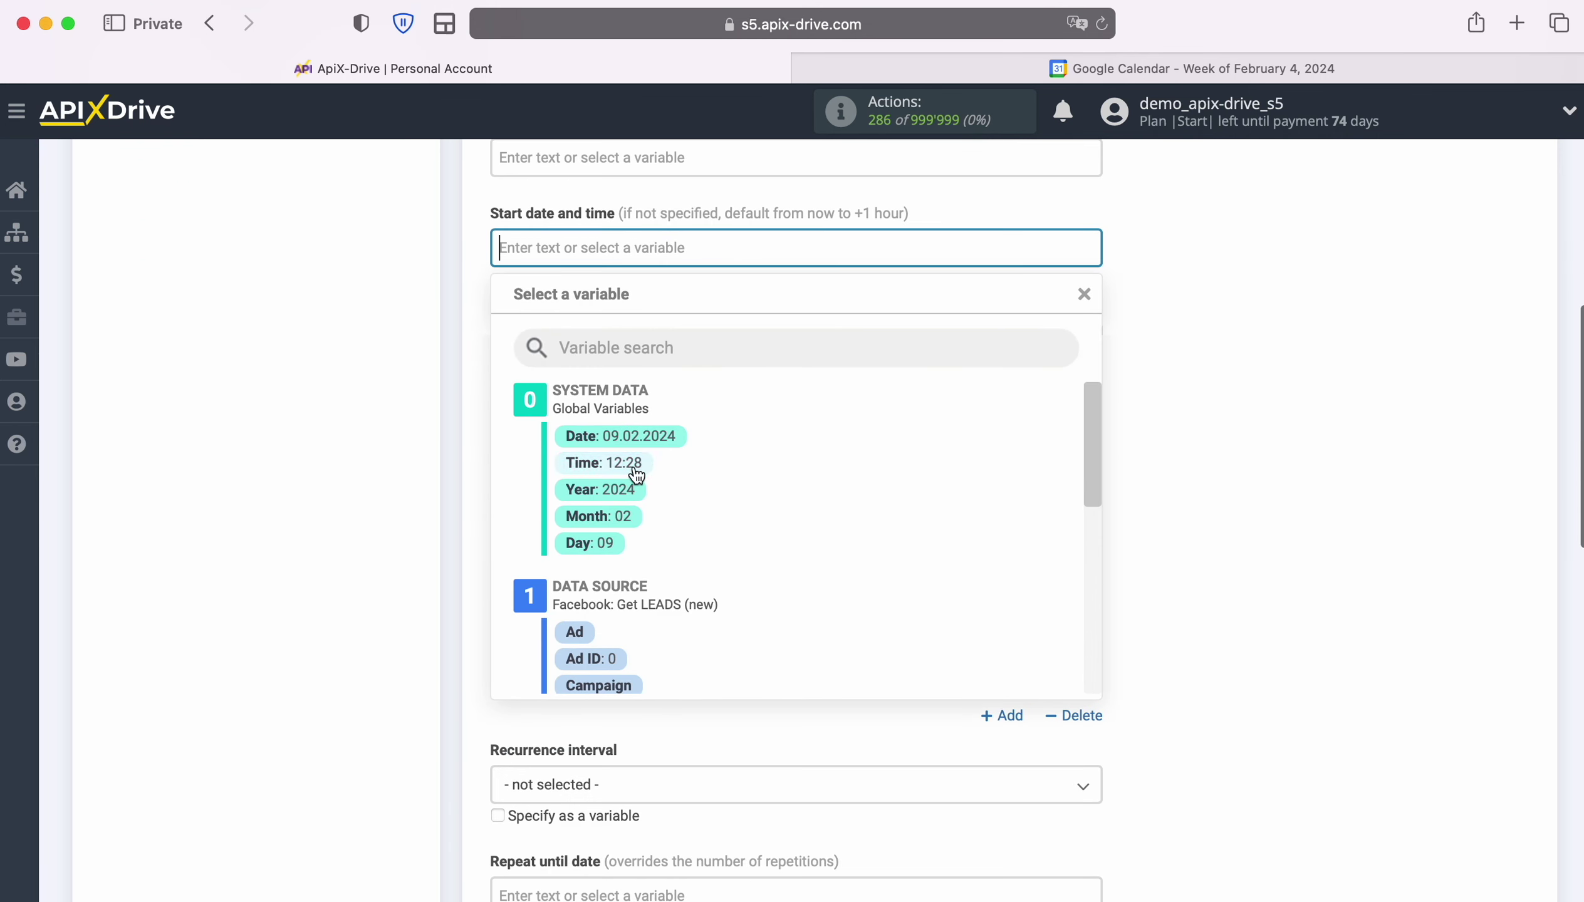
left_click(657, 429)
left_click(803, 248)
left_click(633, 460)
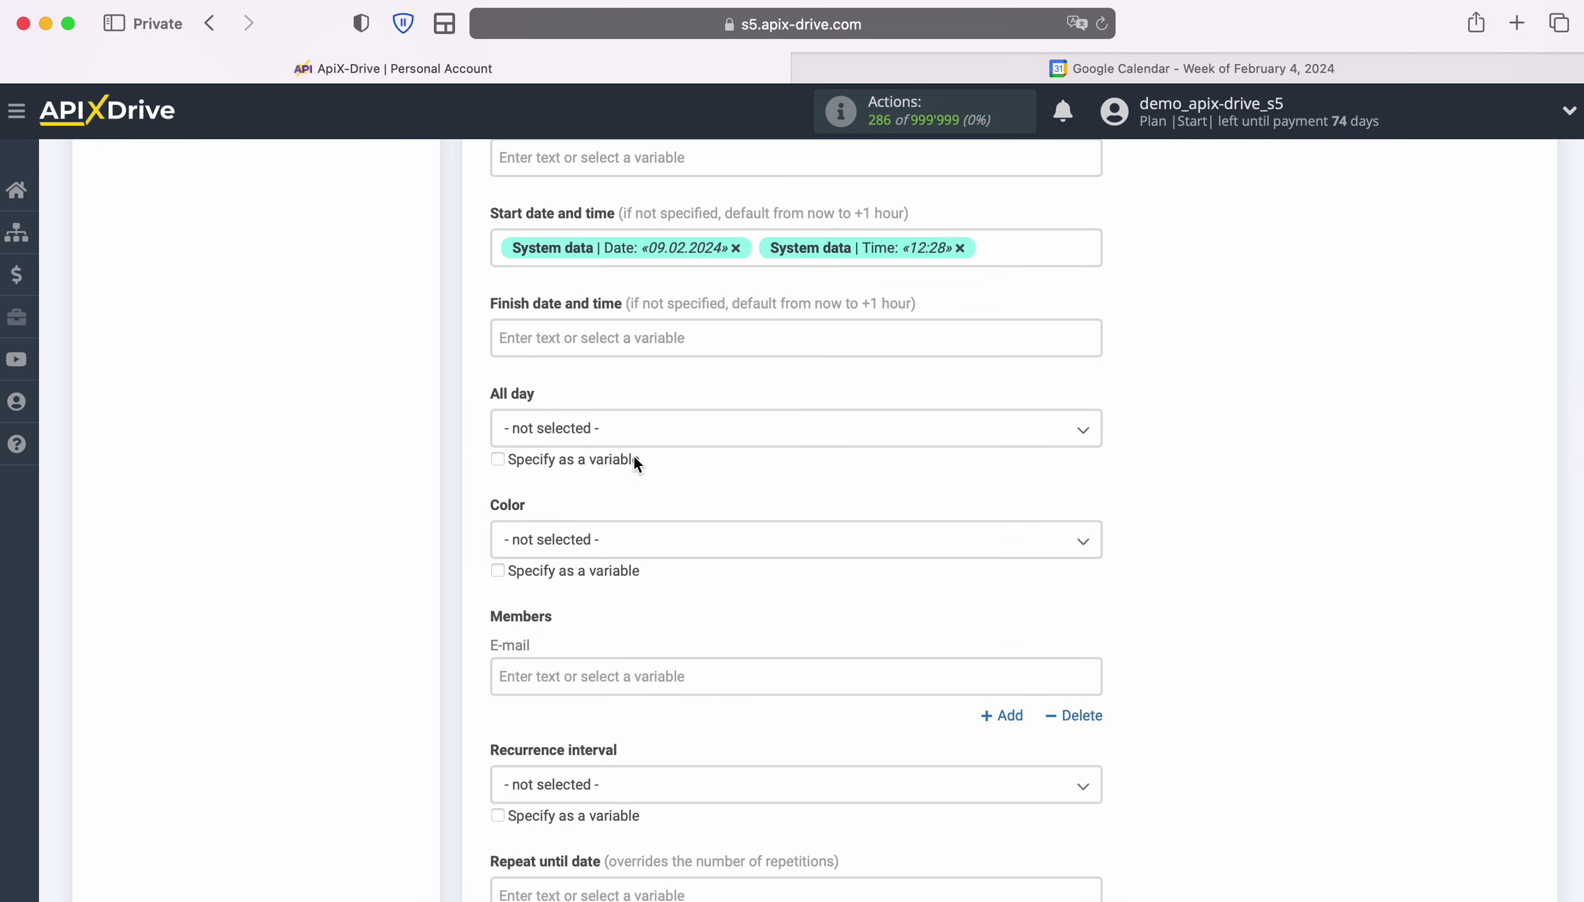
Step: Set the event's finish date and time using the system data Date and Time variables
left_click(581, 340)
scroll(568, 376, "down", 2)
left_click(637, 440)
left_click(779, 250)
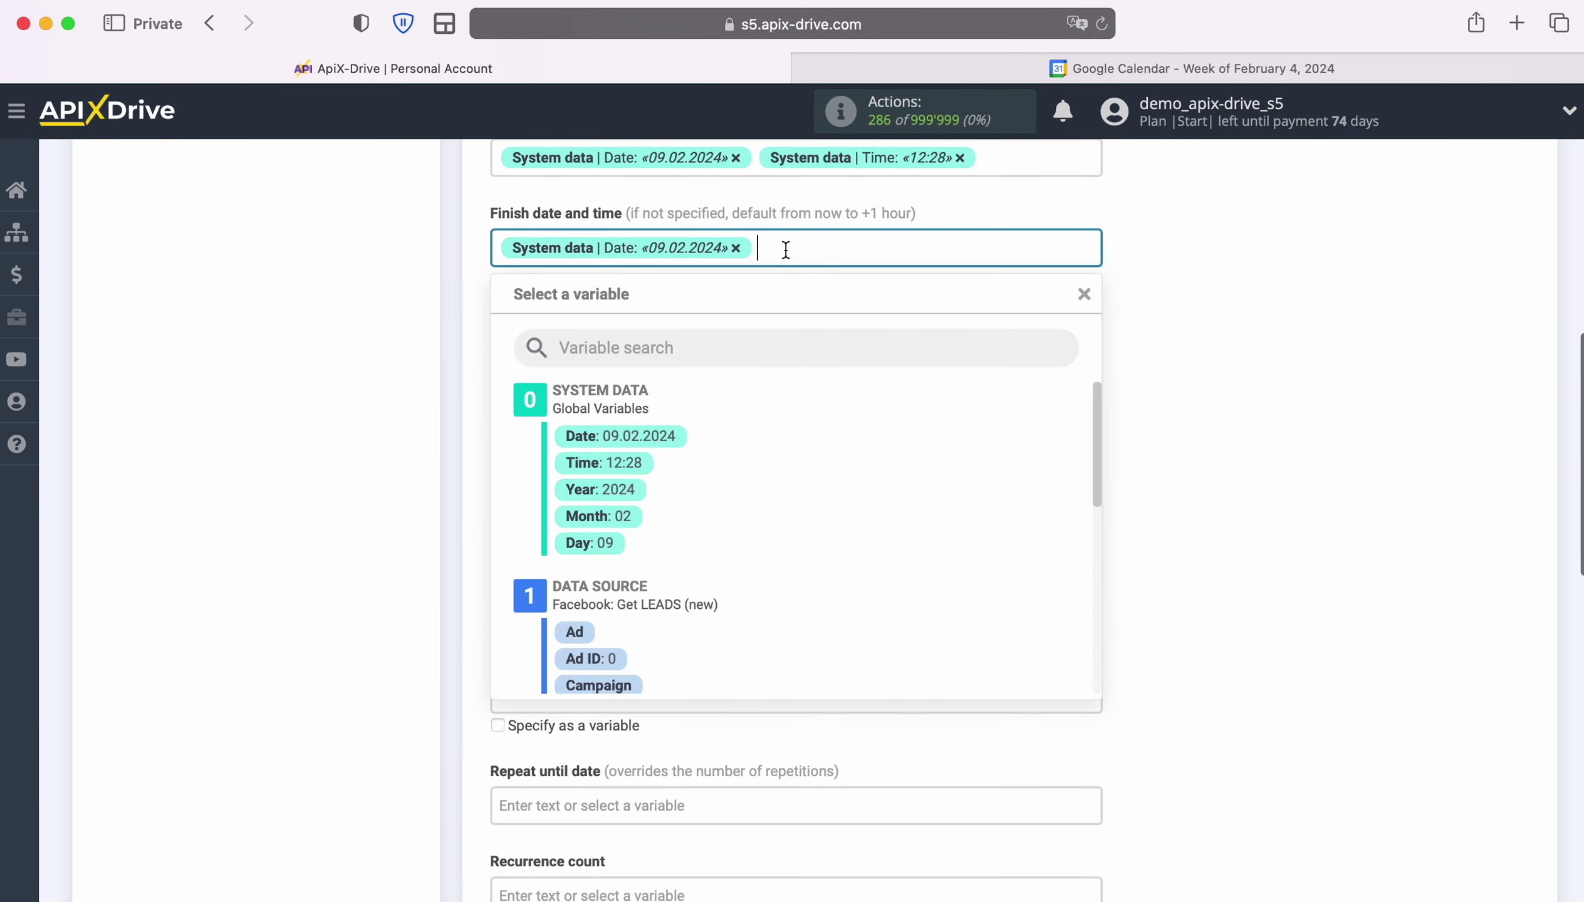
left_click(636, 462)
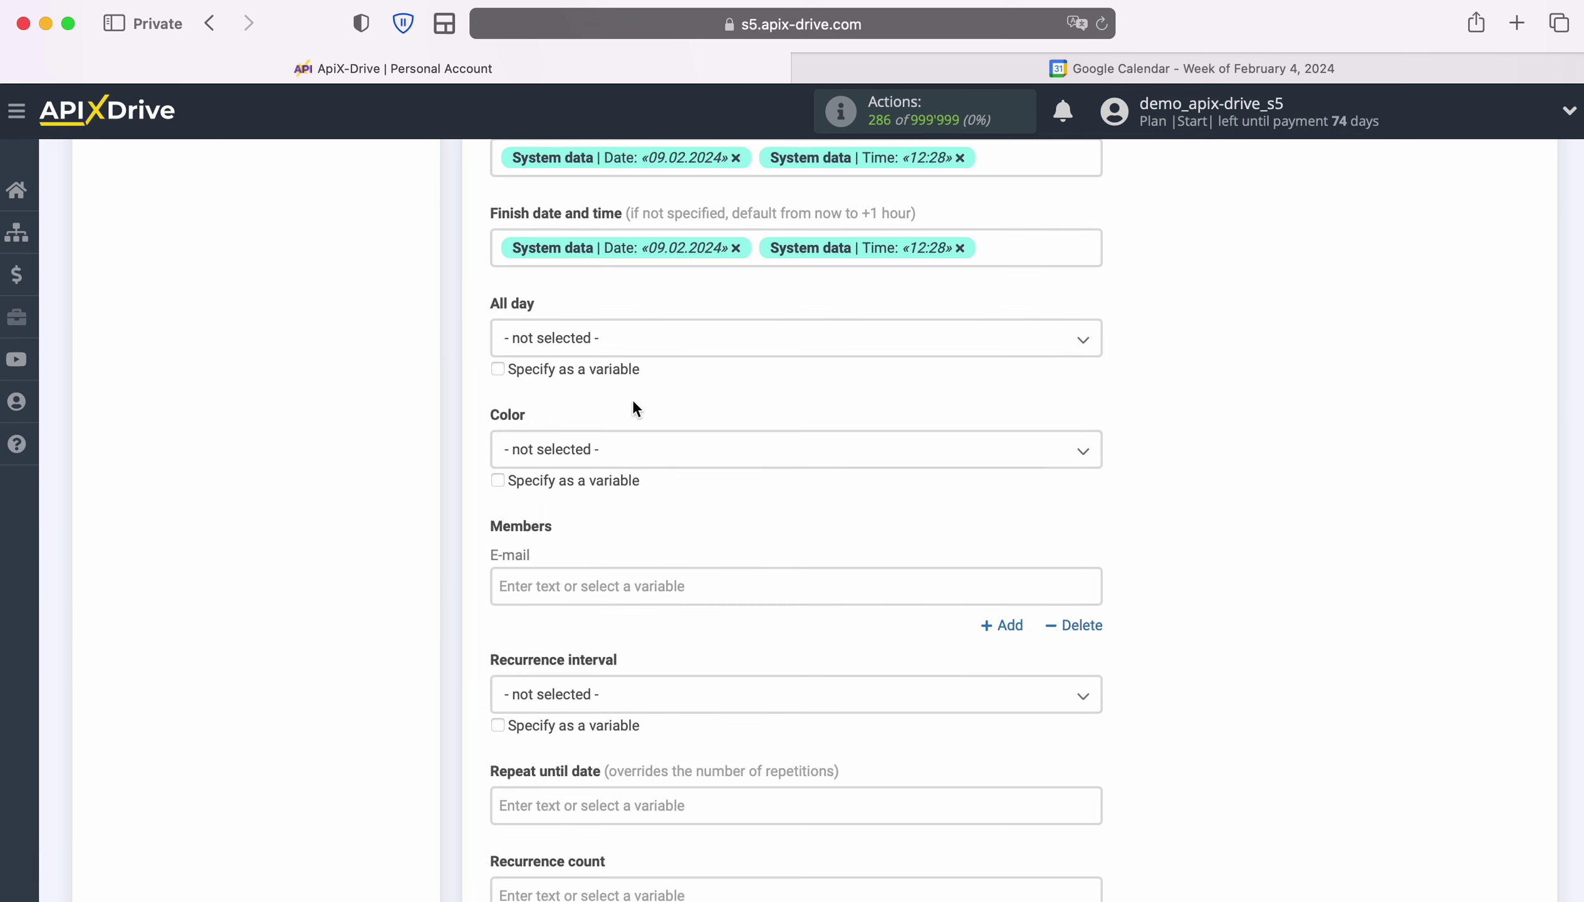
Step: Leave the remaining optional event fields unset, save the settings and continue to the test stage
scroll(634, 397, "down", 1)
scroll(634, 395, "down", 5)
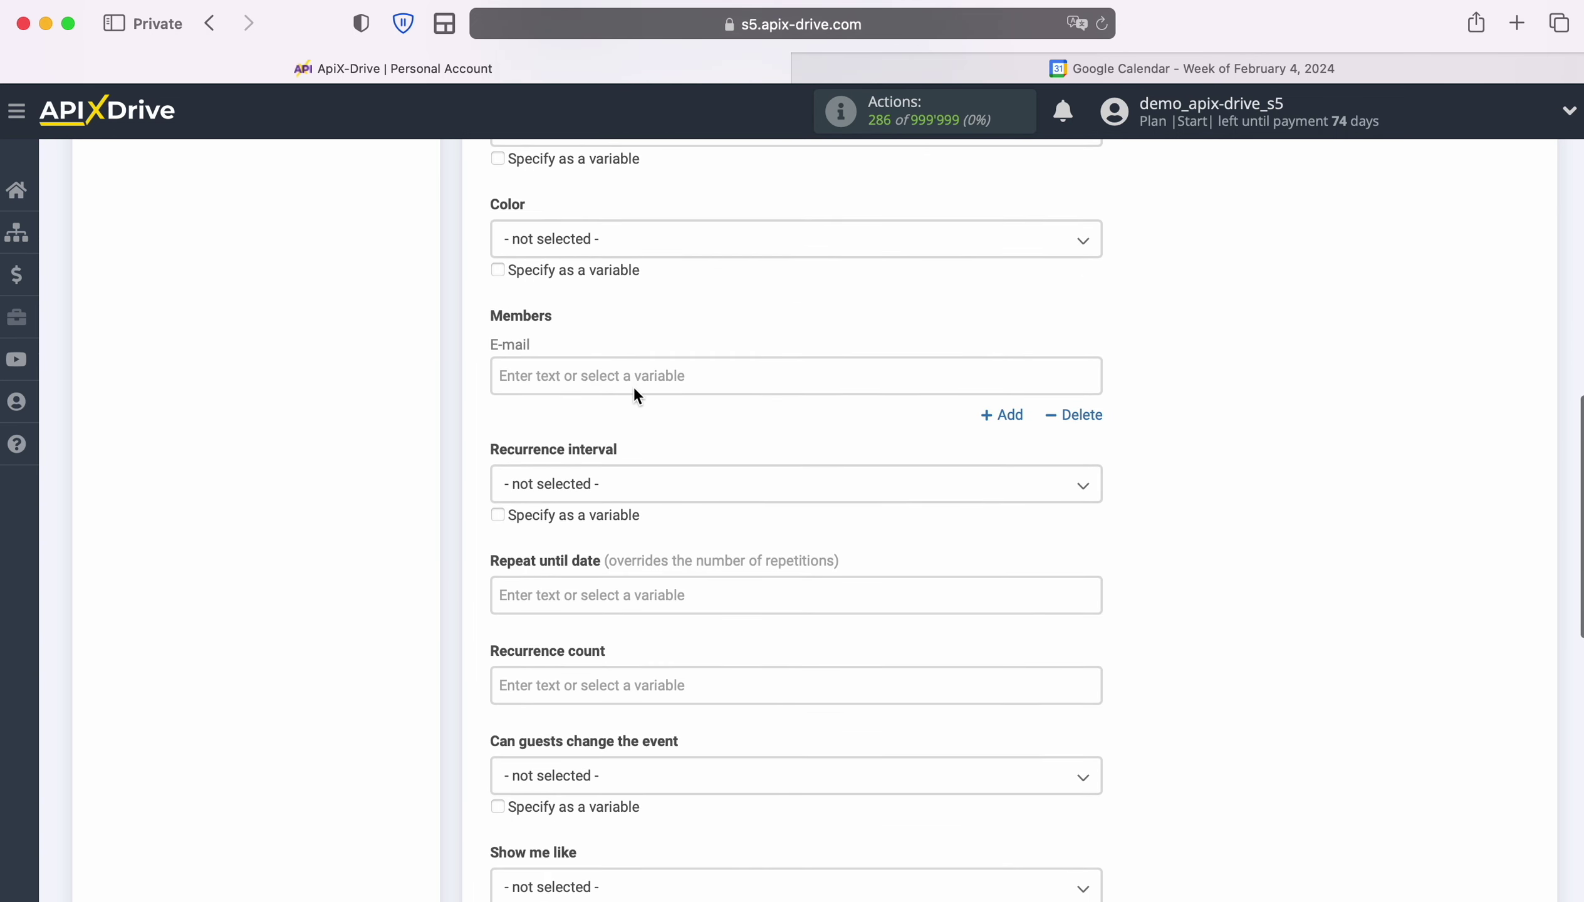
scroll(633, 387, "down", 3)
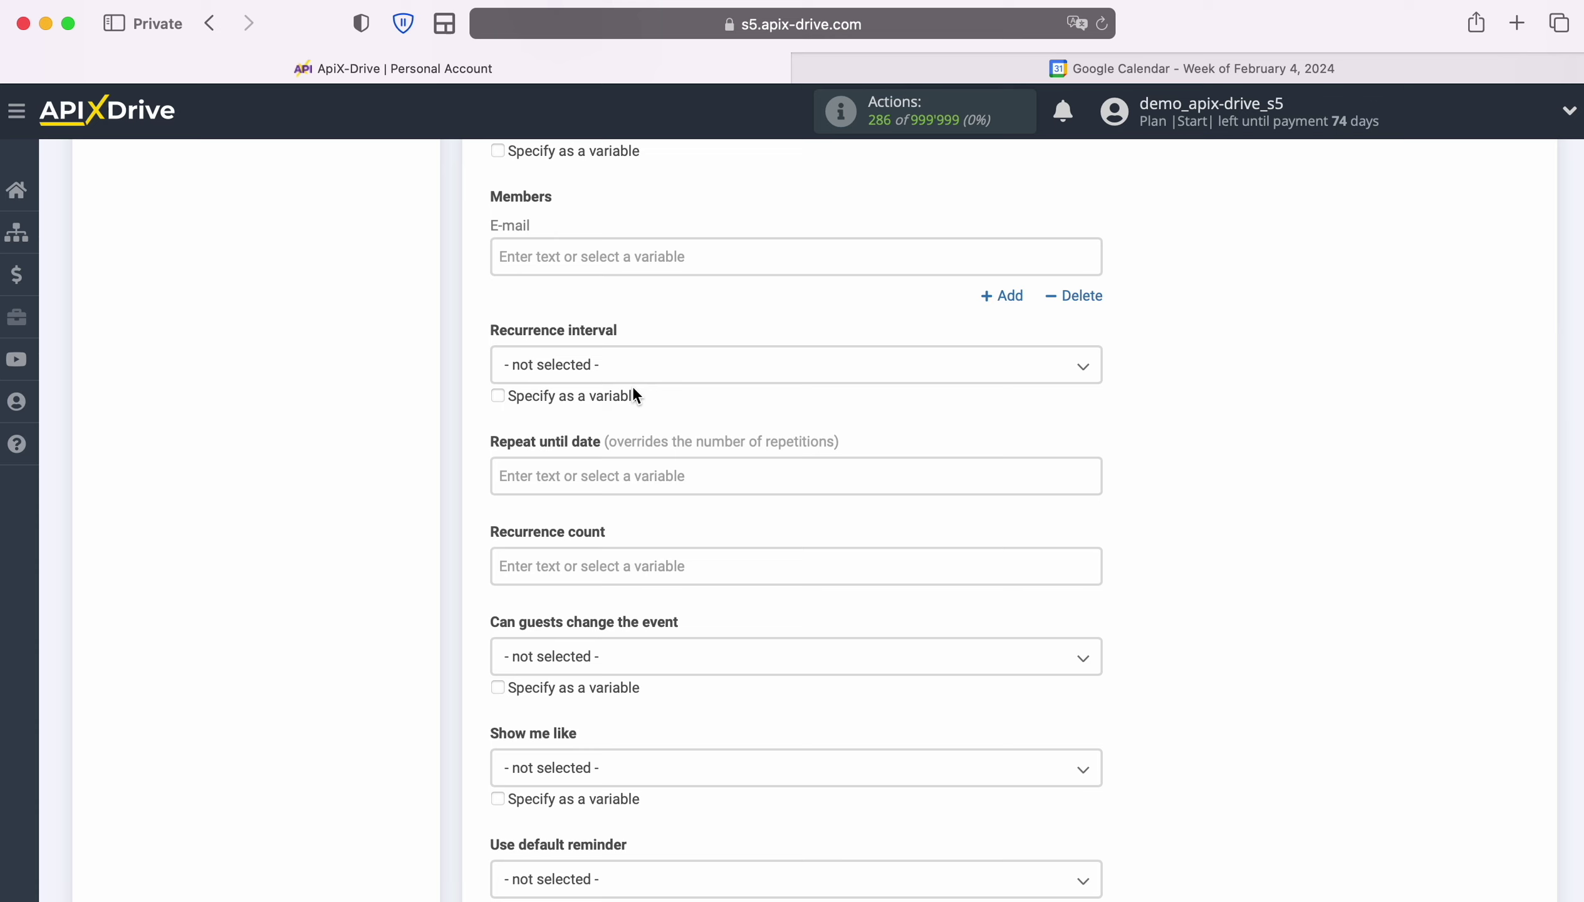
scroll(633, 392, "down", 2)
scroll(633, 390, "down", 4)
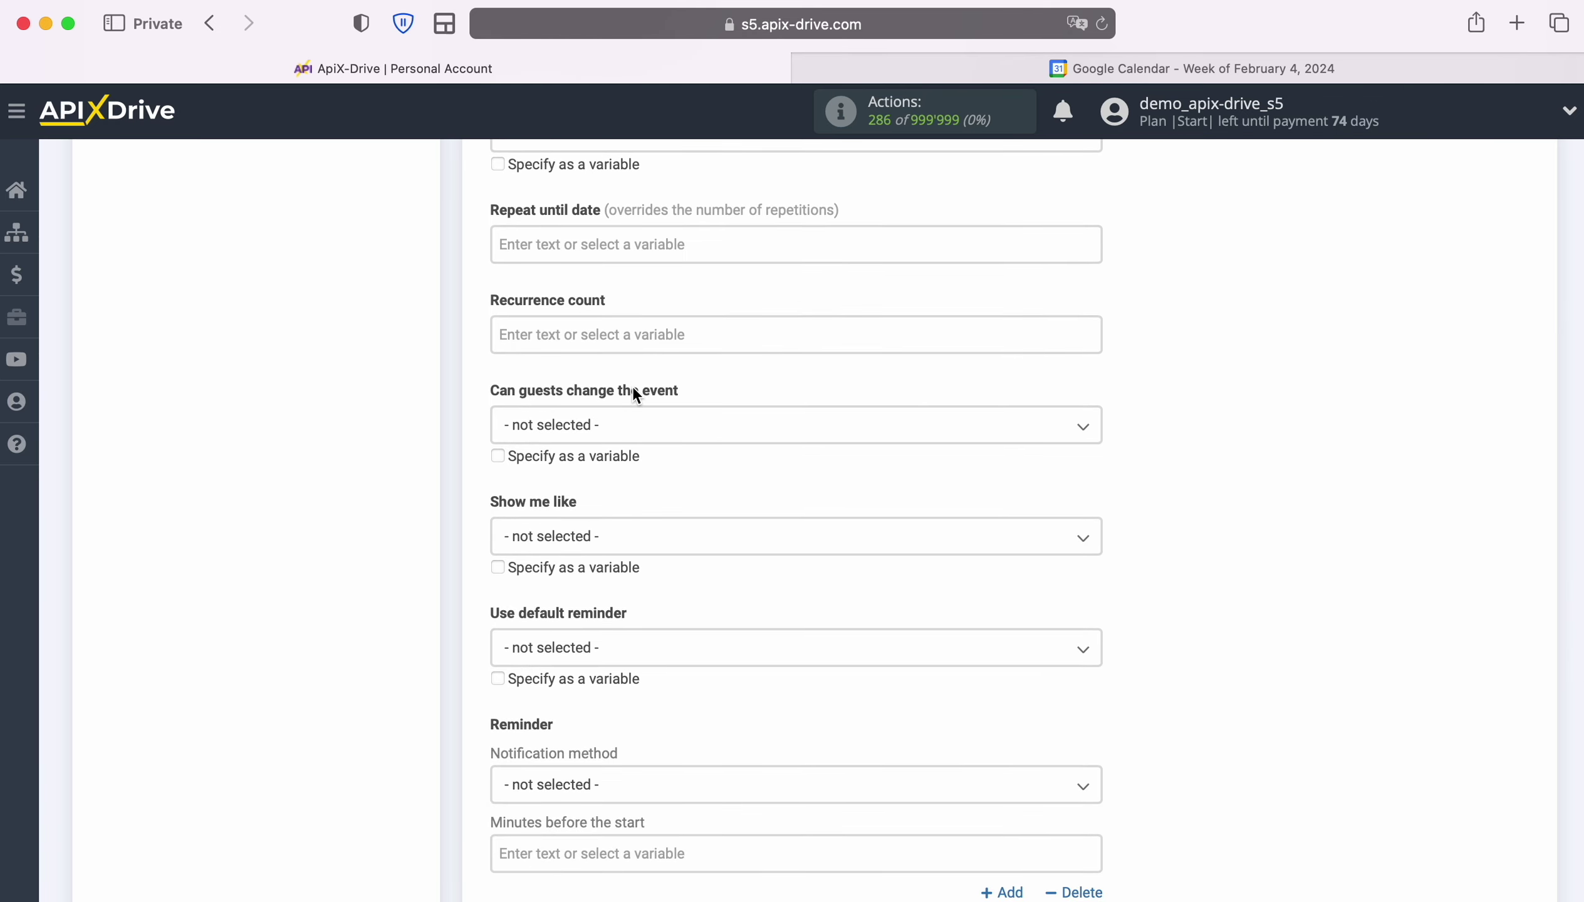
scroll(633, 393, "down", 3)
scroll(633, 393, "down", 1)
scroll(632, 386, "down", 2)
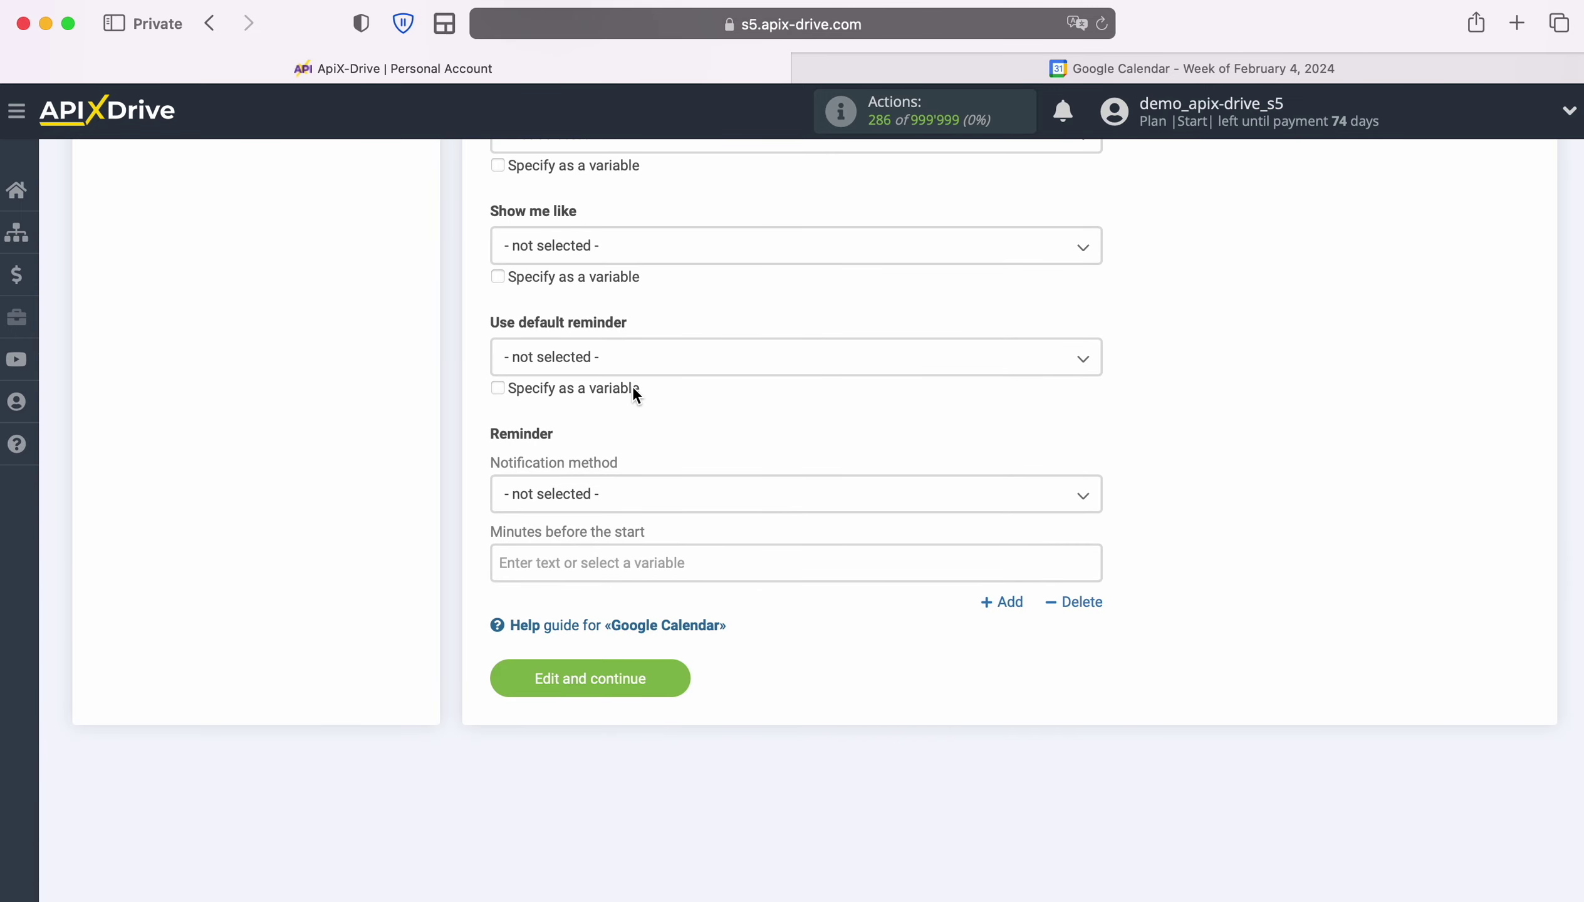
left_click(677, 672)
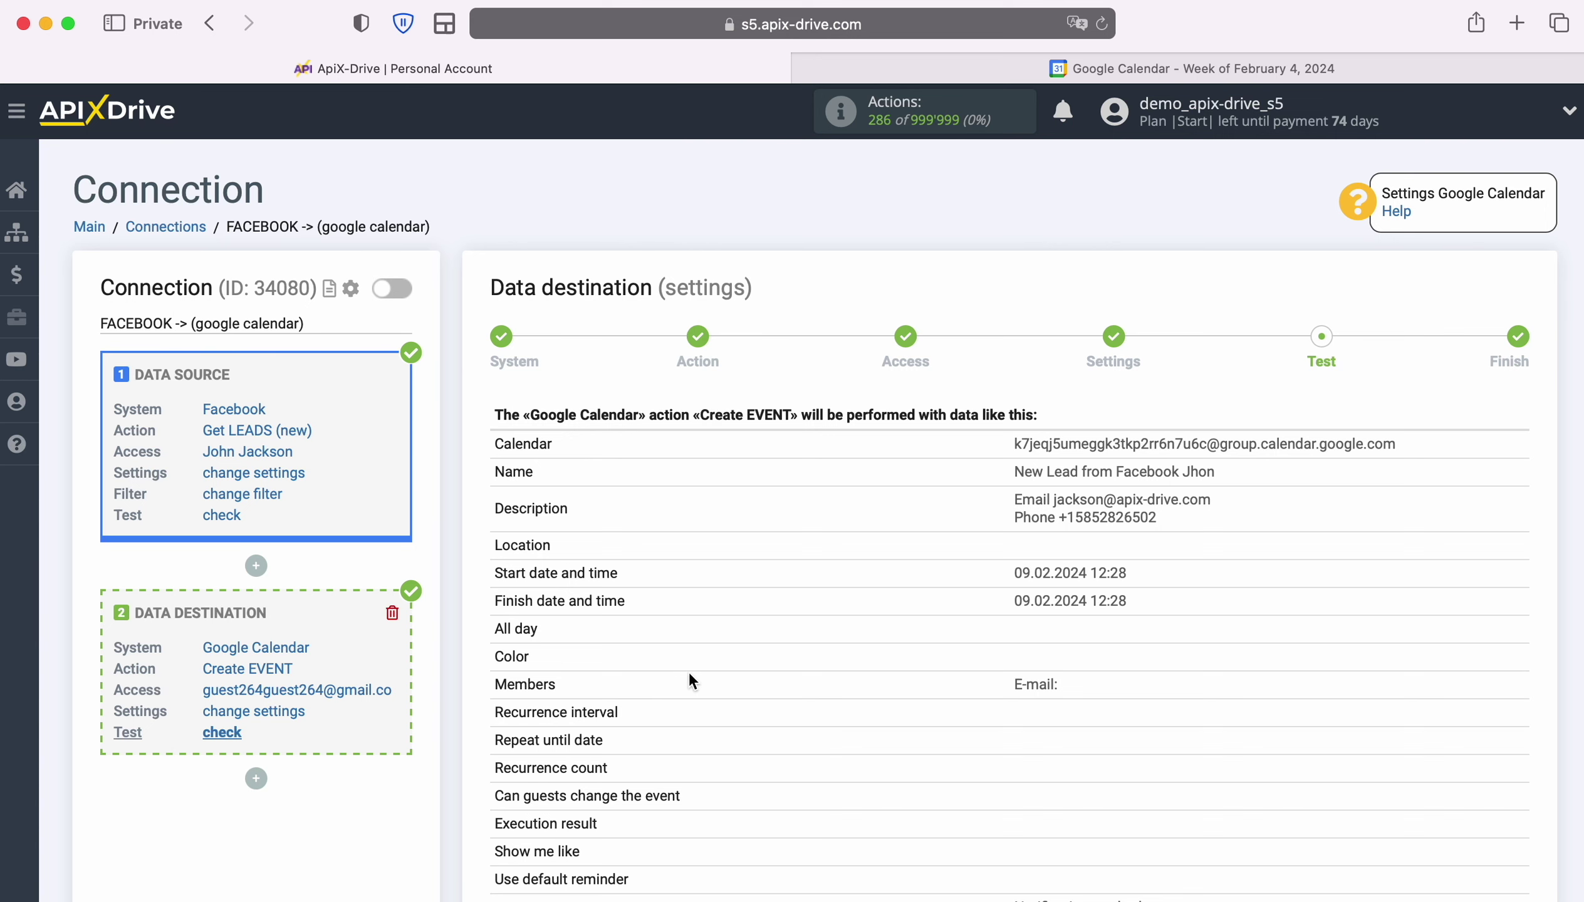
Step: Send test data to Google Calendar, switch to the calendar and open the new lead event on Friday, February 9
scroll(819, 616, "down", 5)
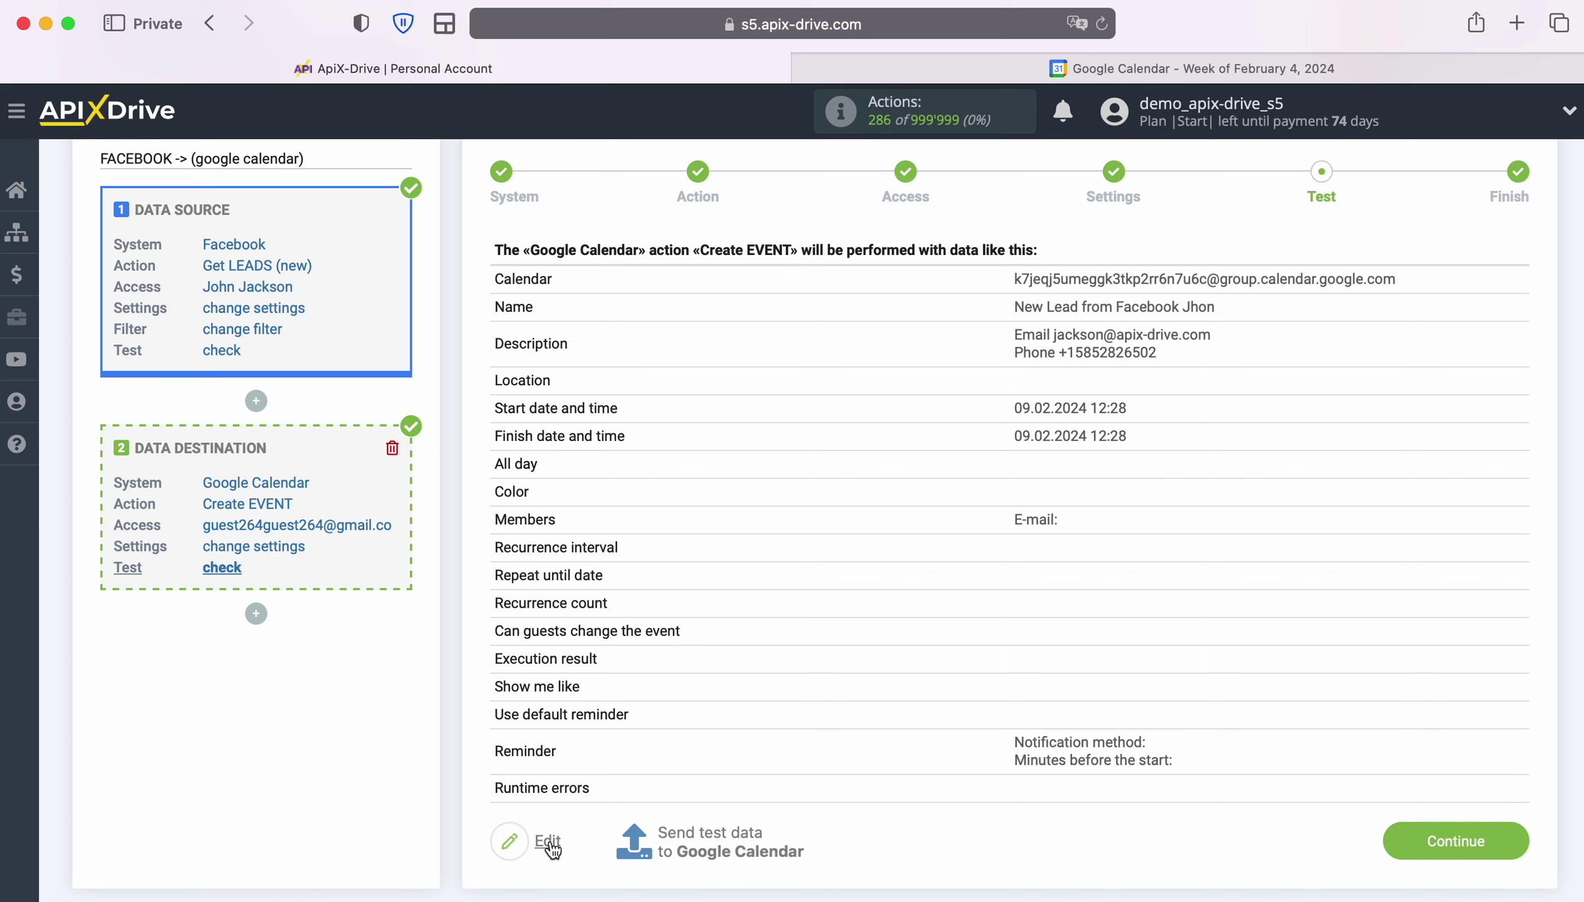
left_click(711, 844)
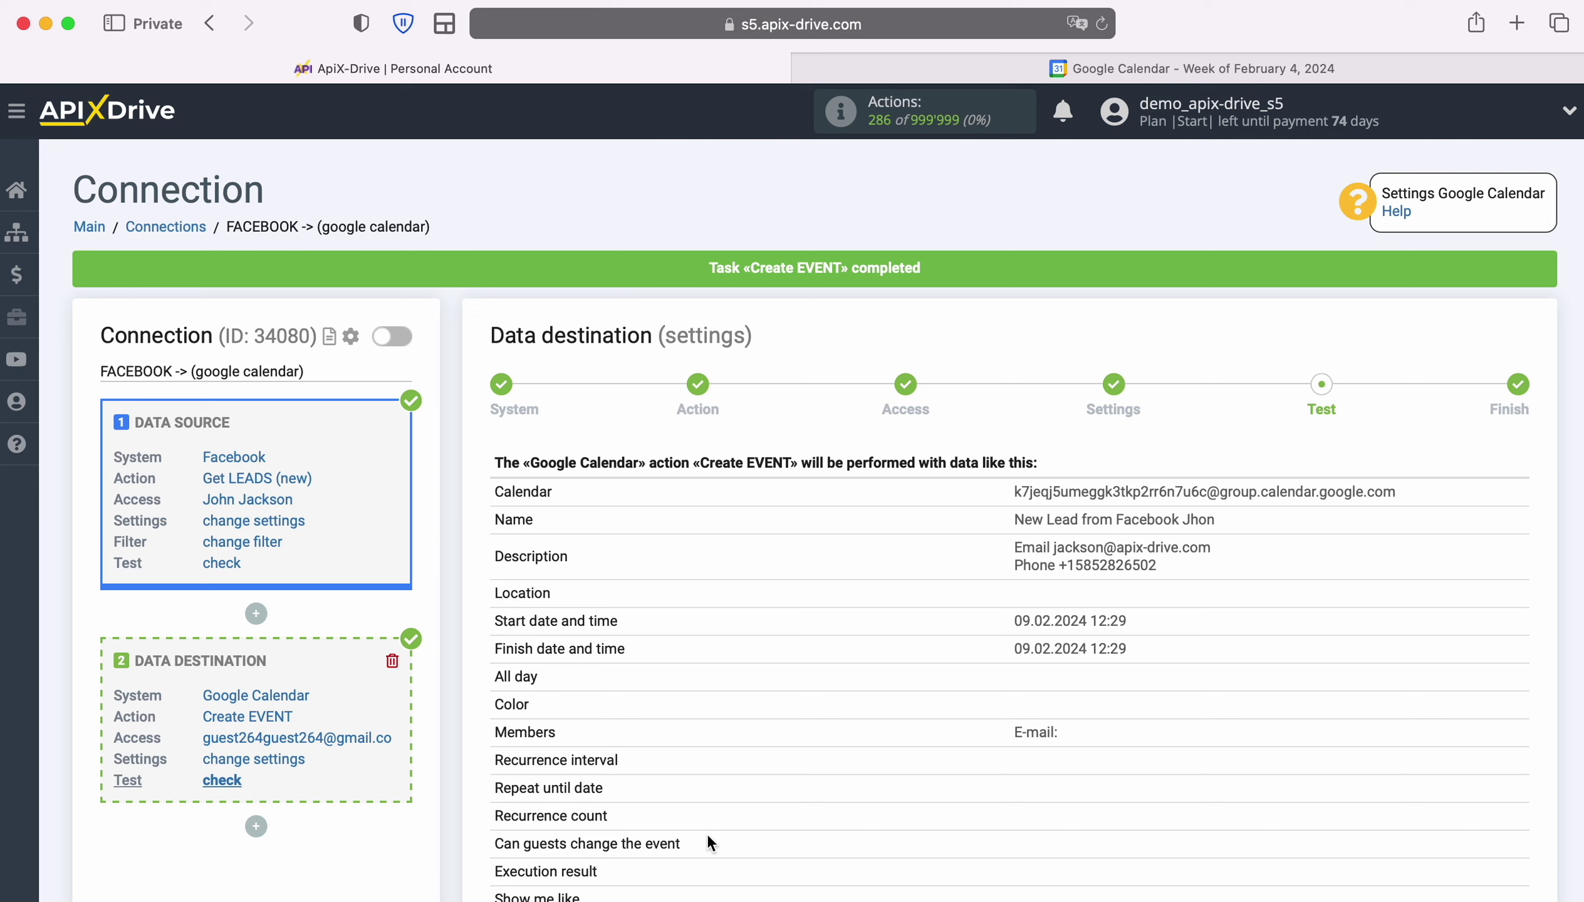
left_click(1052, 69)
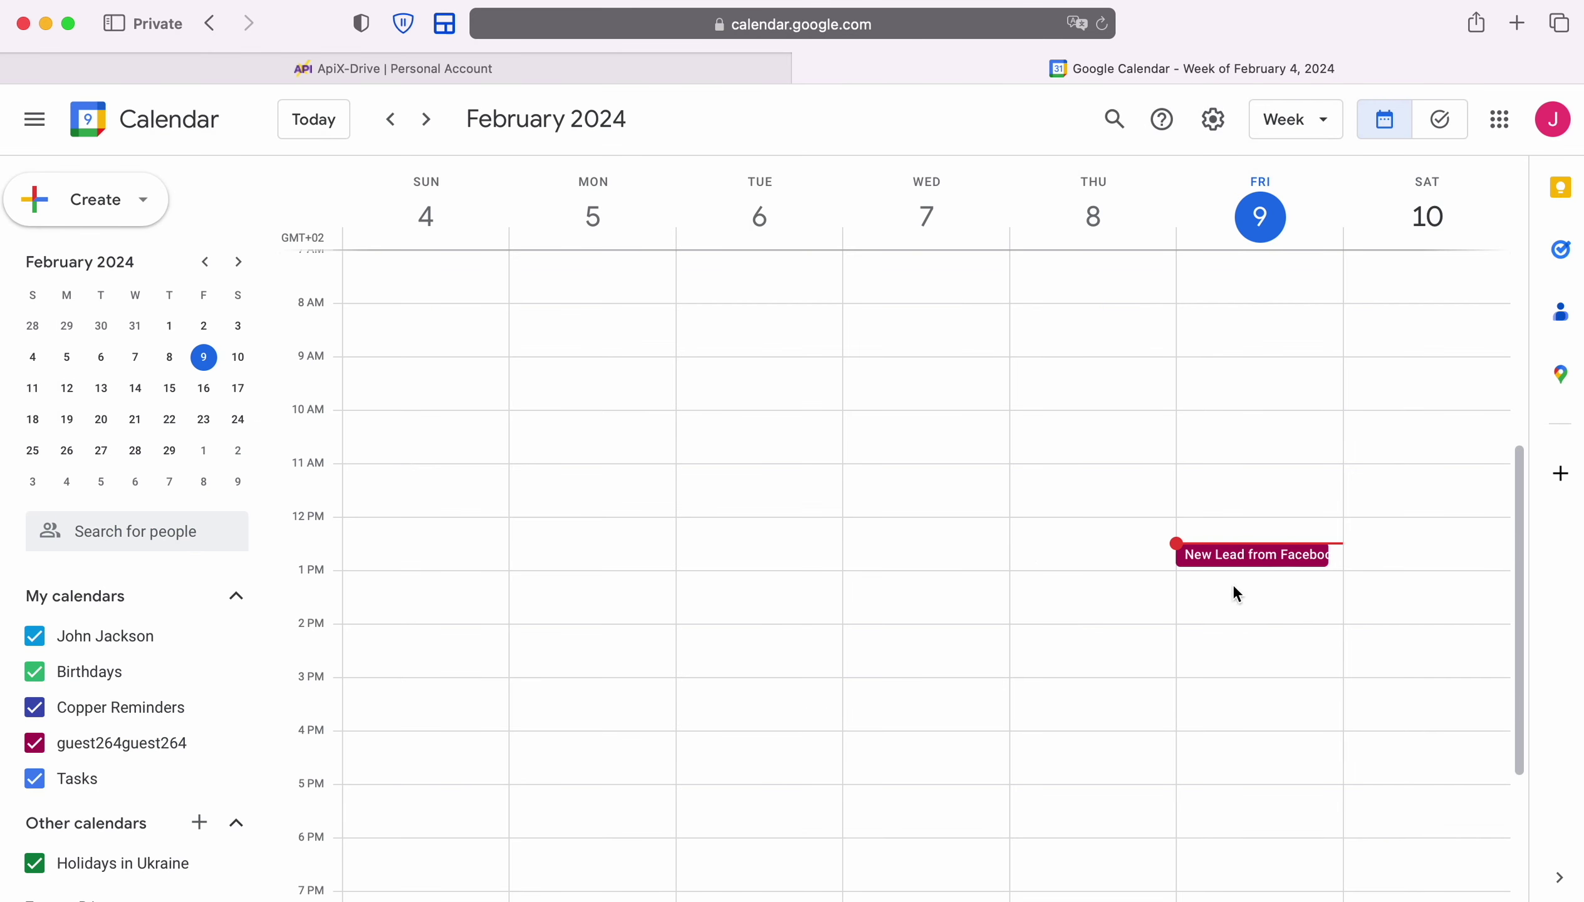
left_click(1230, 556)
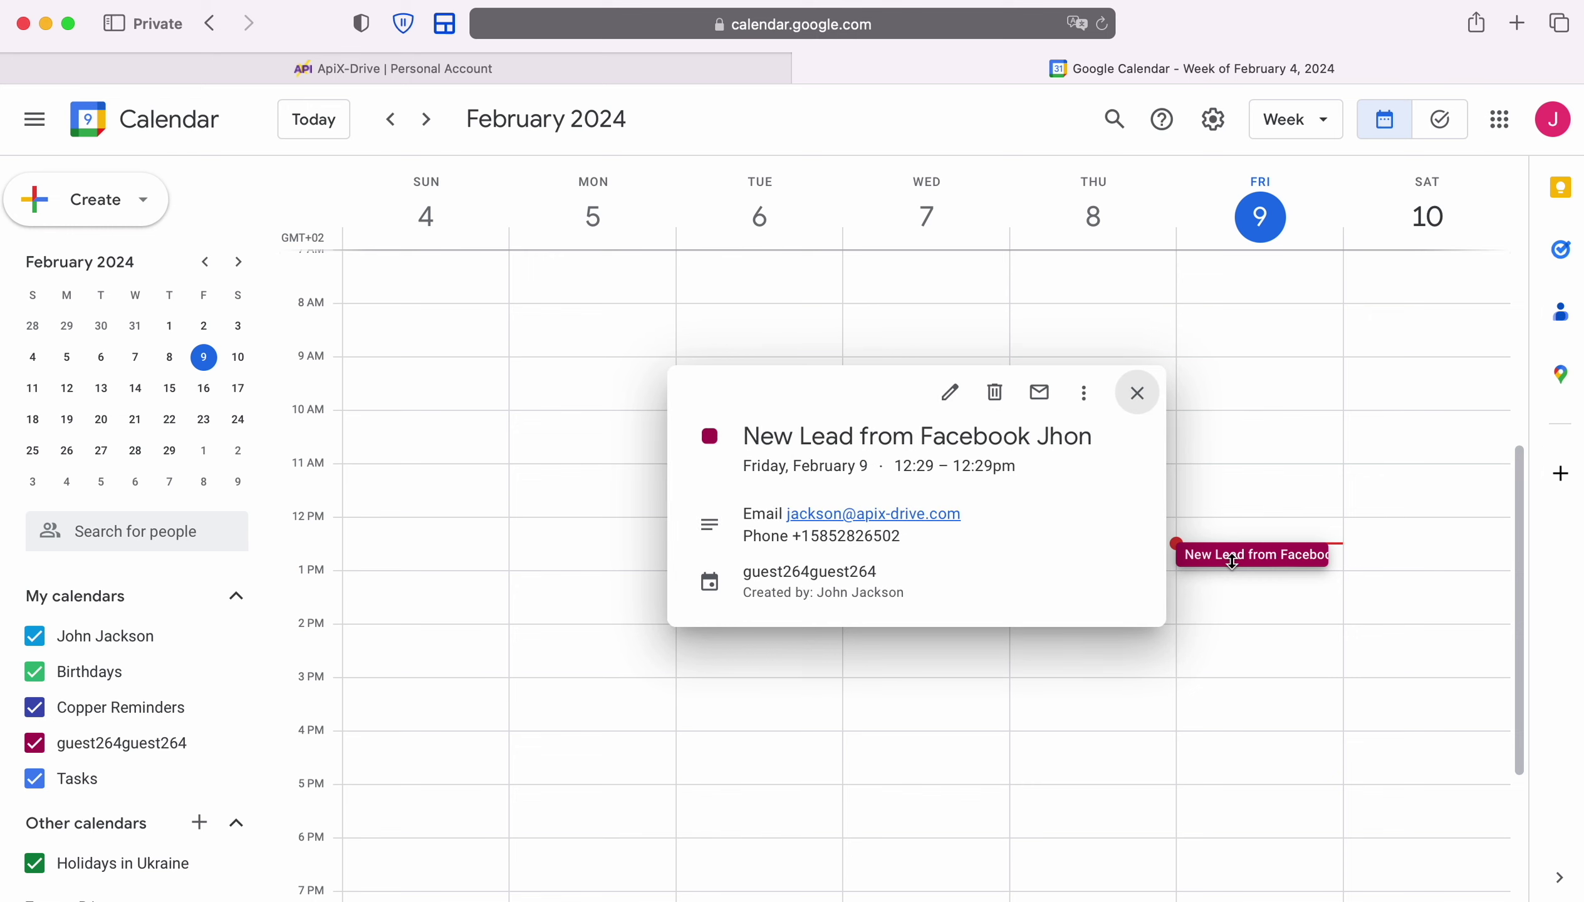
Step: Return to ApiX-Drive, complete the data destination's test stage and enable auto-update for the connection
left_click(300, 70)
scroll(1547, 684, "down", 5)
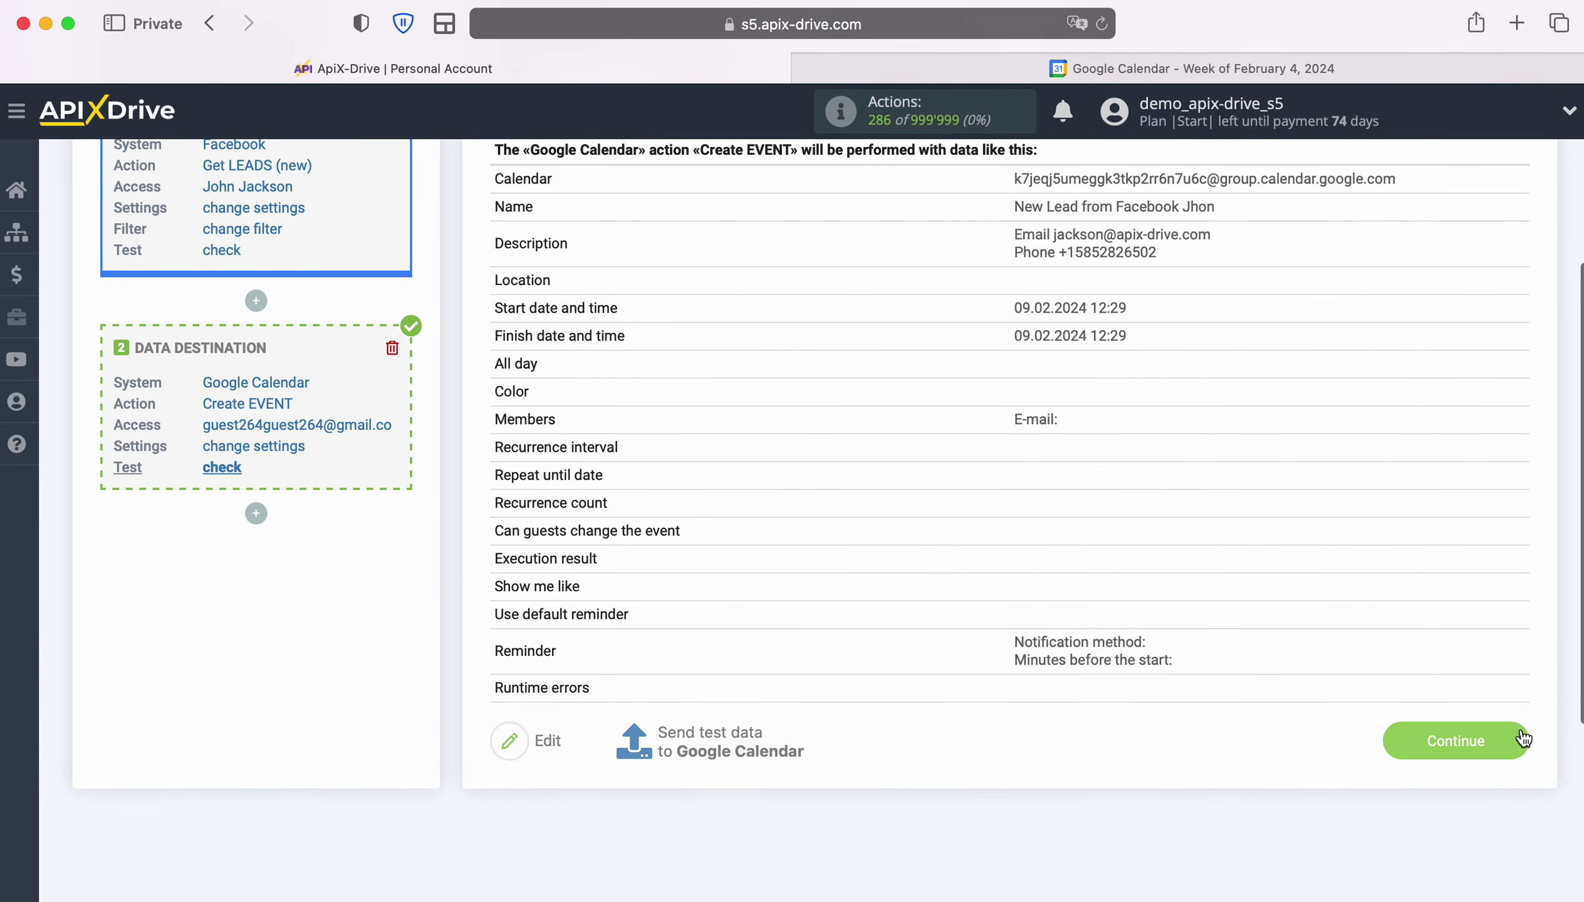
left_click(1521, 731)
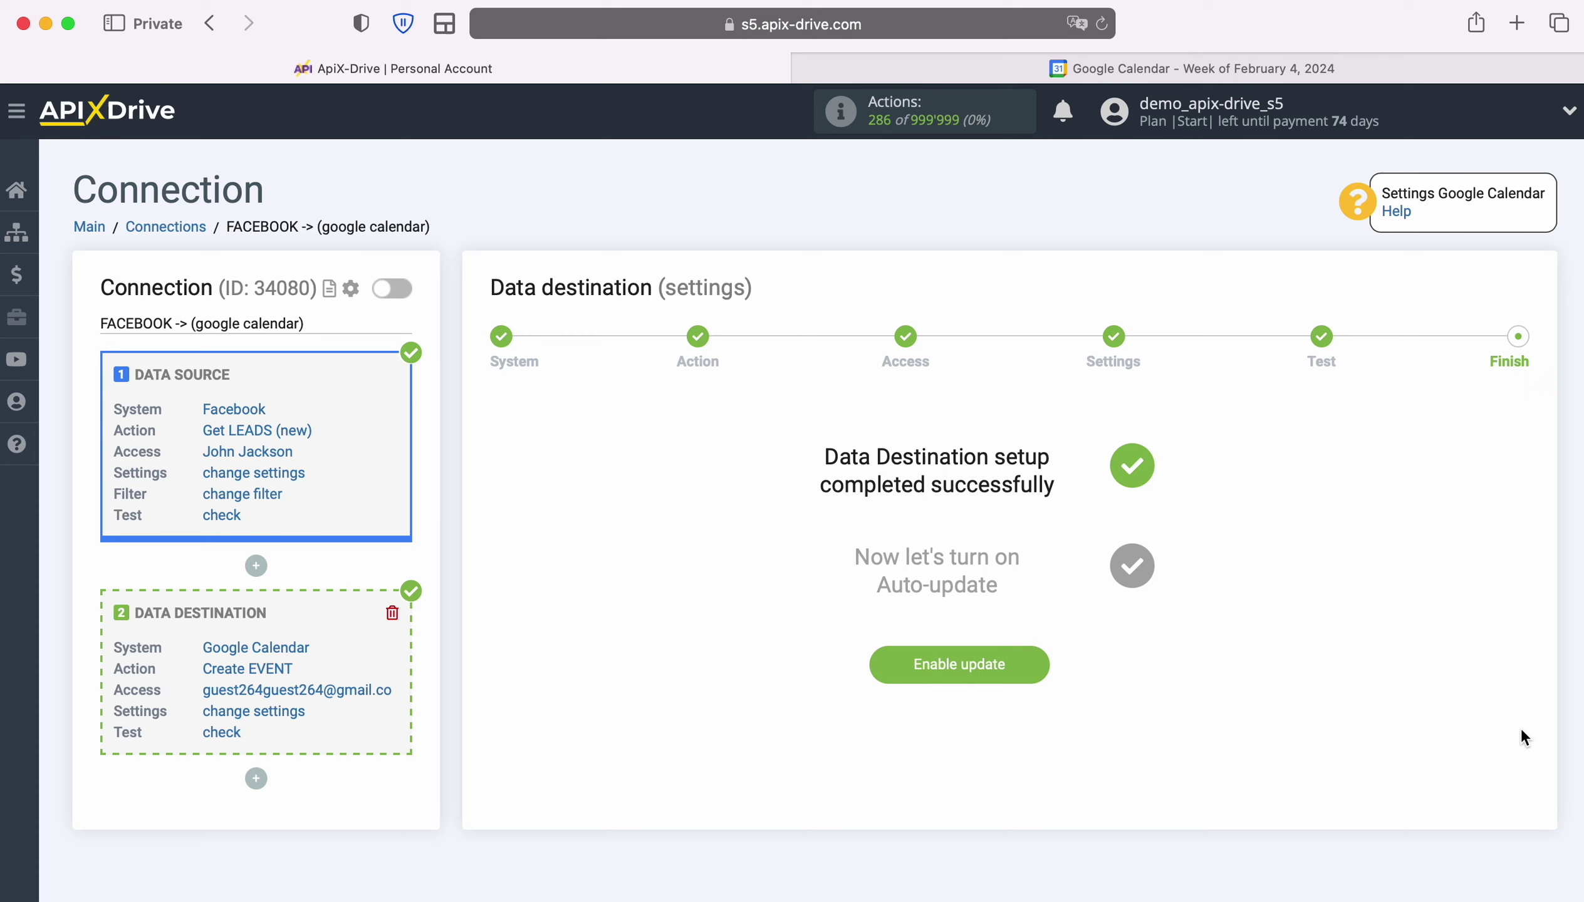
left_click(1043, 661)
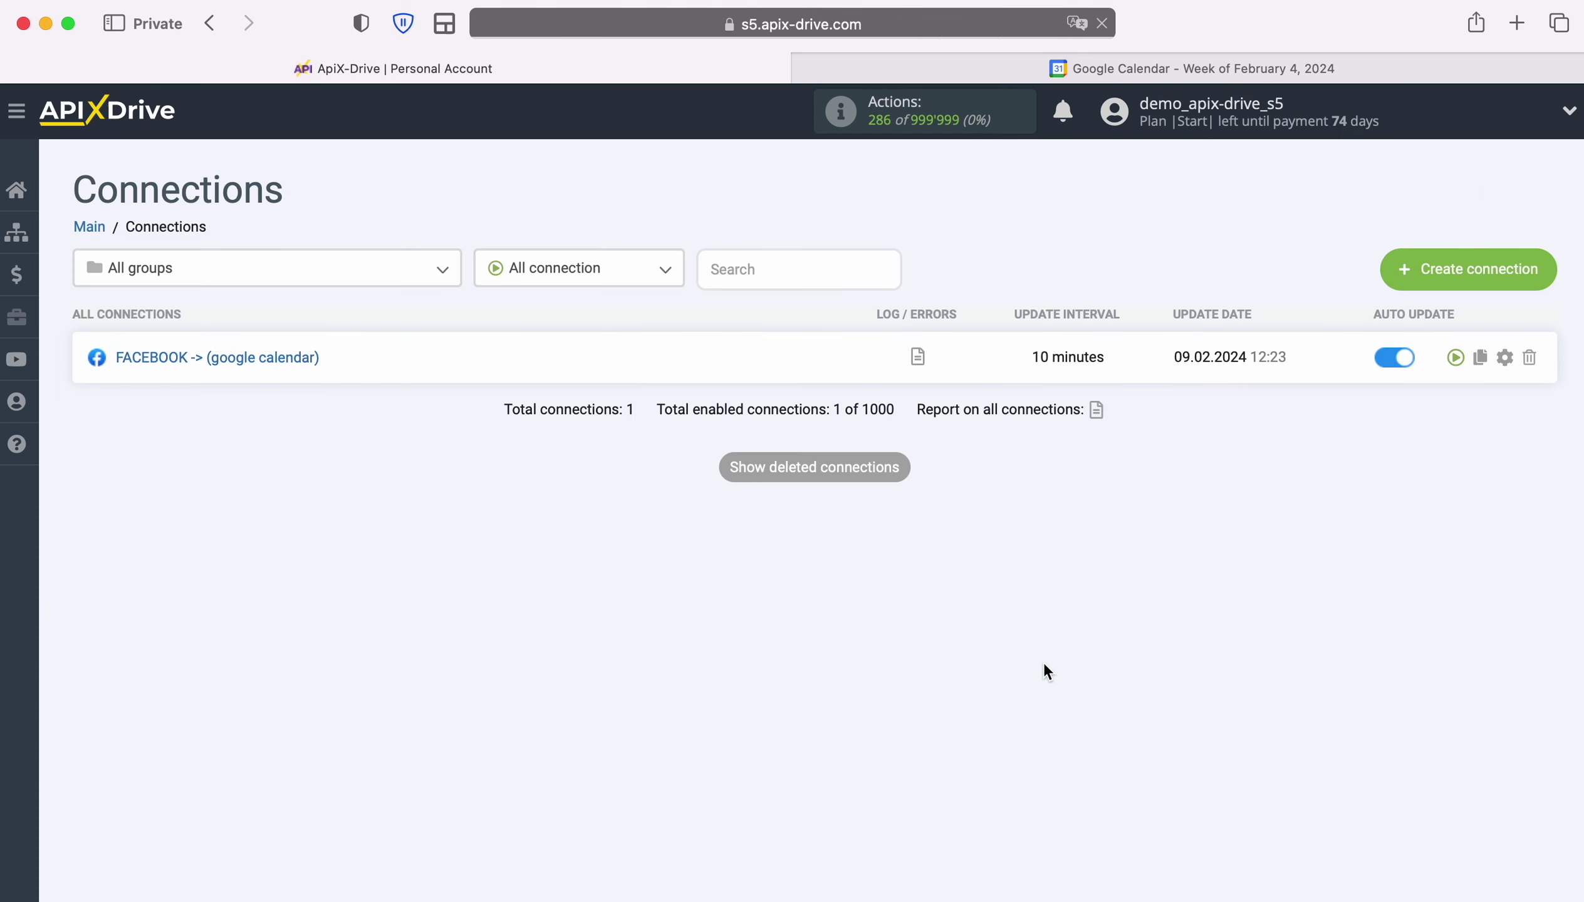
Step: Set the update interval of the FACEBOOK -> (google calendar) connection to 5 minutes and save the connection setup
left_click(1504, 357)
left_click(928, 516)
left_click(887, 488)
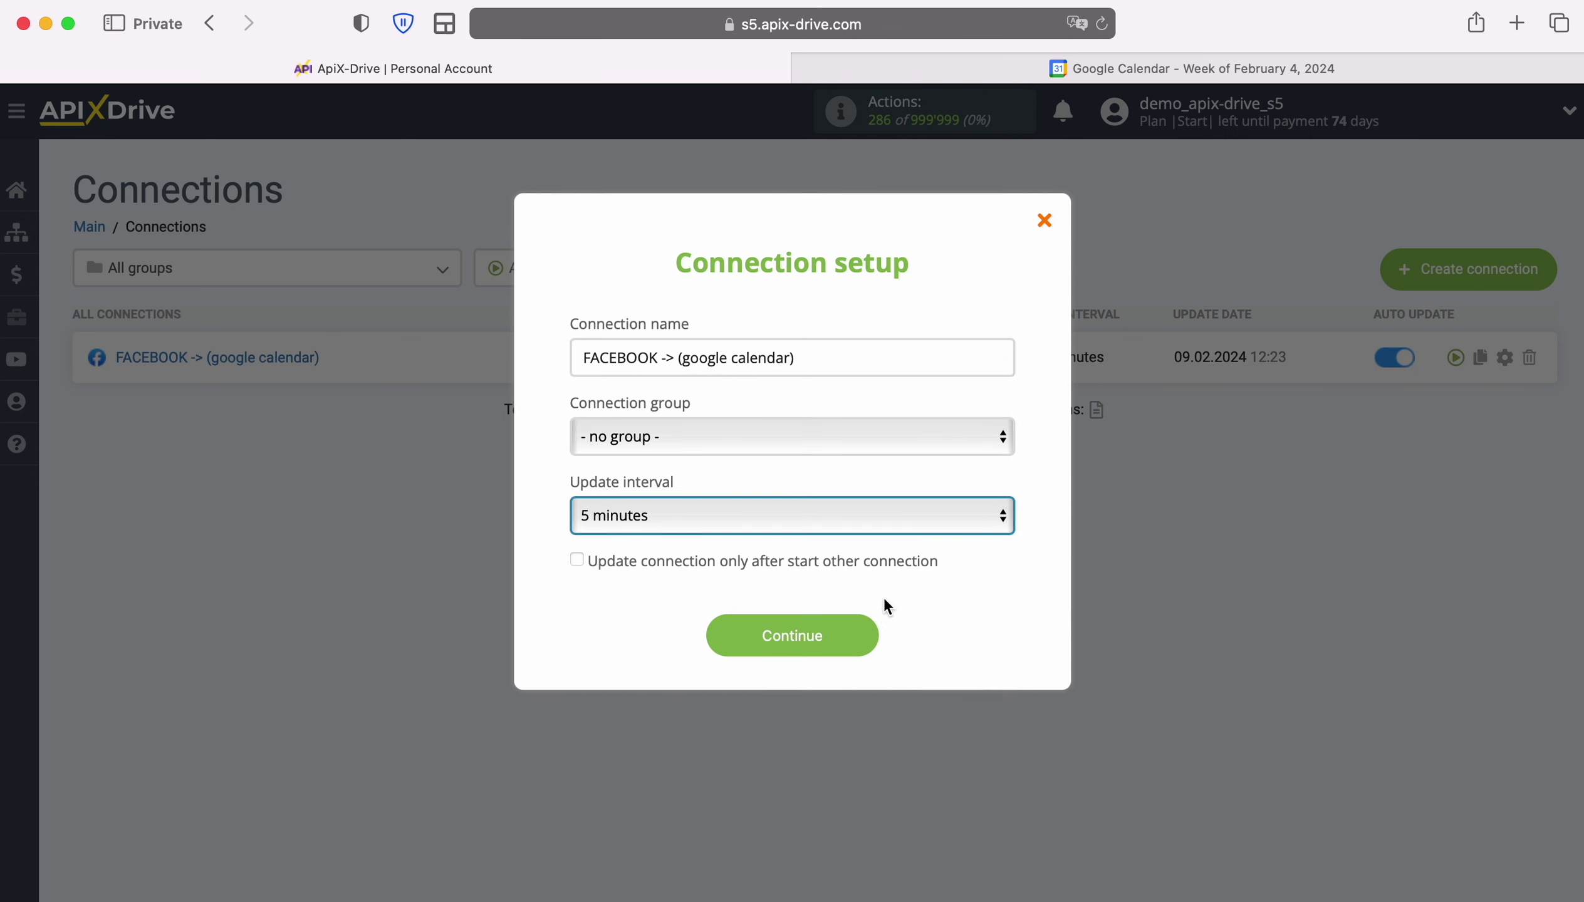
left_click(871, 629)
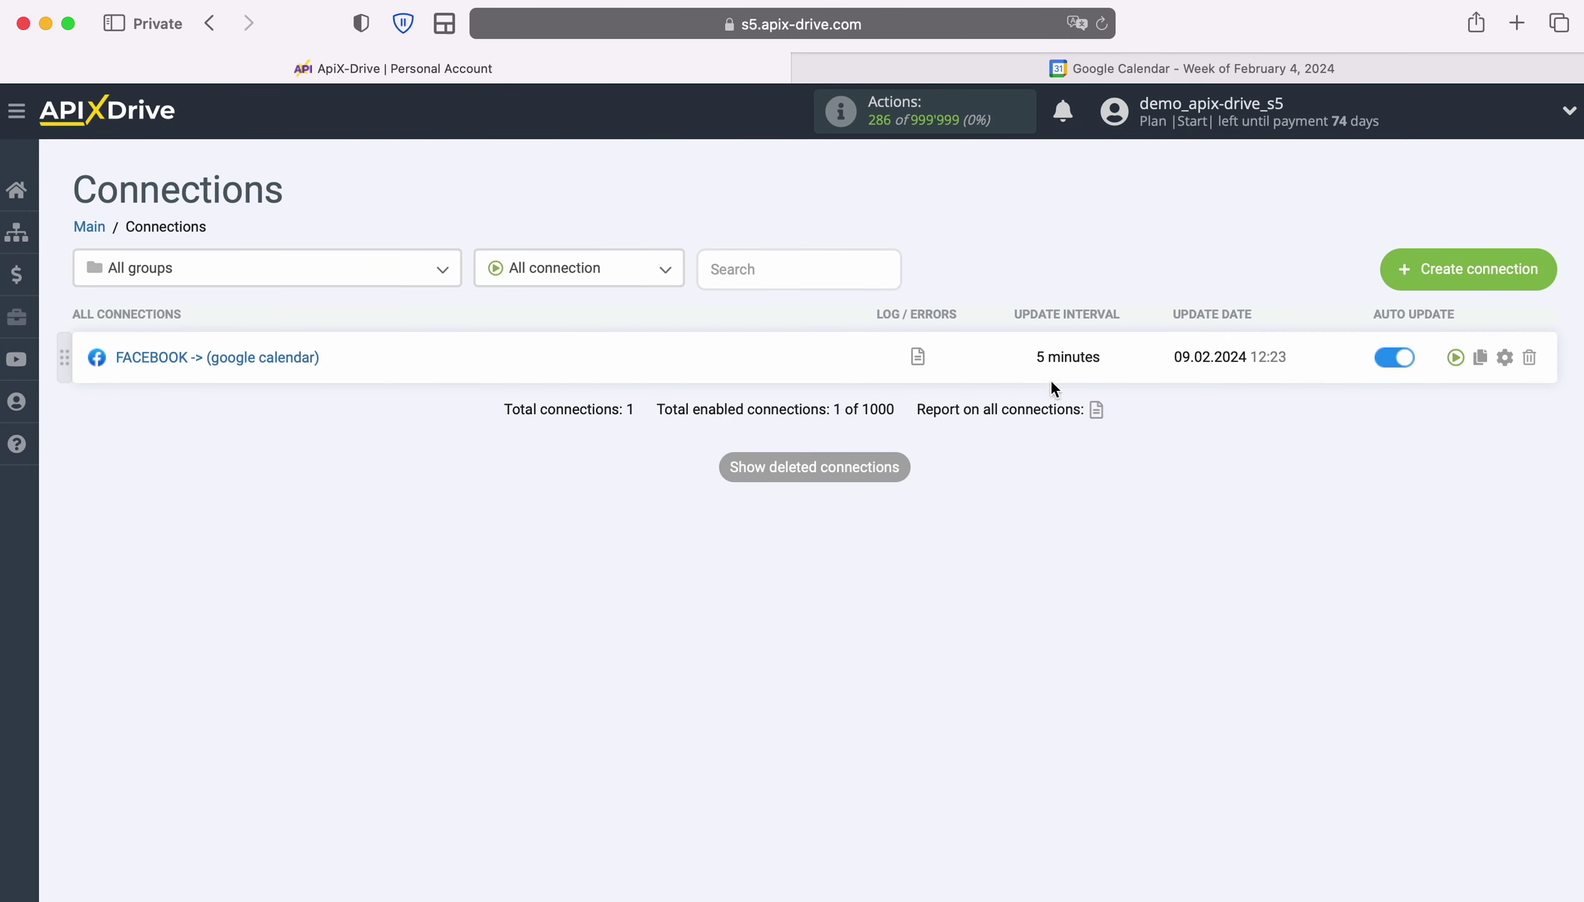